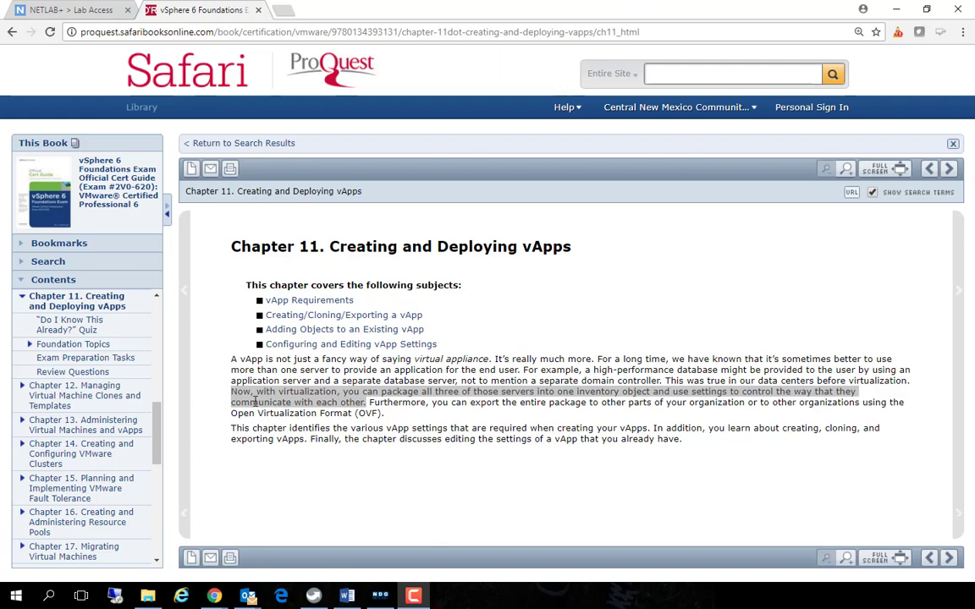
# Examine the Chapter 11 introduction passage on packaging servers into one inventory object and using settings to control their communication
pyautogui.click(231, 391)
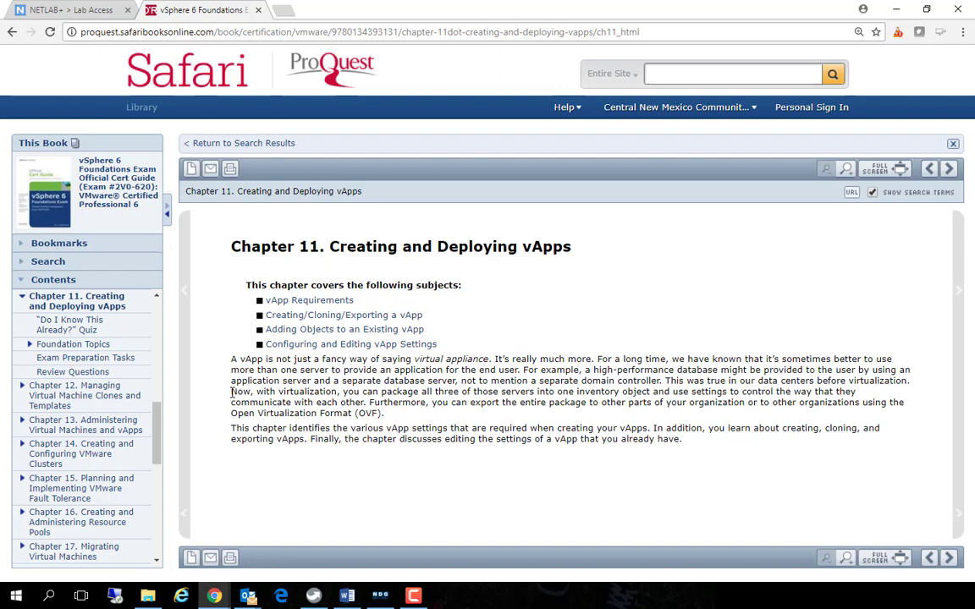
pyautogui.moveTo(231, 391); pyautogui.dragTo(266, 393)
pyautogui.moveTo(343, 391); pyautogui.dragTo(651, 392)
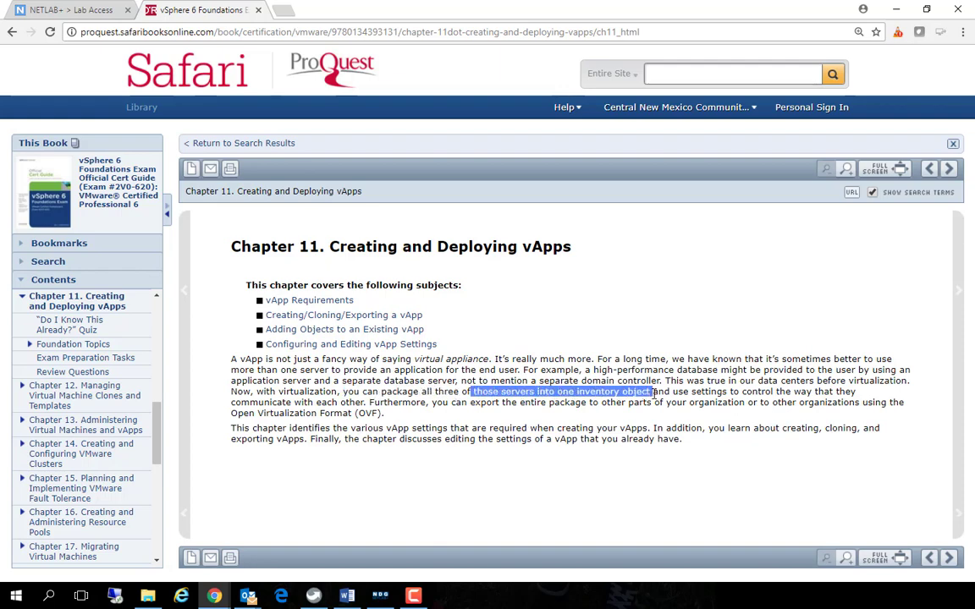
pyautogui.doubleClick(709, 393)
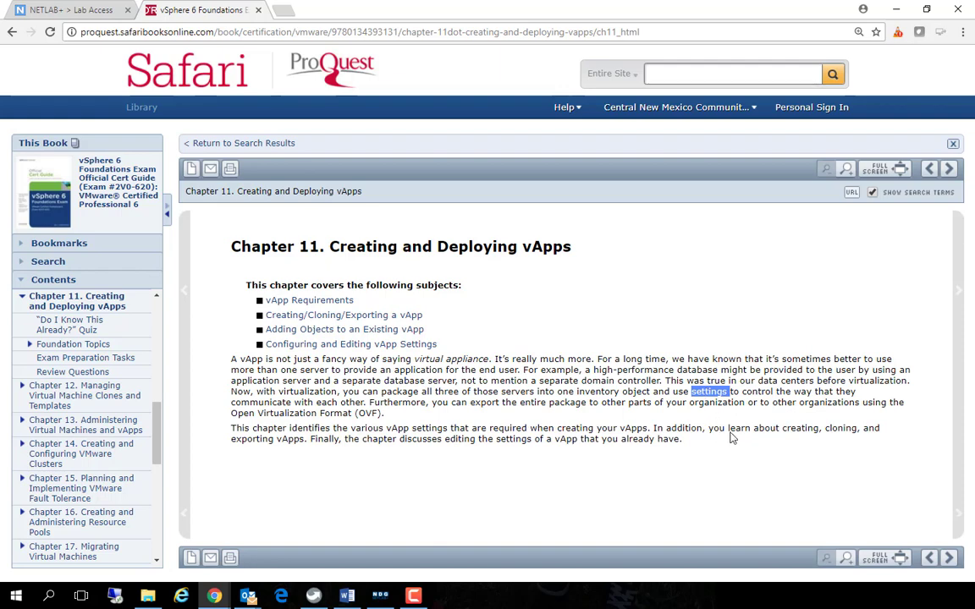
pyautogui.doubleClick(752, 391)
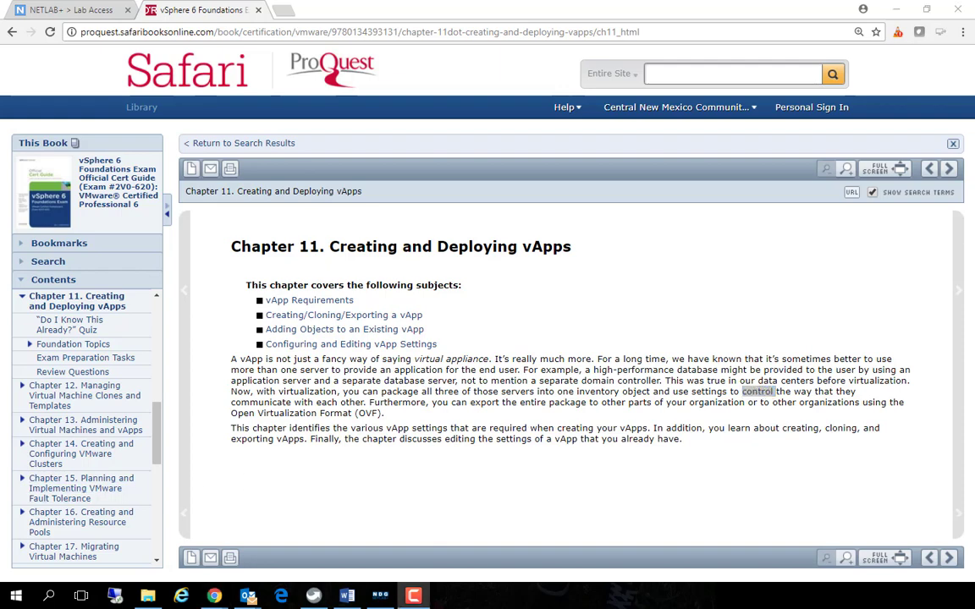
# Page forward through the chapter, past the quiz and Foundation Topics, to the vApp Requirements section
pyautogui.click(956, 344)
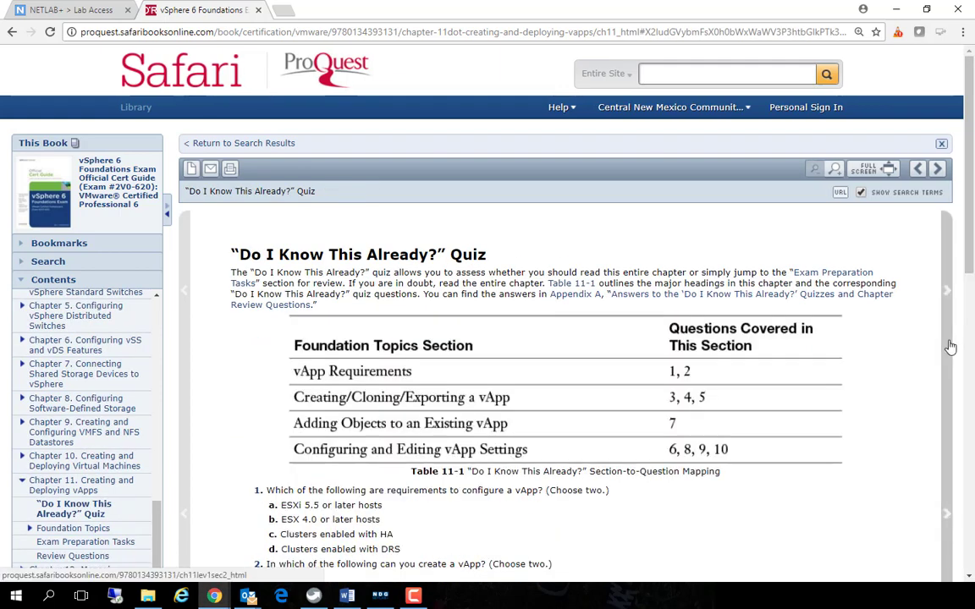
pyautogui.click(948, 342)
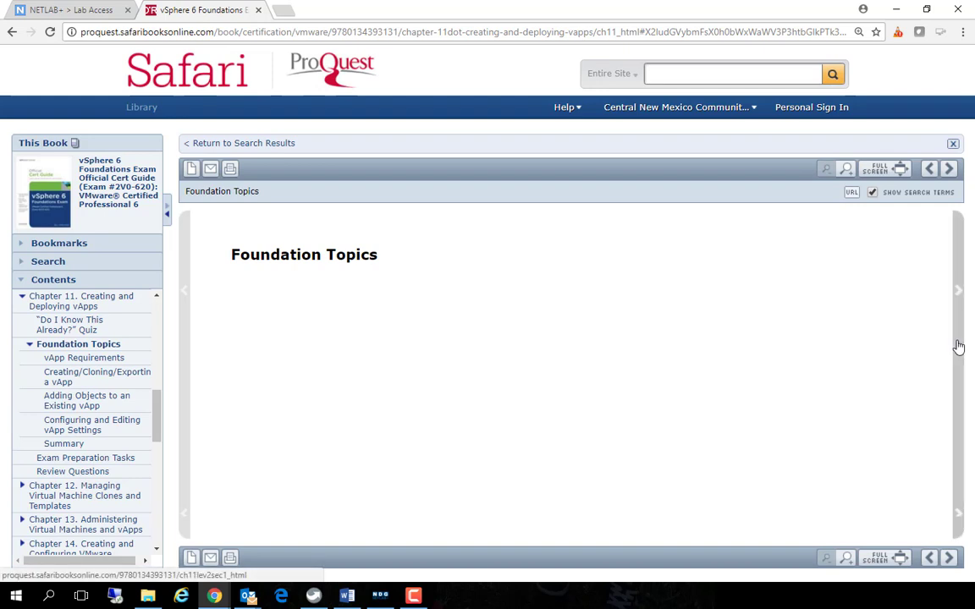
pyautogui.click(956, 347)
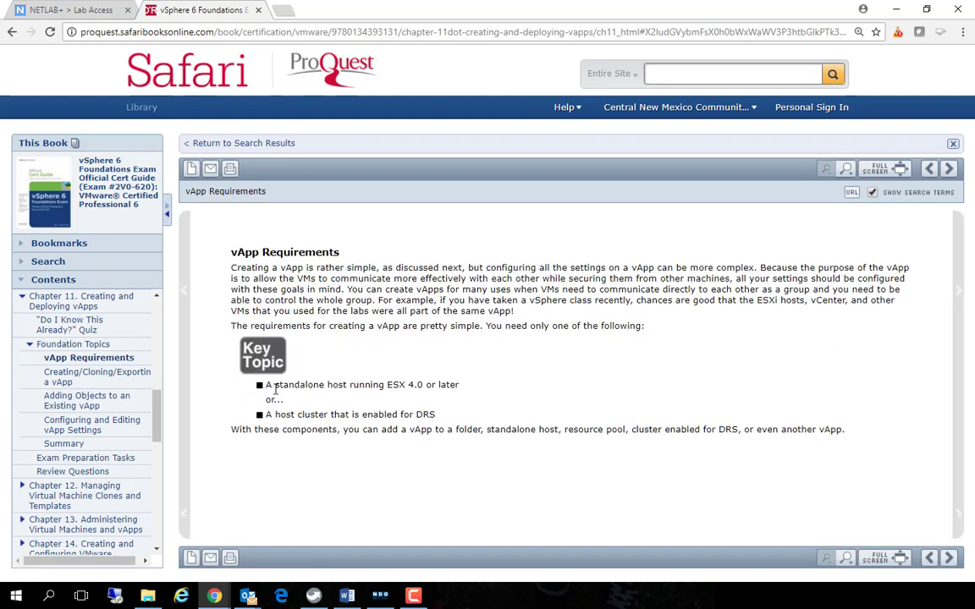
# Examine the two alternative vApp requirements: a standalone host running ESX 4.0 or later, or a host cluster enabled for DRS
pyautogui.moveTo(267, 385); pyautogui.dragTo(457, 385)
pyautogui.click(412, 387)
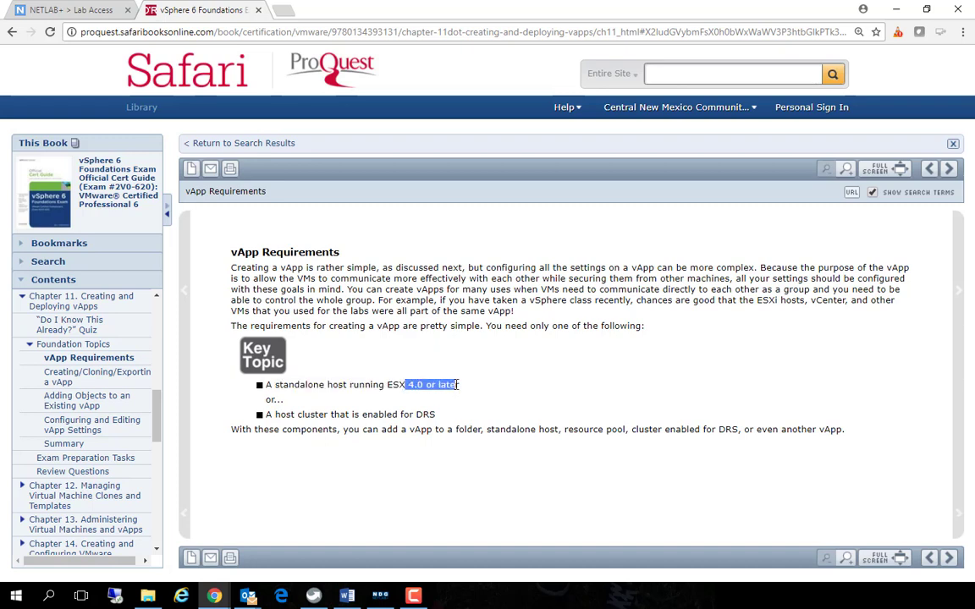
pyautogui.click(382, 407)
pyautogui.moveTo(275, 414); pyautogui.dragTo(435, 415)
pyautogui.click(268, 415)
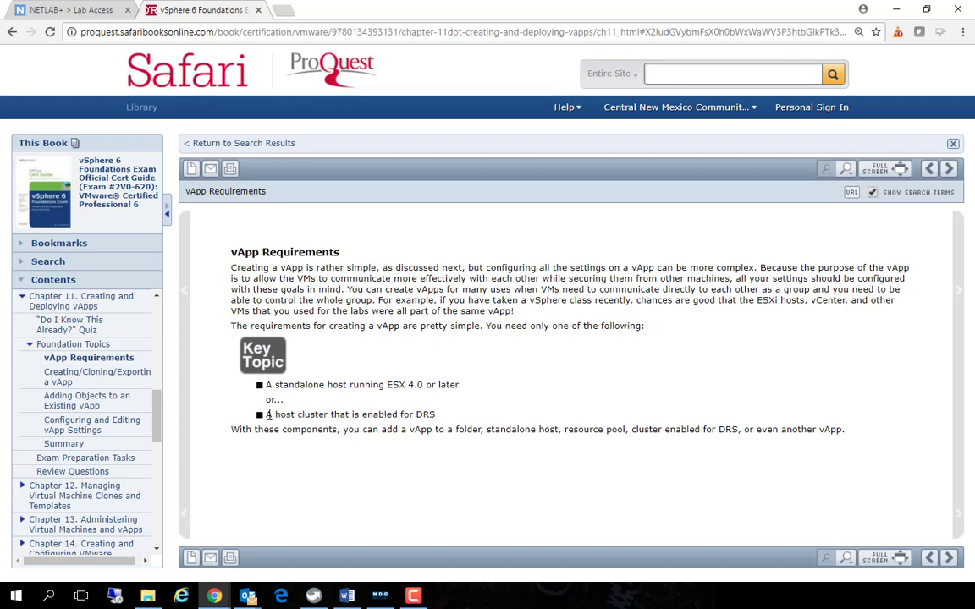
pyautogui.moveTo(297, 415); pyautogui.dragTo(321, 414)
pyautogui.moveTo(412, 415); pyautogui.dragTo(435, 415)
pyautogui.hotkey('alt', 'Tab')
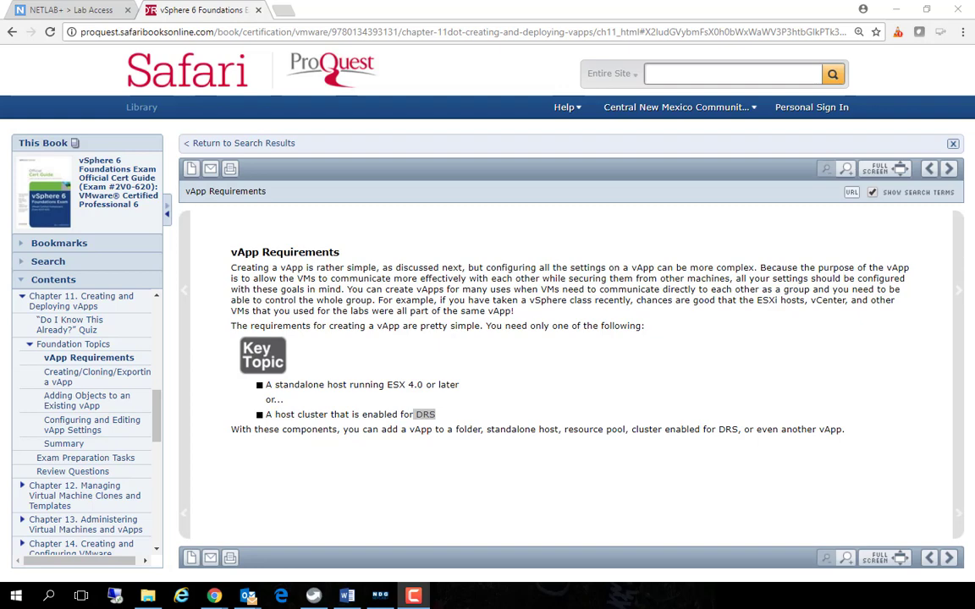
# Go to the Creating/Cloning/Exporting a vApp section and review Activity 11-1 on creating a vApp
pyautogui.click(960, 279)
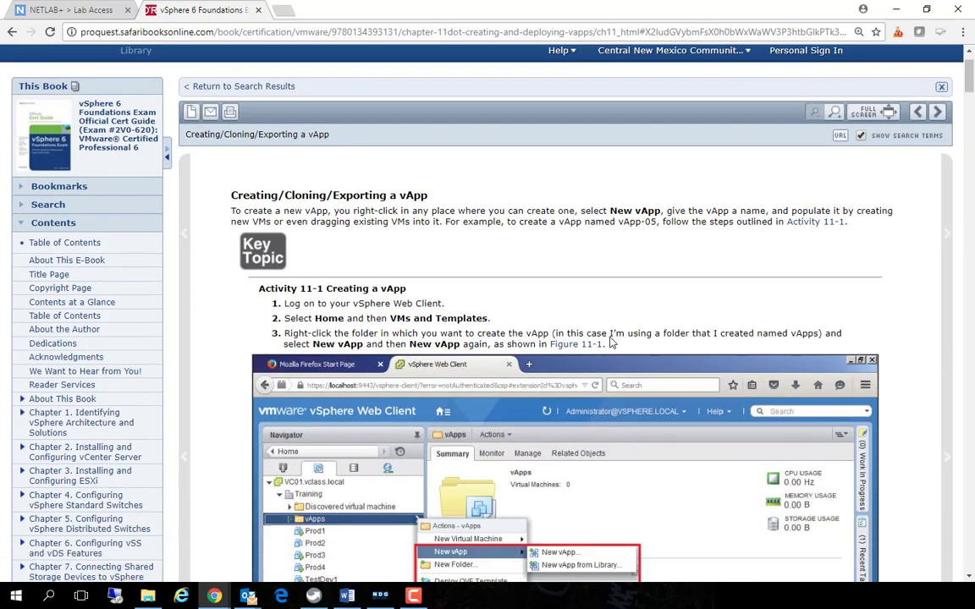
pyautogui.scroll(-4, 308, 267)
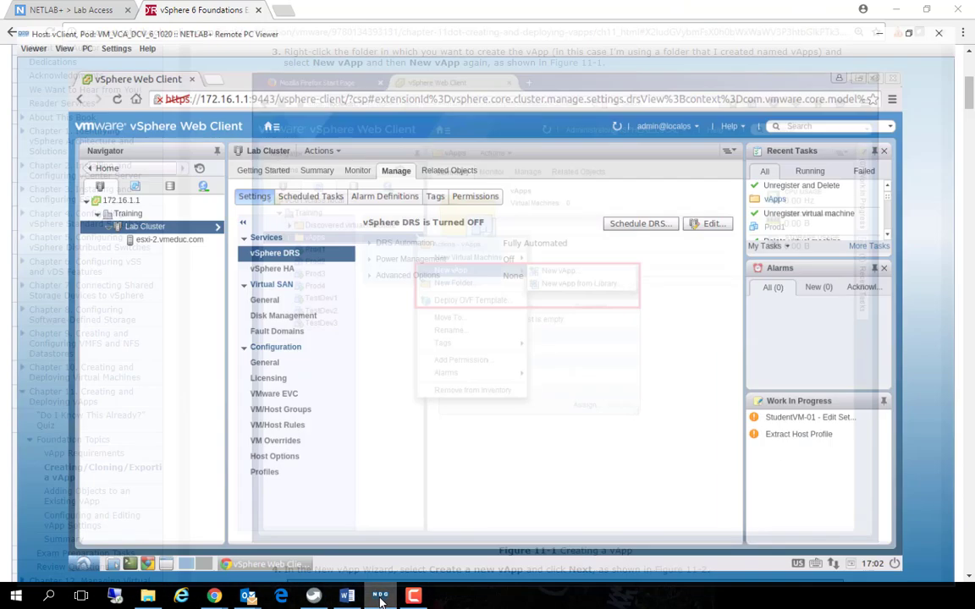
# Switch to the NETLAB+ remote PC viewer and show the VMs and Templates inventory in the vSphere Web Client
pyautogui.click(313, 598)
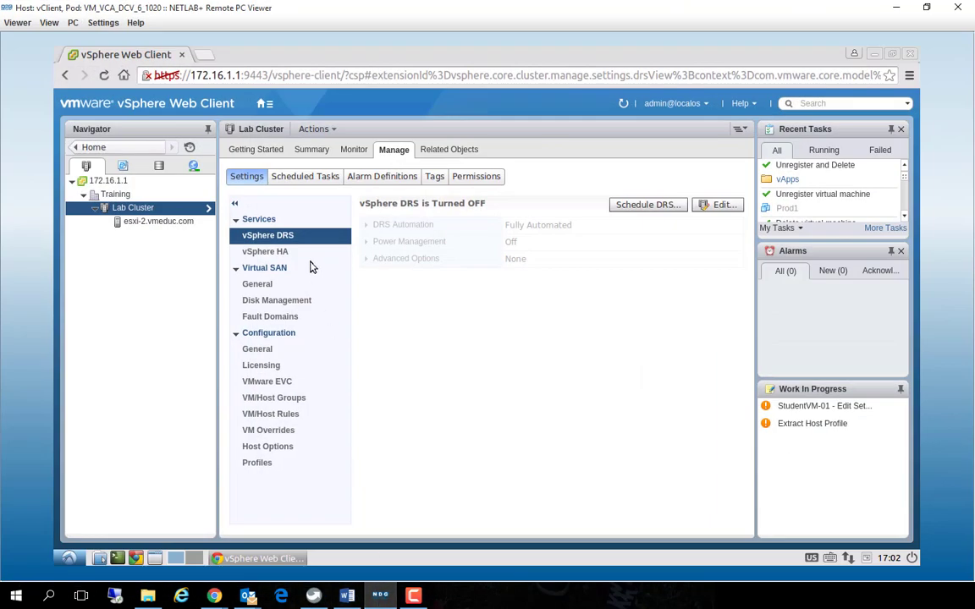
pyautogui.click(263, 103)
pyautogui.click(273, 120)
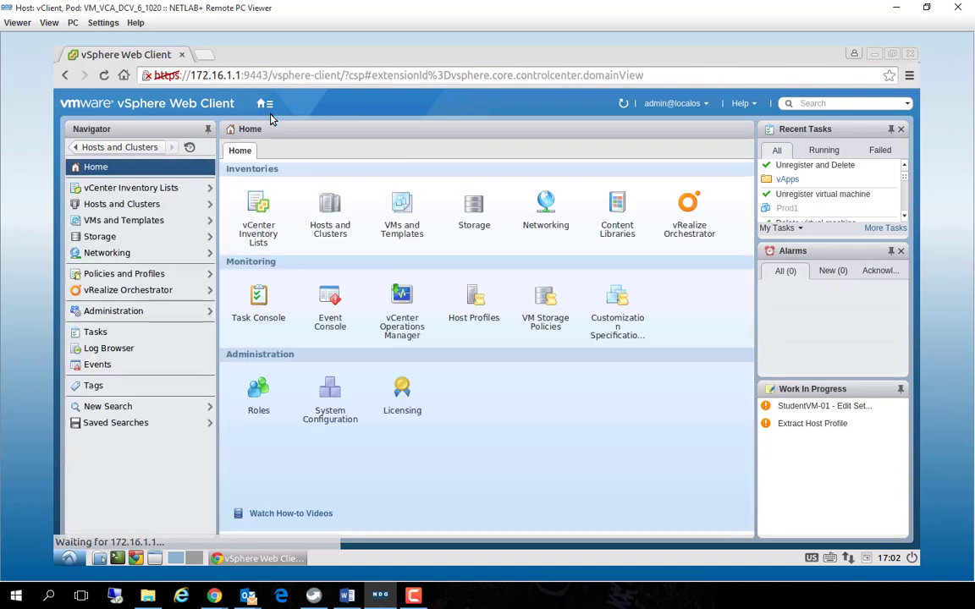
pyautogui.click(116, 223)
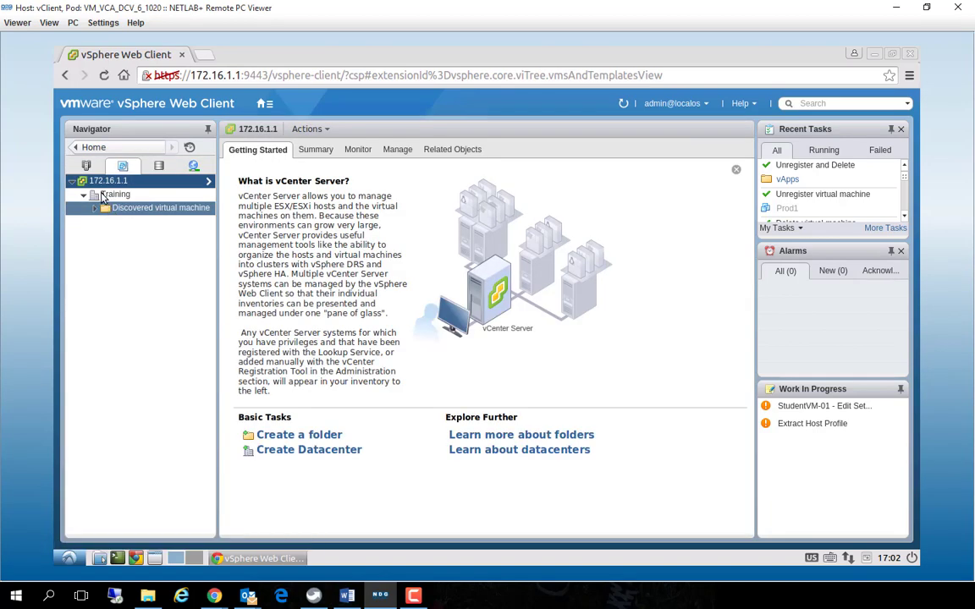
# Create a VM and template folder named vApps in the Training datacenter
pyautogui.click(102, 197)
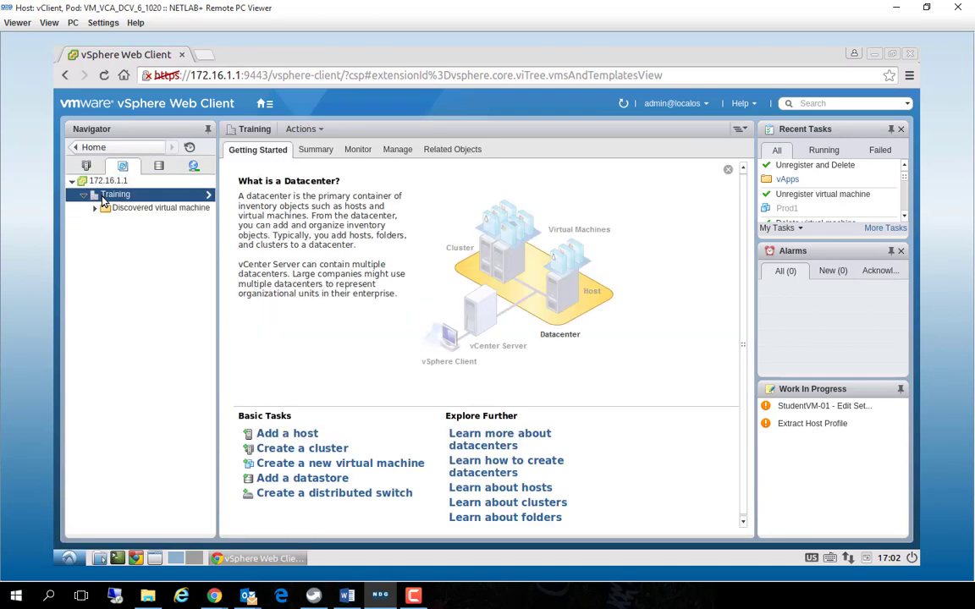
pyautogui.rightClick(103, 200)
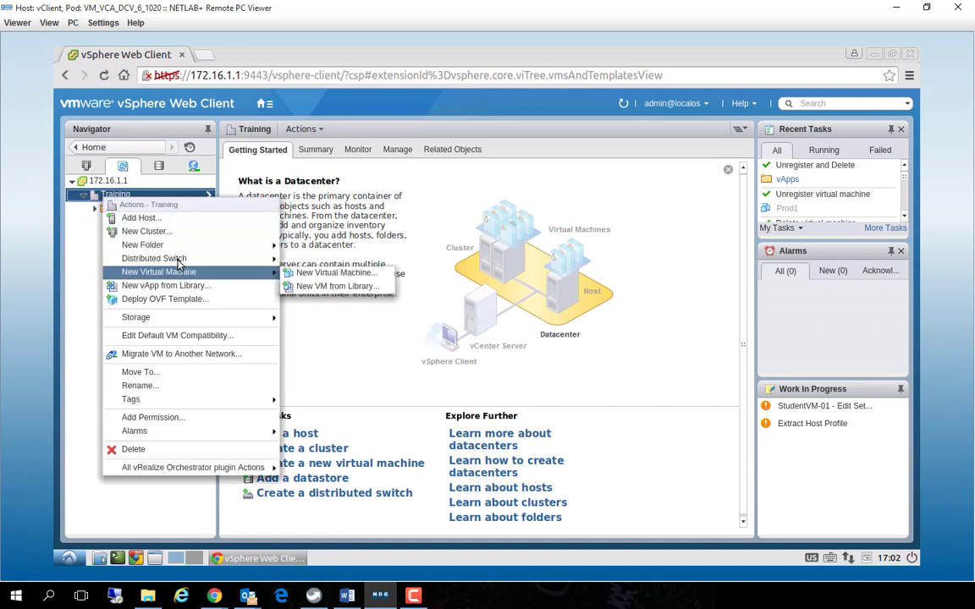
pyautogui.moveTo(182, 246)
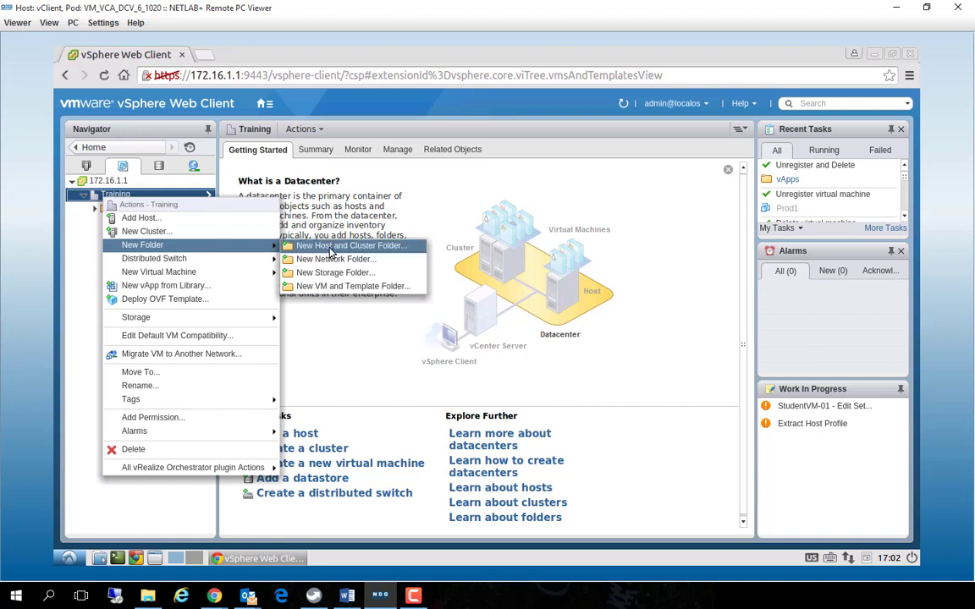
pyautogui.click(370, 288)
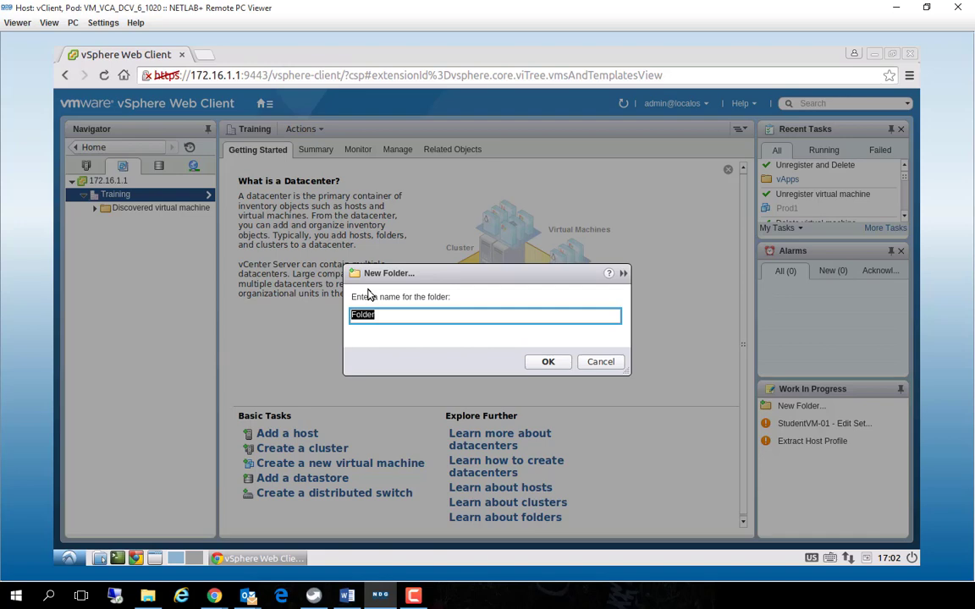
pyautogui.write('vApps')
pyautogui.click(548, 362)
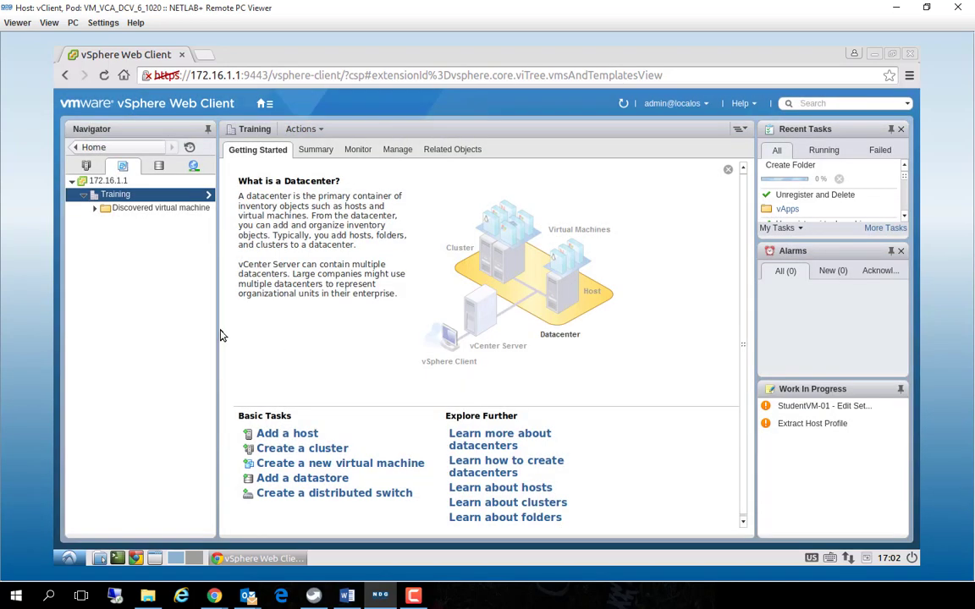
# Start the New Virtual Machine wizard on the vApps folder and choose to create a new virtual machine
pyautogui.click(106, 221)
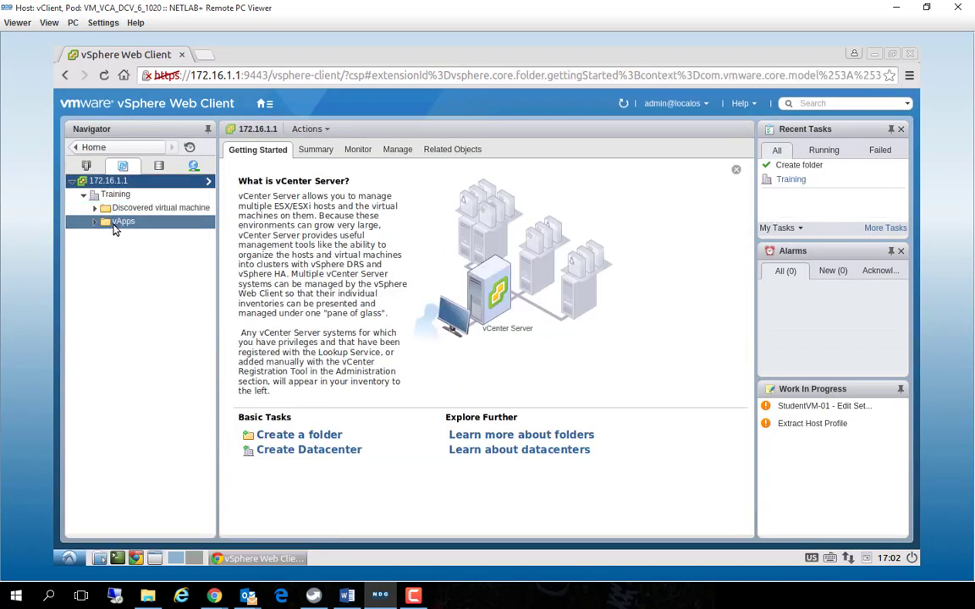
pyautogui.rightClick(115, 225)
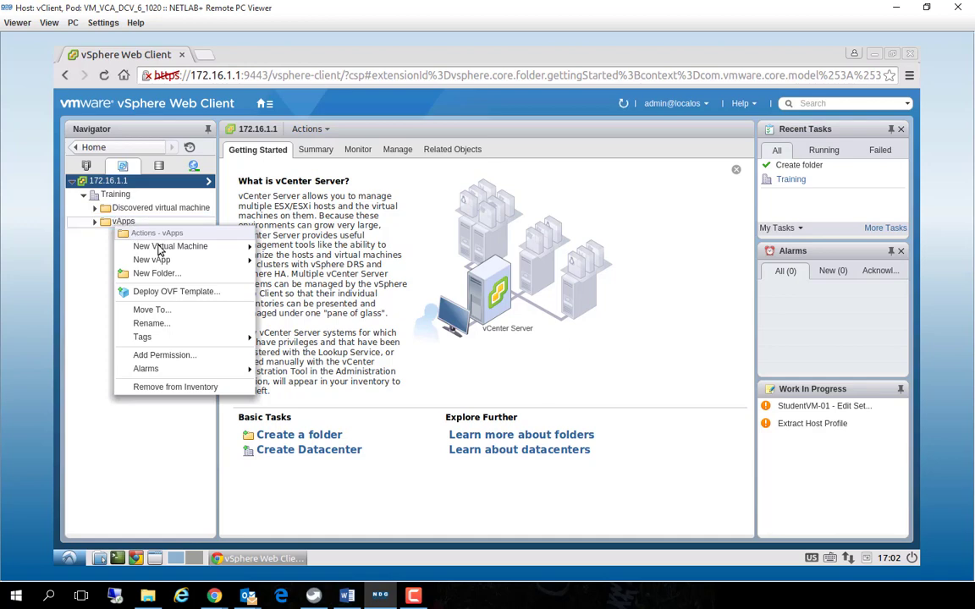
pyautogui.moveTo(154, 246)
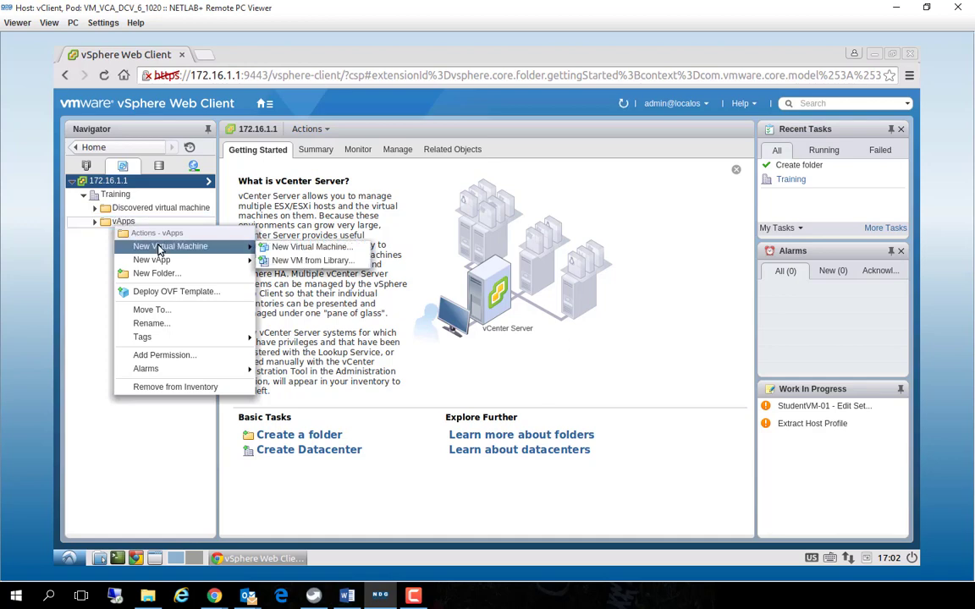
pyautogui.click(294, 248)
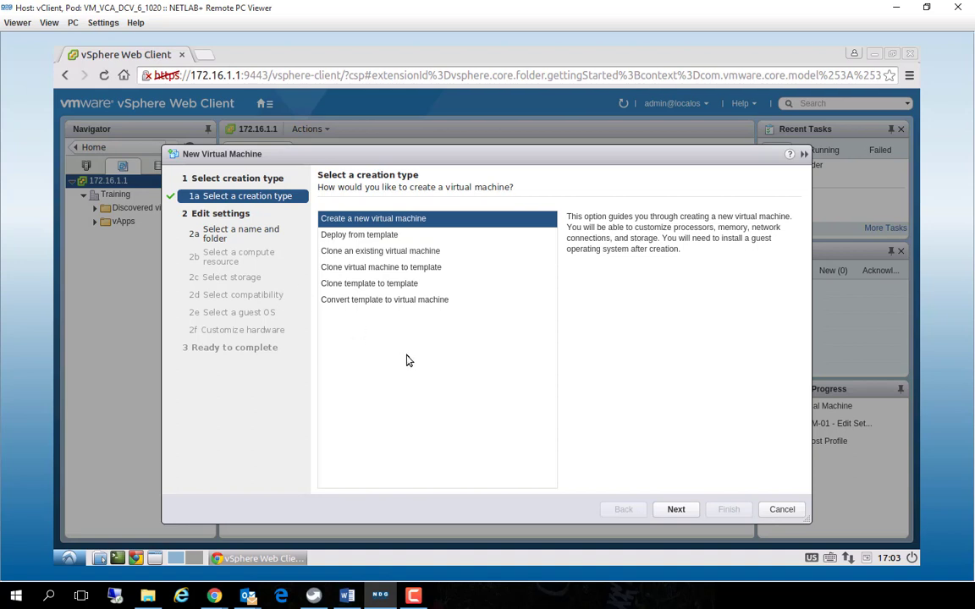
pyautogui.click(676, 509)
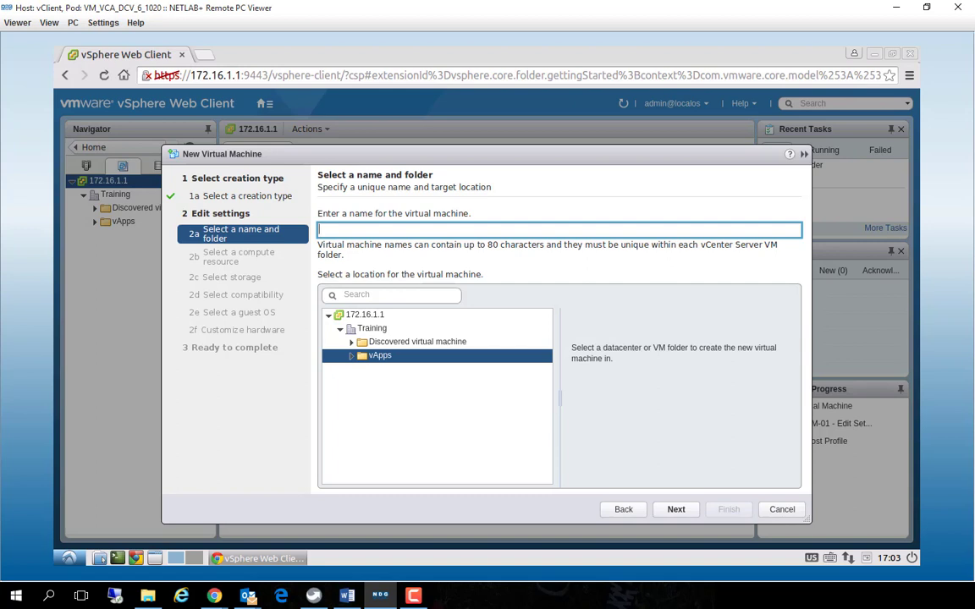
# Name the virtual machine applicationserver and accept the vApps folder as its location
pyautogui.write('applications')
pyautogui.press('BackSpace')
pyautogui.write('server')
pyautogui.click(685, 509)
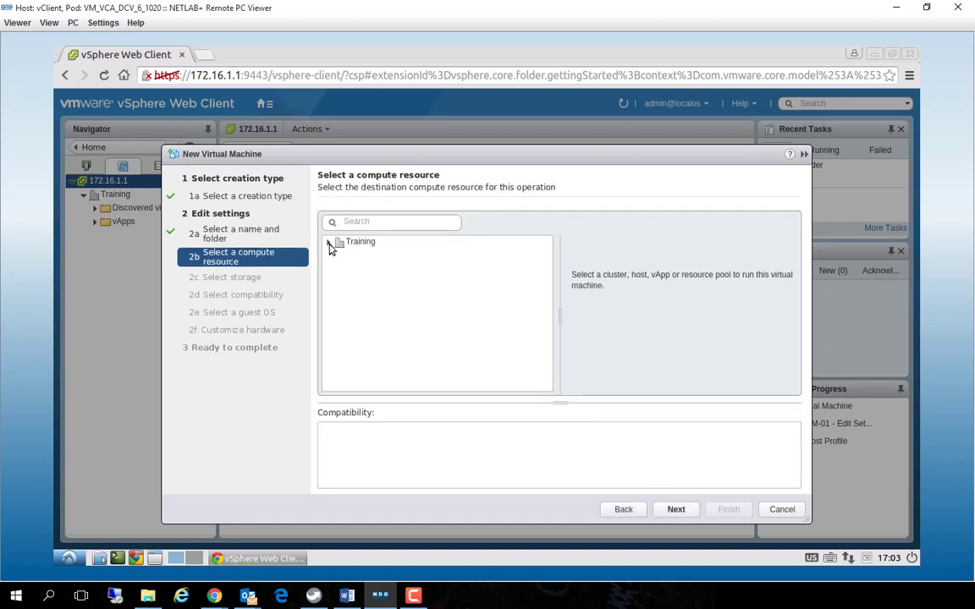
# Choose host esxi-2.vmeduc.com in Training's Lab Cluster as the compute resource for the virtual machine
pyautogui.click(336, 245)
pyautogui.click(329, 243)
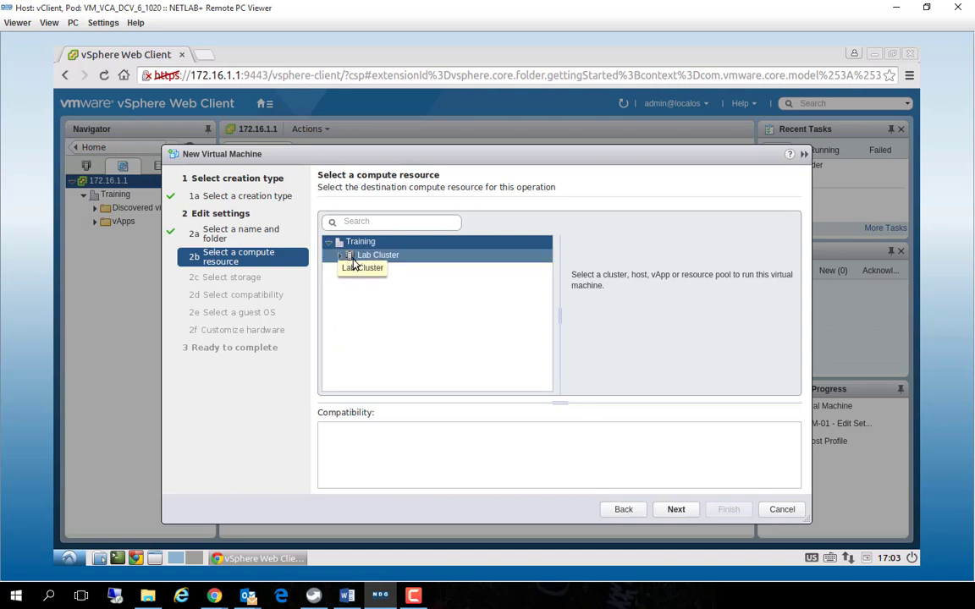
pyautogui.click(341, 256)
pyautogui.click(389, 269)
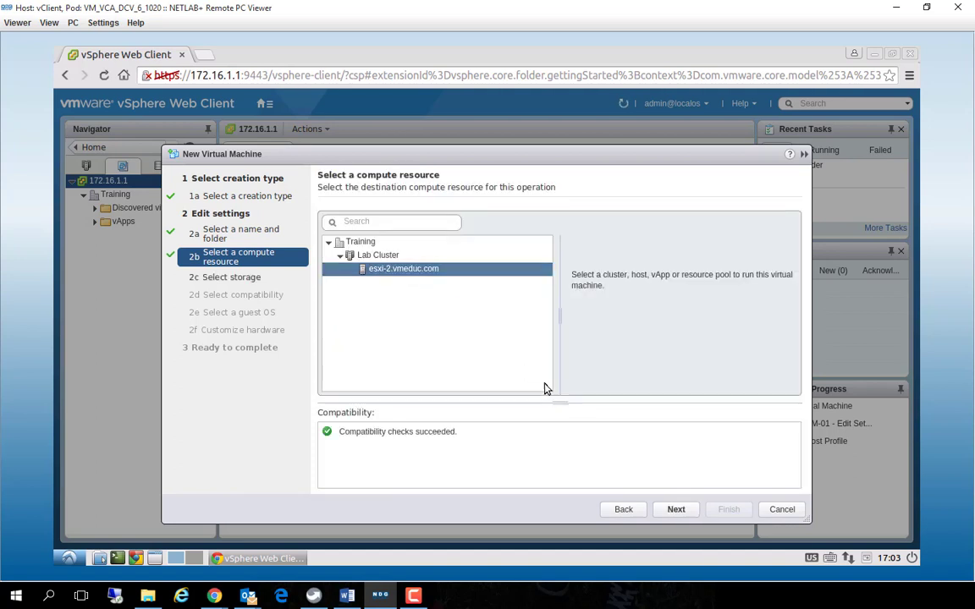
pyautogui.click(672, 514)
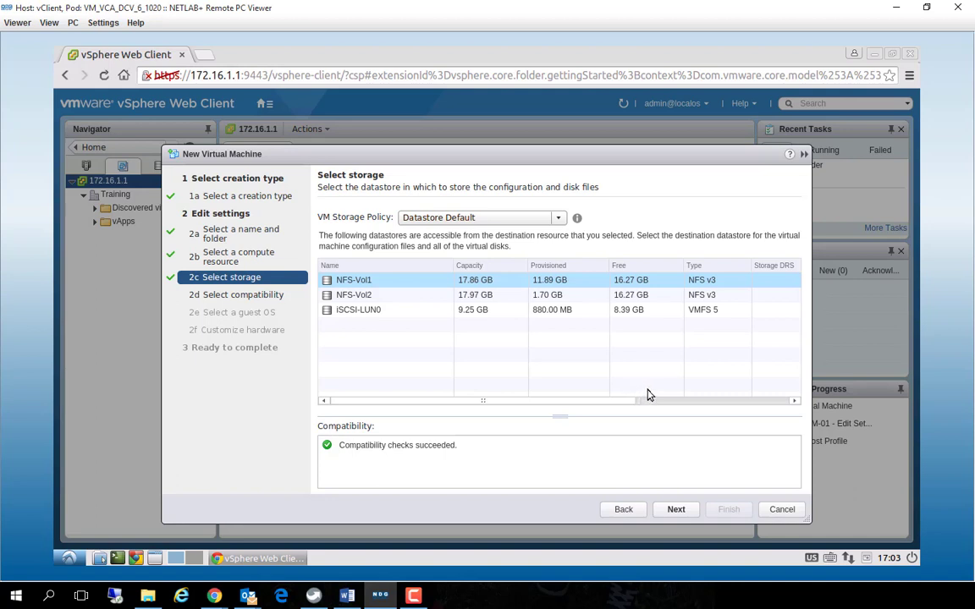
# Accept NFS-Vol1 as the datastore and ESXi 6.0 and later as the compatibility, after reviewing the available versions
pyautogui.click(676, 510)
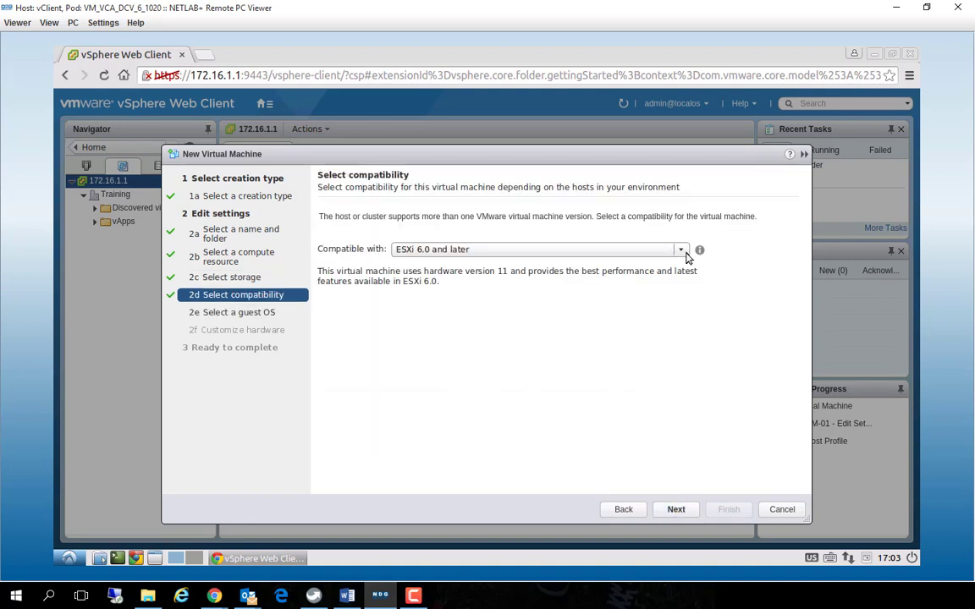
pyautogui.click(681, 249)
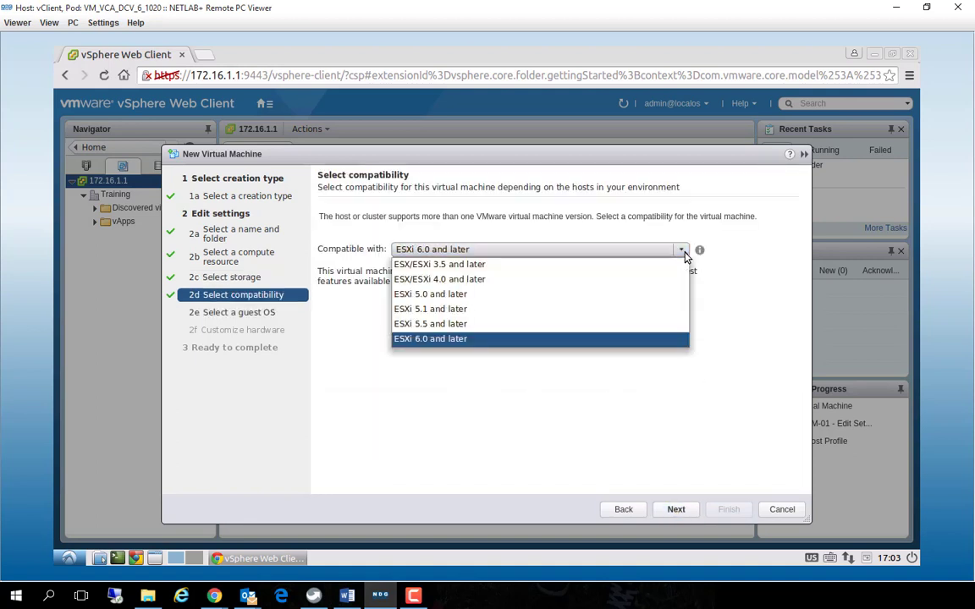
pyautogui.click(639, 413)
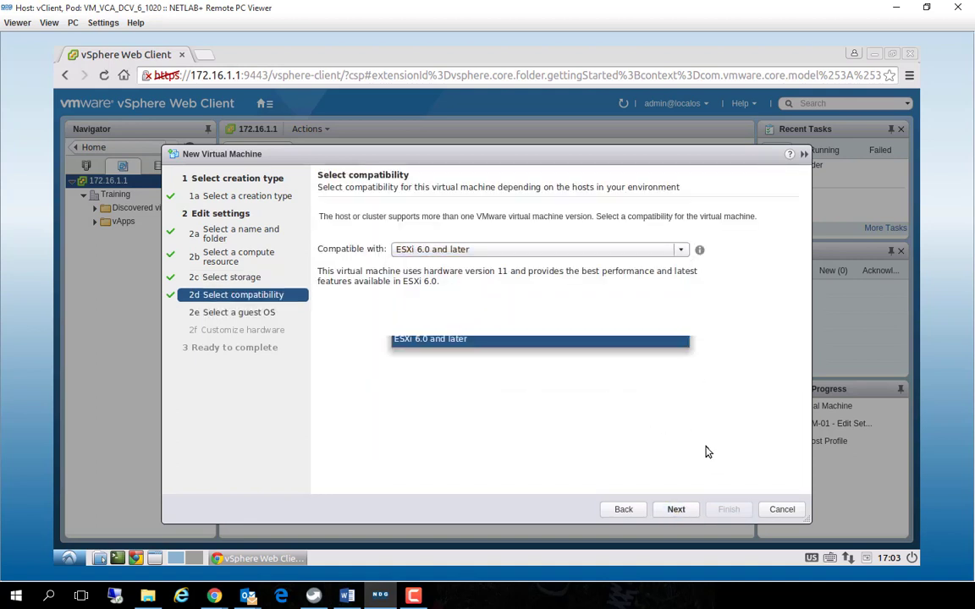
pyautogui.click(676, 509)
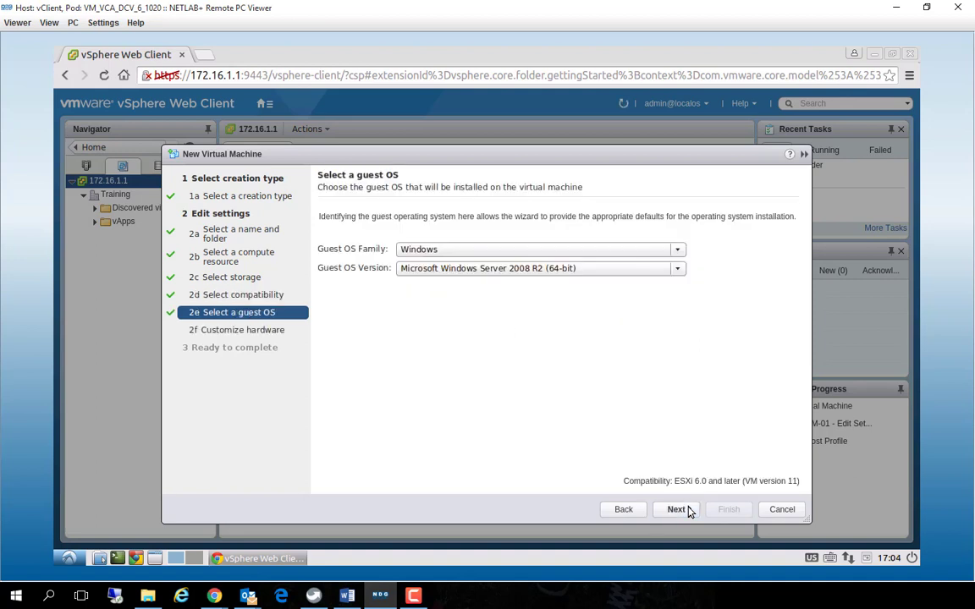
# Set the guest OS family to Linux with version Red Hat Enterprise Linux 7 (64-bit)
pyautogui.click(556, 252)
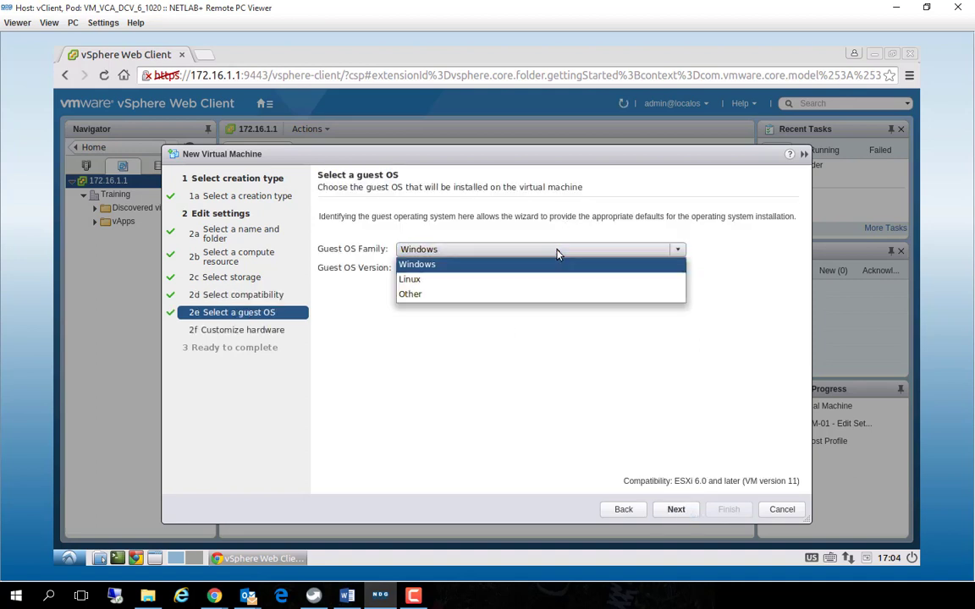
pyautogui.click(512, 282)
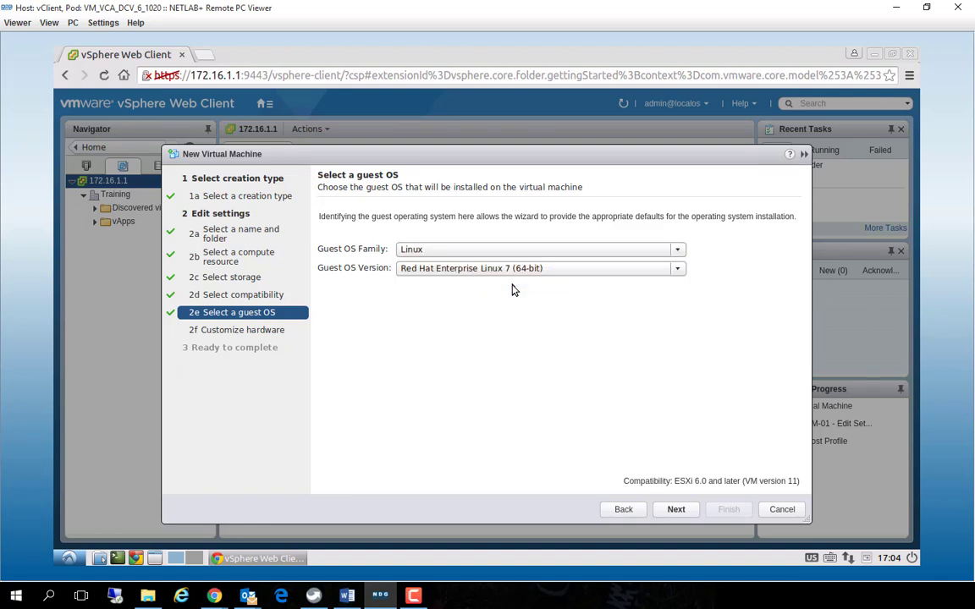
pyautogui.click(469, 269)
pyautogui.click(509, 435)
pyautogui.click(676, 509)
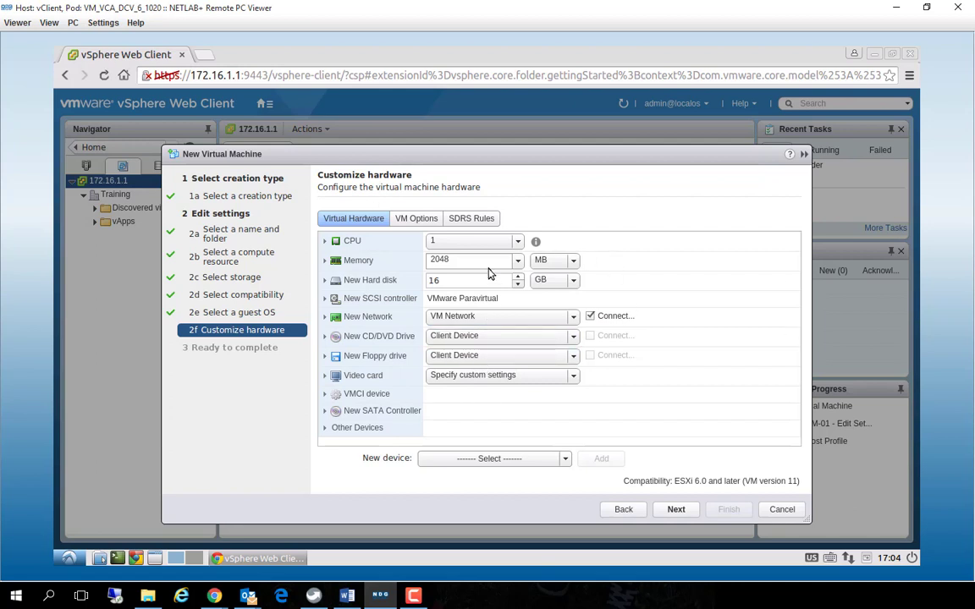
# Reduce the new hard disk to 2 GB and finish creating the application server virtual machine
pyautogui.click(518, 284)
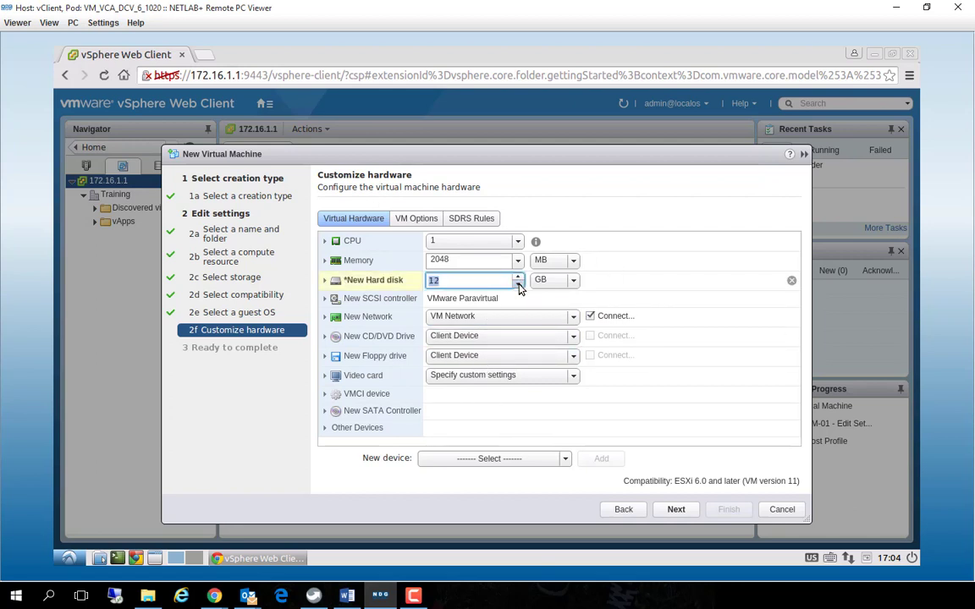
pyautogui.click(518, 284)
pyautogui.click(518, 284)
pyautogui.click(517, 284)
pyautogui.click(518, 285)
pyautogui.click(518, 286)
pyautogui.click(517, 279)
pyautogui.click(517, 278)
pyautogui.click(518, 278)
pyautogui.click(517, 279)
pyautogui.click(520, 286)
pyautogui.click(517, 285)
pyautogui.click(676, 510)
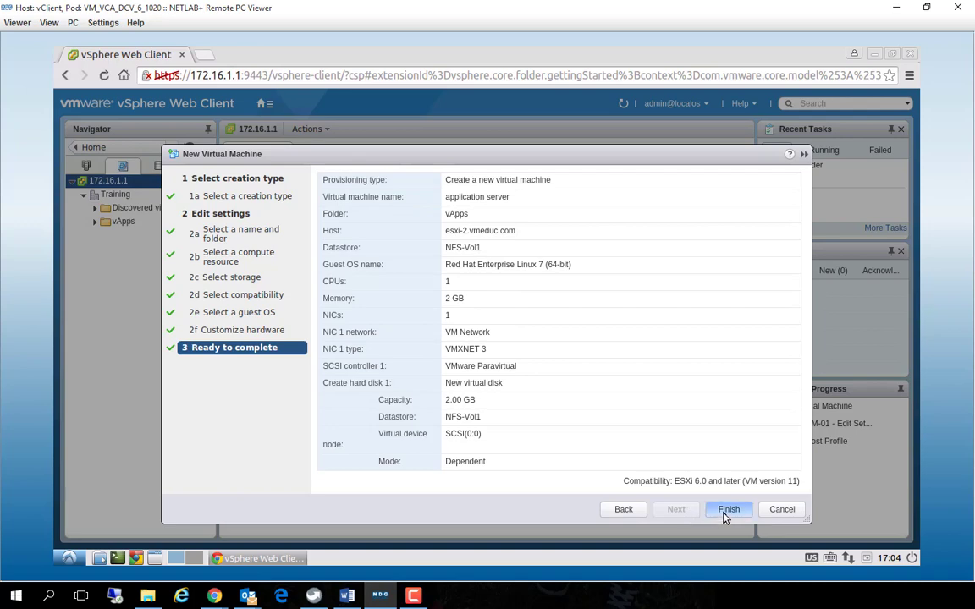
pyautogui.click(727, 510)
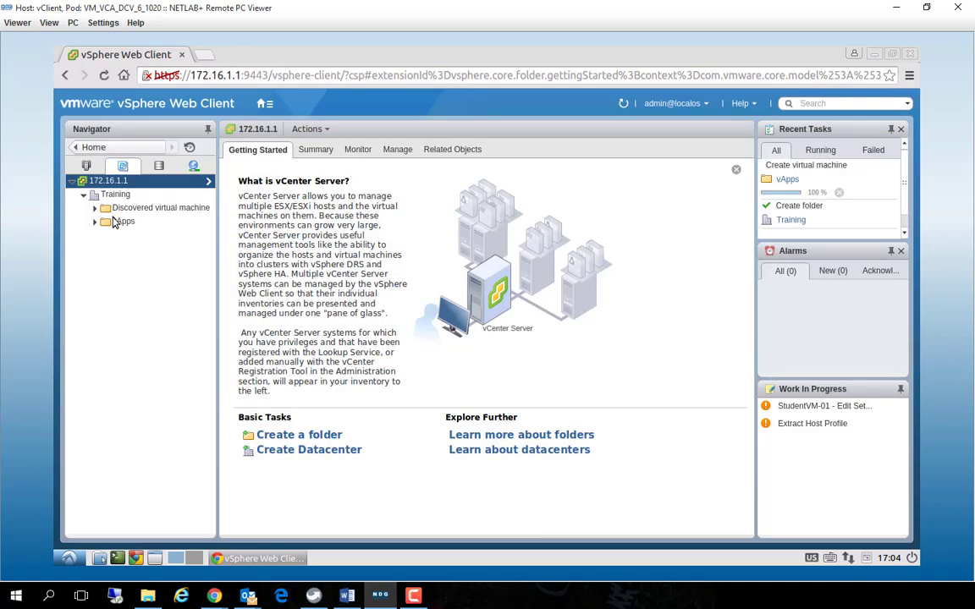
# Expand the vApps folder and start another New Virtual Machine wizard on it, choosing to create a new virtual machine
pyautogui.click(116, 223)
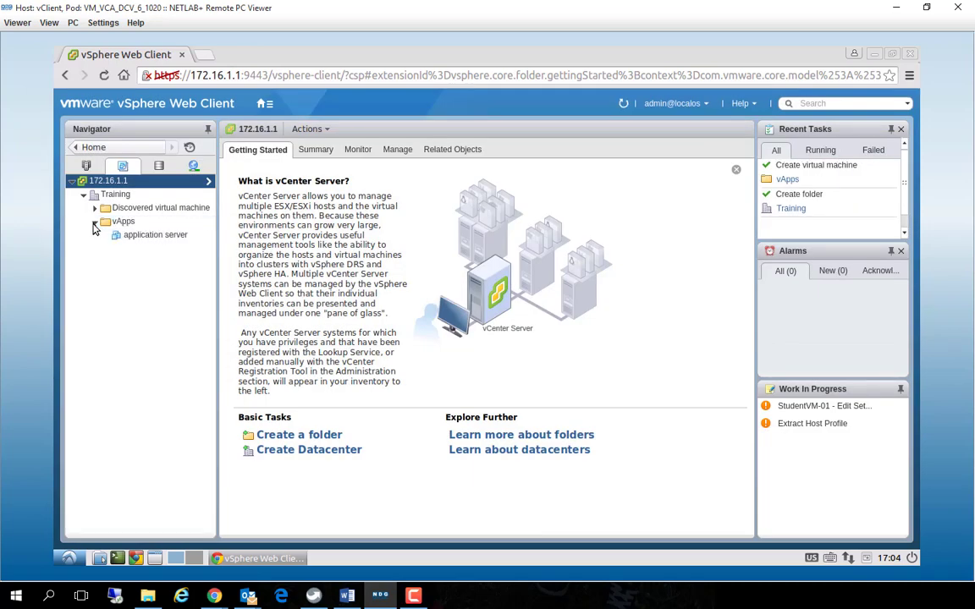
pyautogui.rightClick(118, 224)
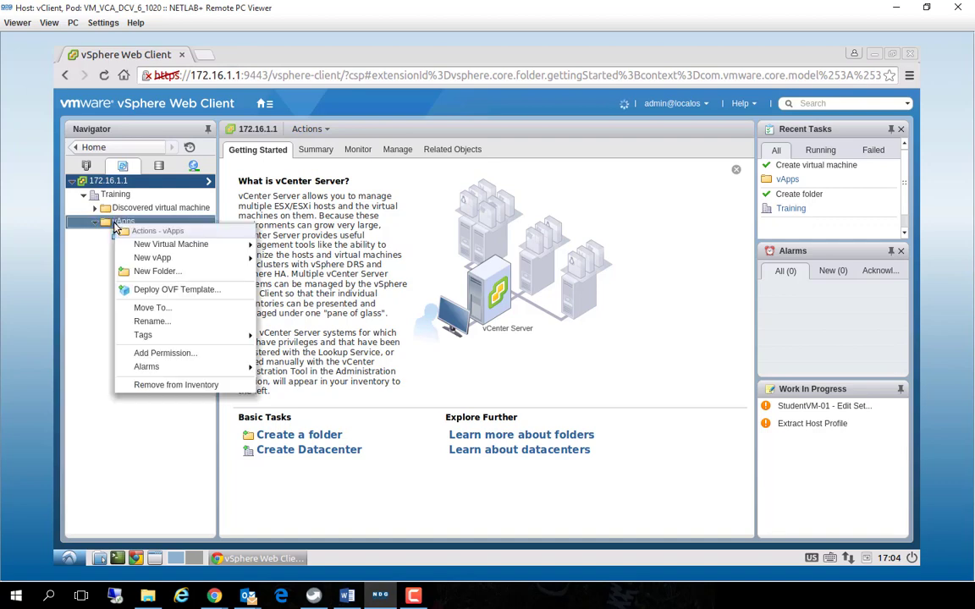
pyautogui.moveTo(142, 245)
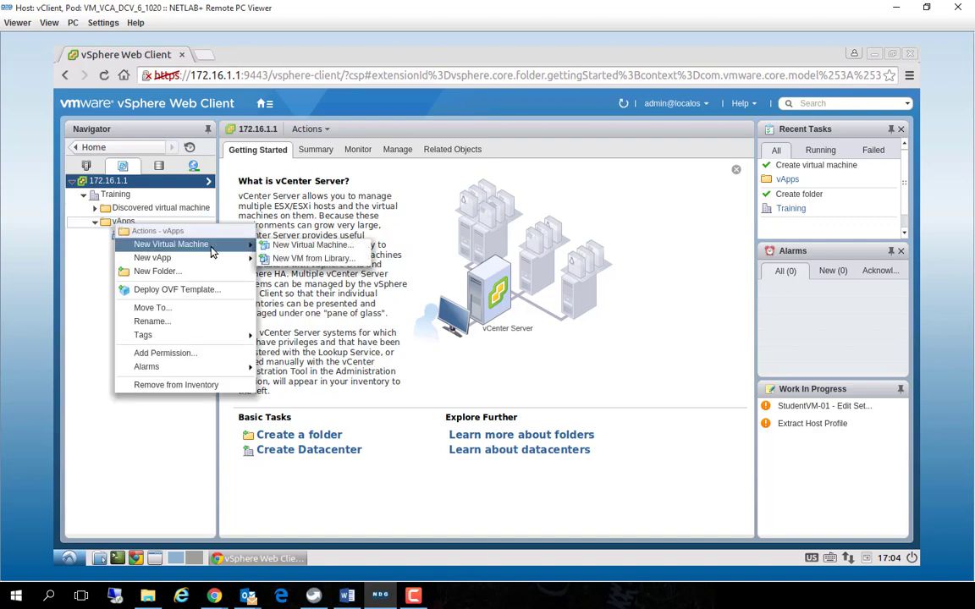
pyautogui.click(293, 245)
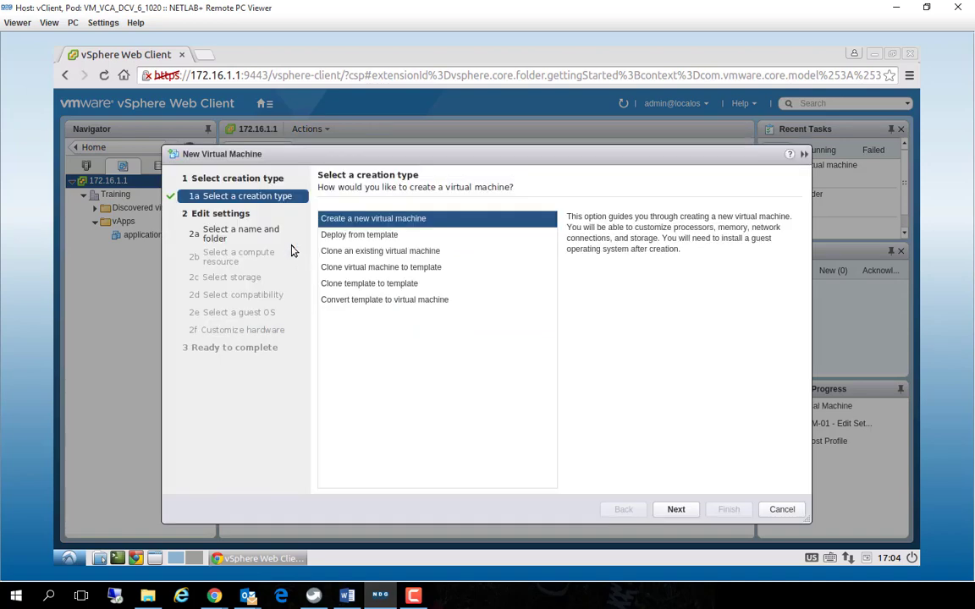
pyautogui.click(684, 509)
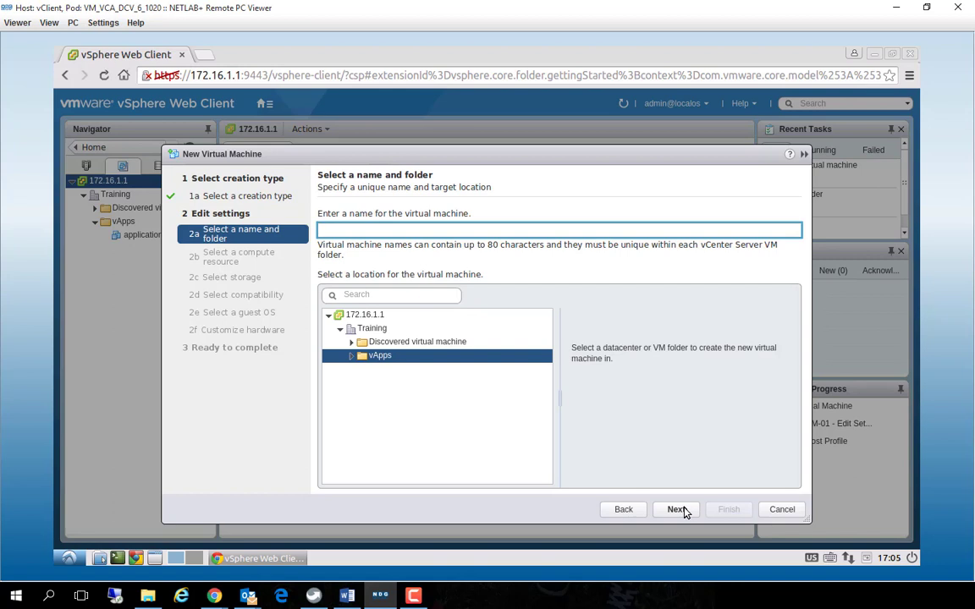
# Name the virtual machine dommain controller and accept the vApps folder as its location
pyautogui.write('dommain controller')
pyautogui.click(674, 510)
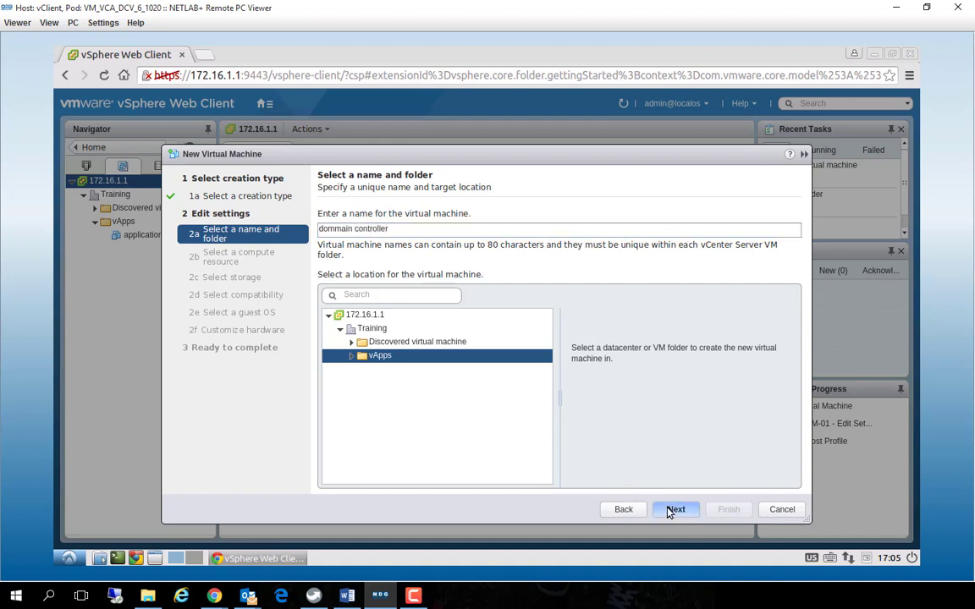
# Choose host esxi-2.vmeduc.com in Training's Lab Cluster as the compute resource and accept NFS-Vol1 as the datastore
pyautogui.click(346, 243)
pyautogui.click(341, 255)
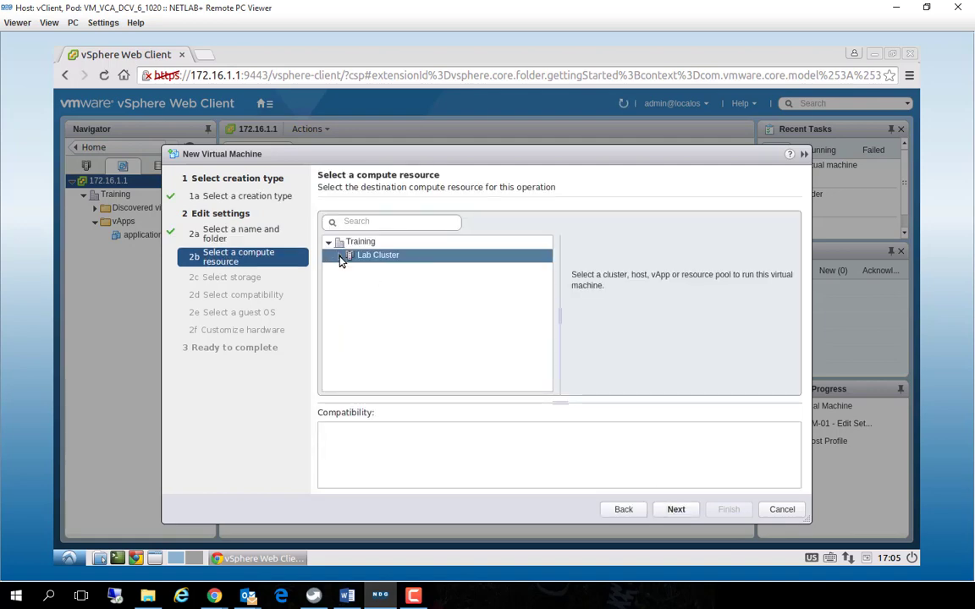
pyautogui.click(365, 269)
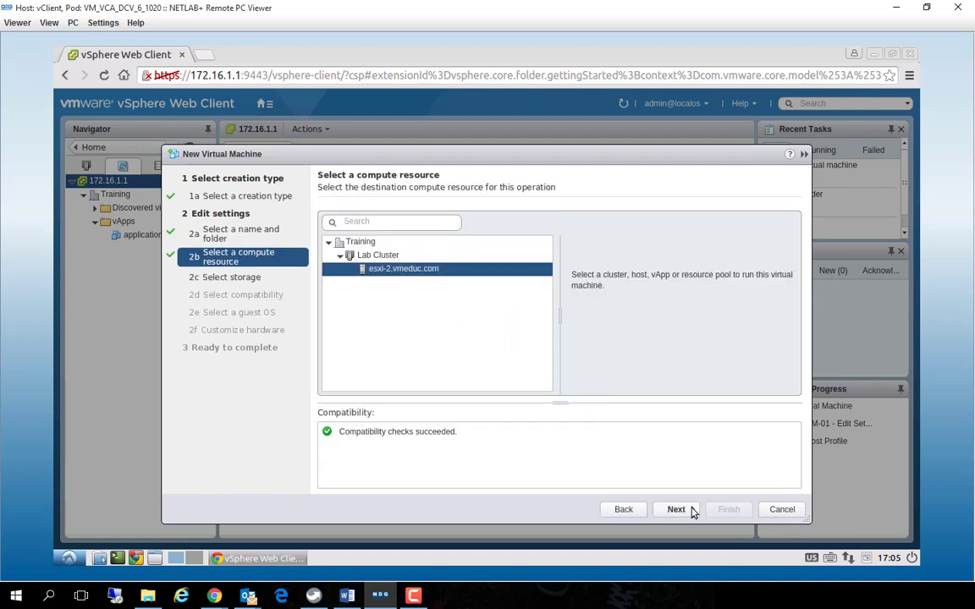
pyautogui.click(676, 510)
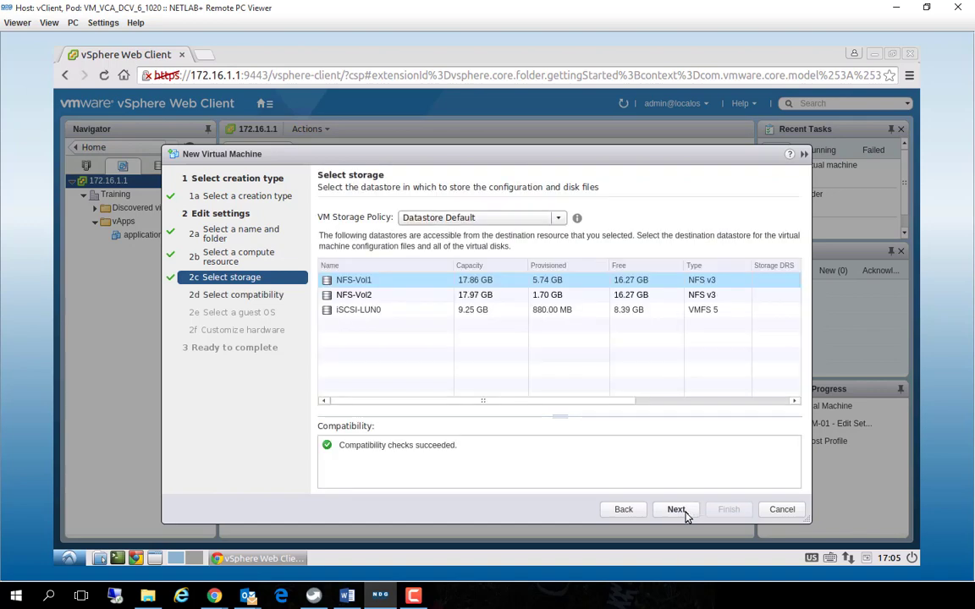
pyautogui.click(676, 509)
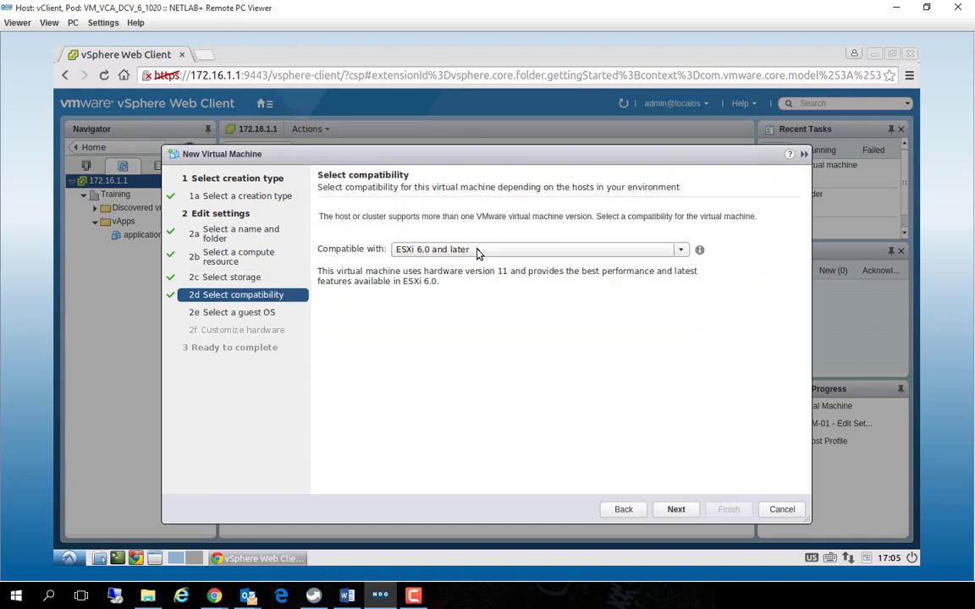
# Accept ESXi 6.0 and later compatibility and set the guest OS to Linux, Red Hat Enterprise Linux 6 (32-bit)
pyautogui.click(676, 509)
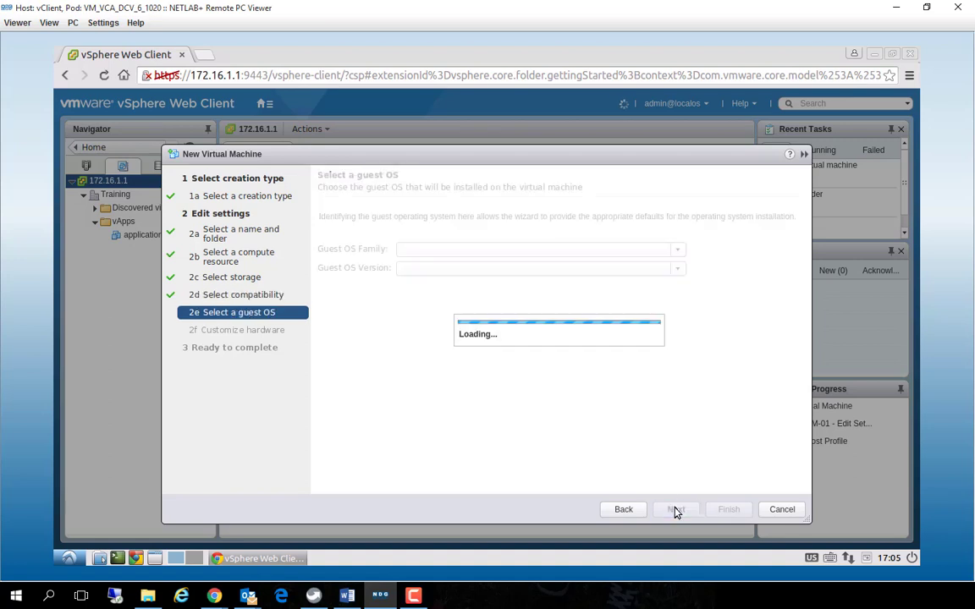
pyautogui.click(479, 250)
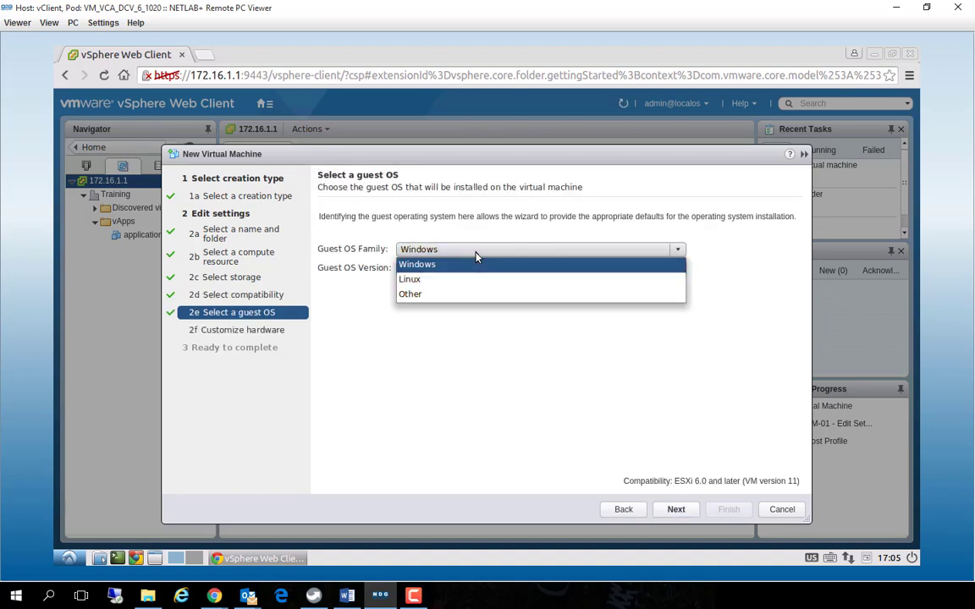
pyautogui.click(476, 281)
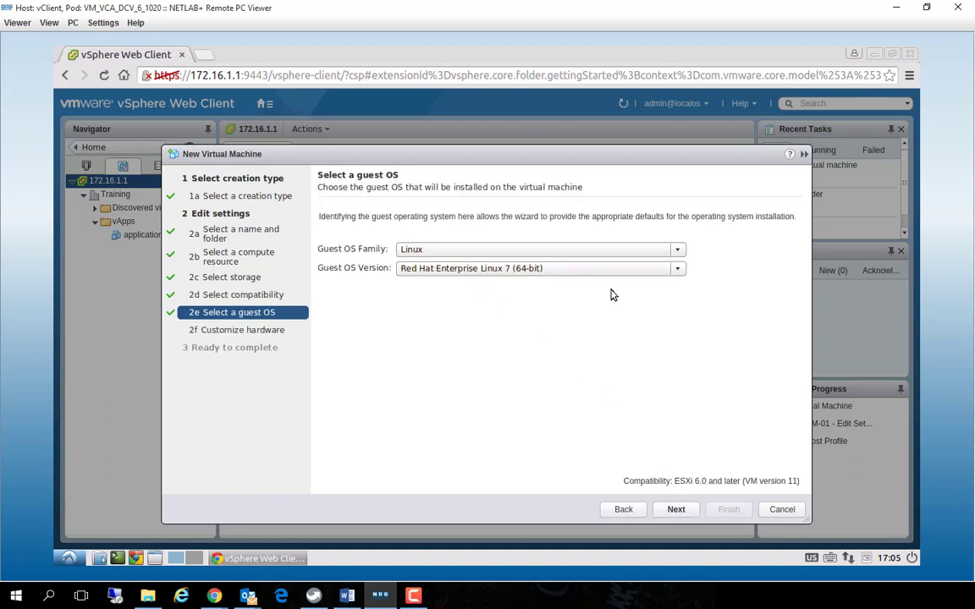
pyautogui.click(541, 268)
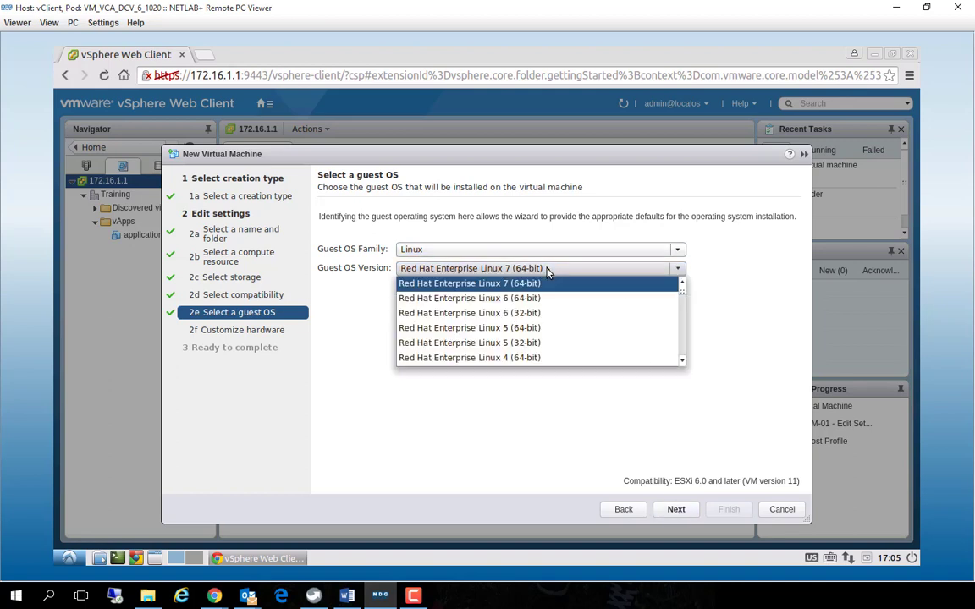
pyautogui.click(535, 314)
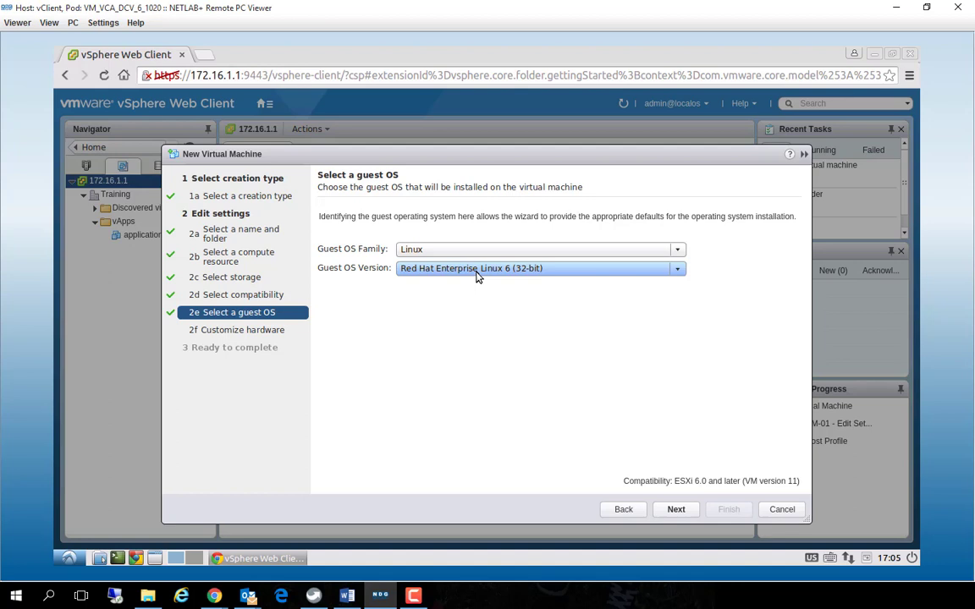
pyautogui.click(676, 510)
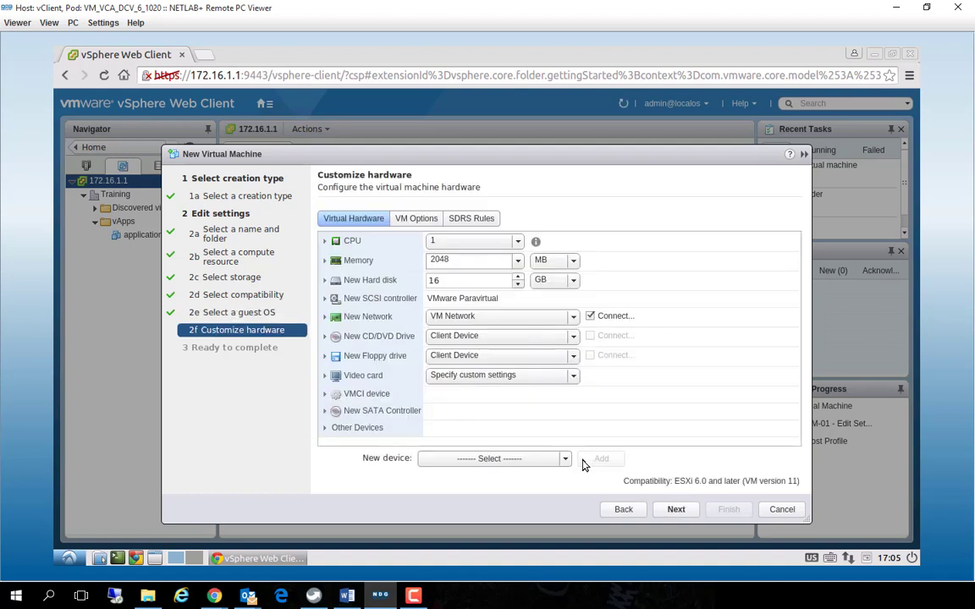
# Set the new hard disk to 2 GB and finish creating the domain controller virtual machine
pyautogui.click(438, 281)
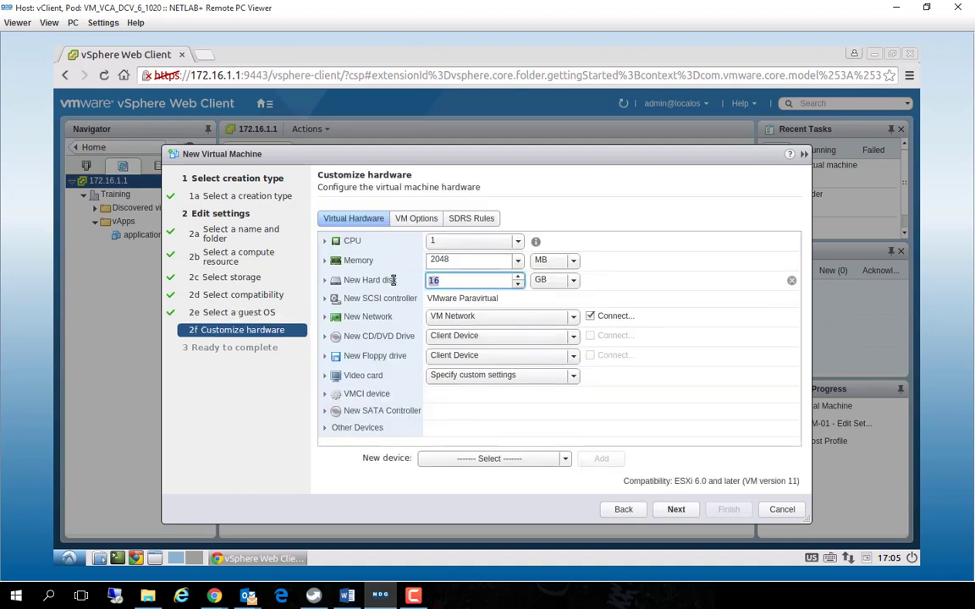
pyautogui.write('2')
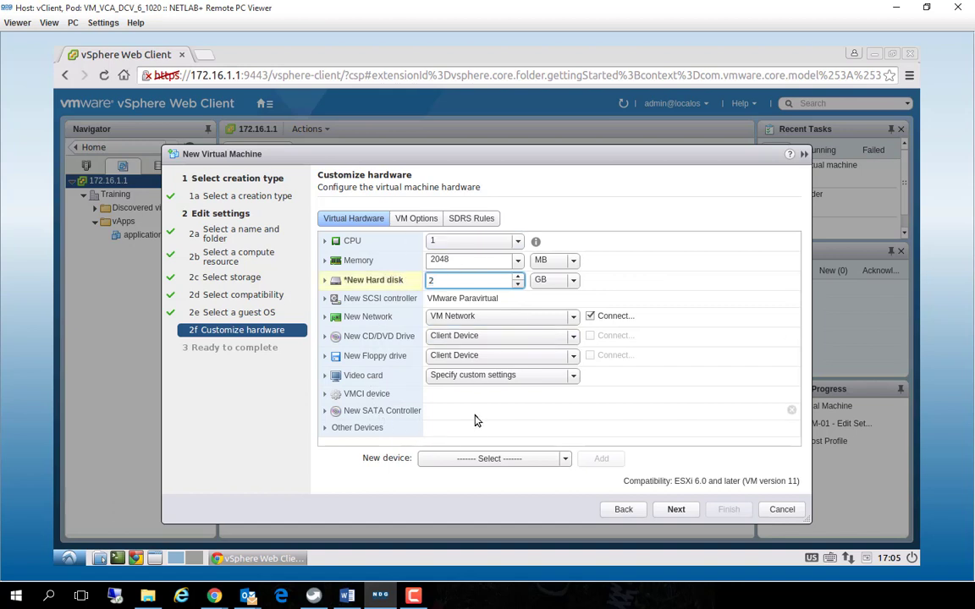
pyautogui.click(676, 511)
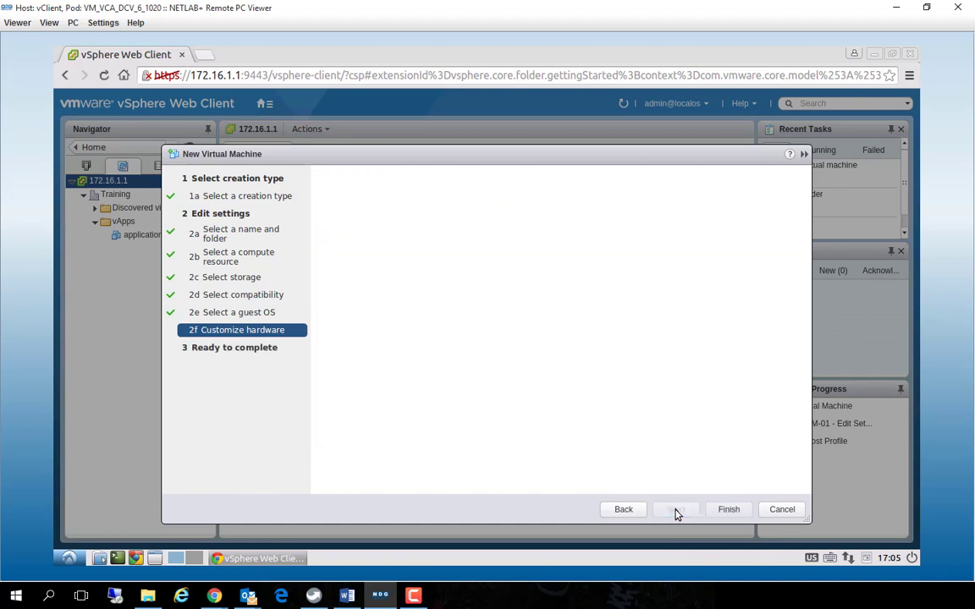
pyautogui.click(731, 512)
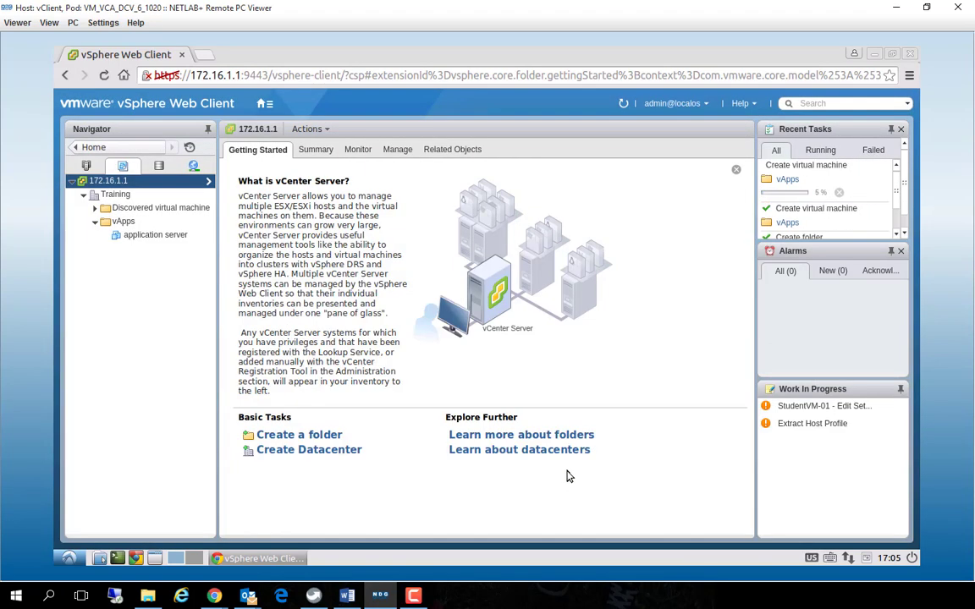
# Start a third New Virtual Machine wizard on the vApps folder with the option to create a new virtual machine
pyautogui.rightClick(121, 222)
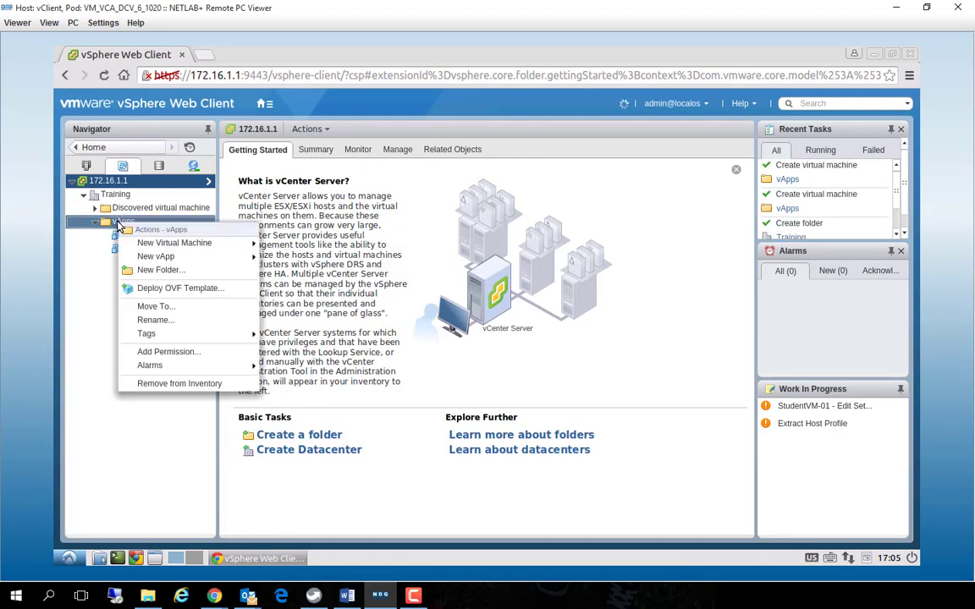
pyautogui.moveTo(157, 245)
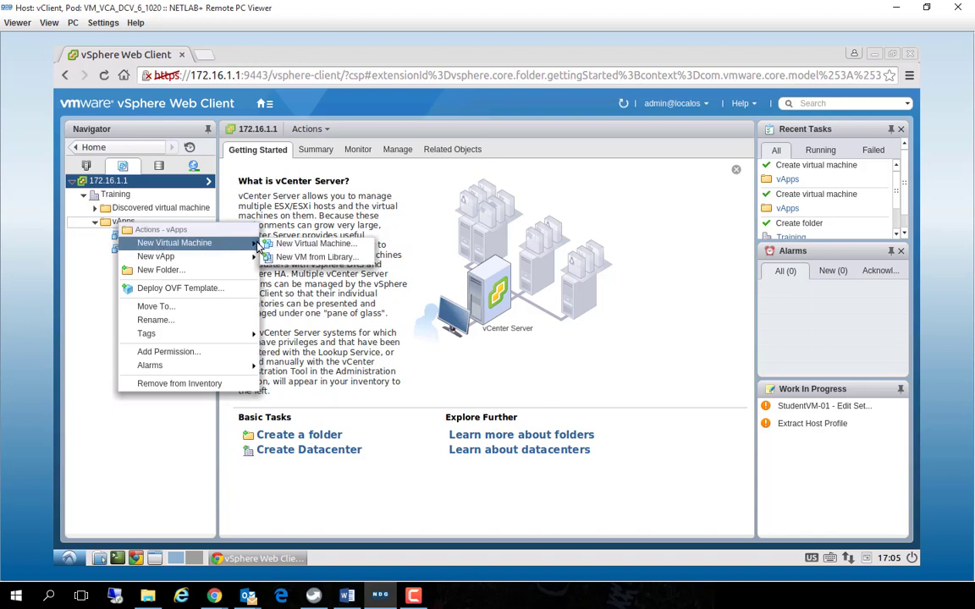
pyautogui.click(273, 245)
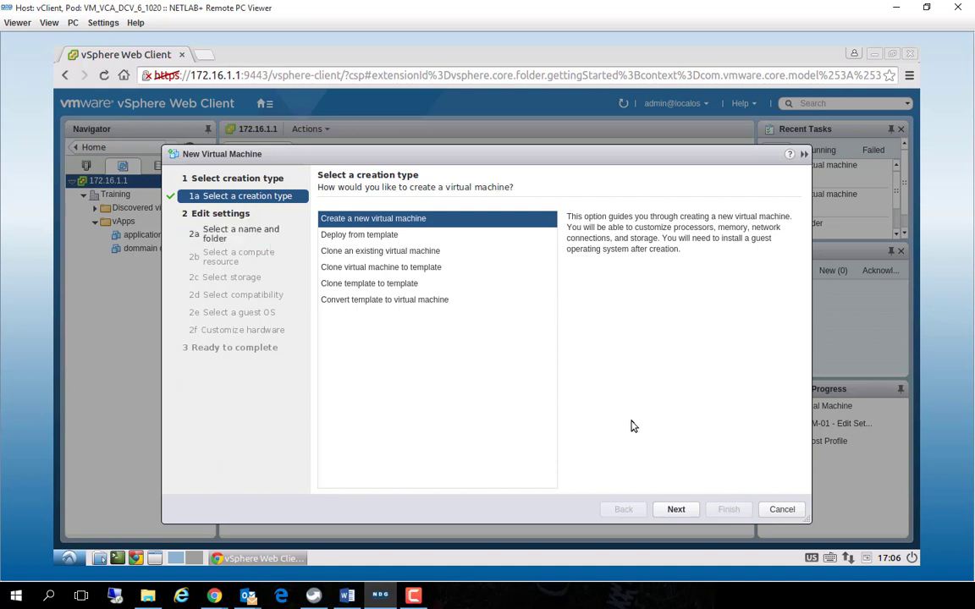
pyautogui.click(680, 512)
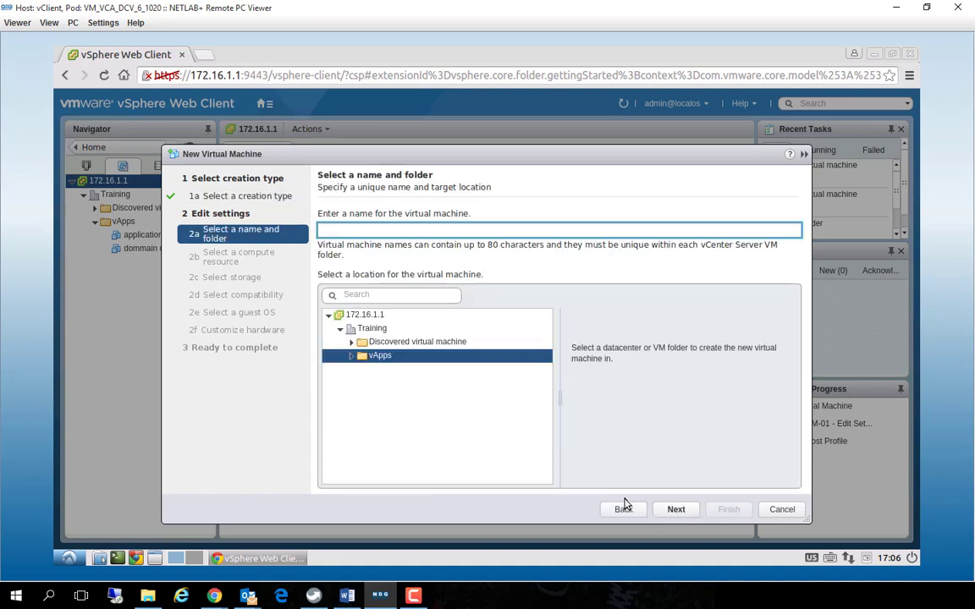
# Name the virtual machine database server and accept the vApps folder as its location
pyautogui.write('Data')
pyautogui.press('BackSpace')
pyautogui.press('BackSpace')
pyautogui.press('BackSpace')
pyautogui.press('BackSpace')
pyautogui.write('databas')
pyautogui.press('BackSpace')
pyautogui.write('c')
pyautogui.press('BackSpace')
pyautogui.write('se server')
pyautogui.click(676, 509)
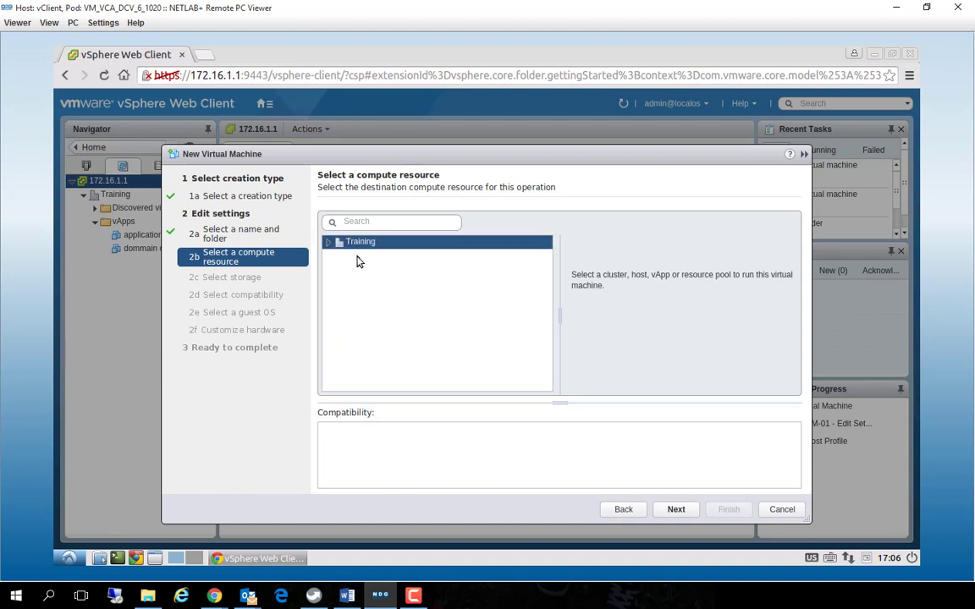
# Select host esxi-2.vmeduc.com in Lab Cluster for the database server and keep NFS-Vol1 as its datastore
pyautogui.click(330, 243)
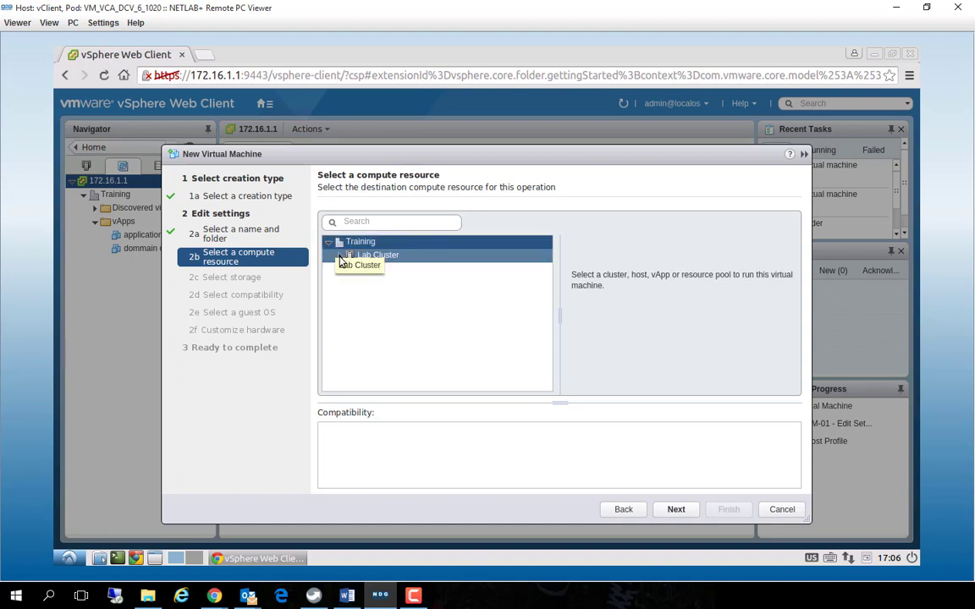
pyautogui.click(340, 256)
pyautogui.click(385, 270)
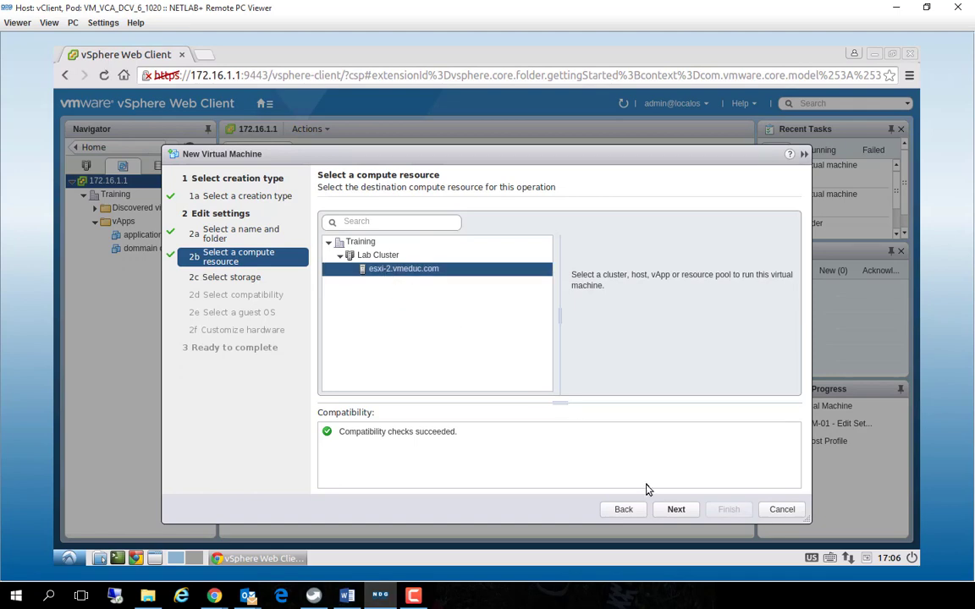
pyautogui.click(676, 511)
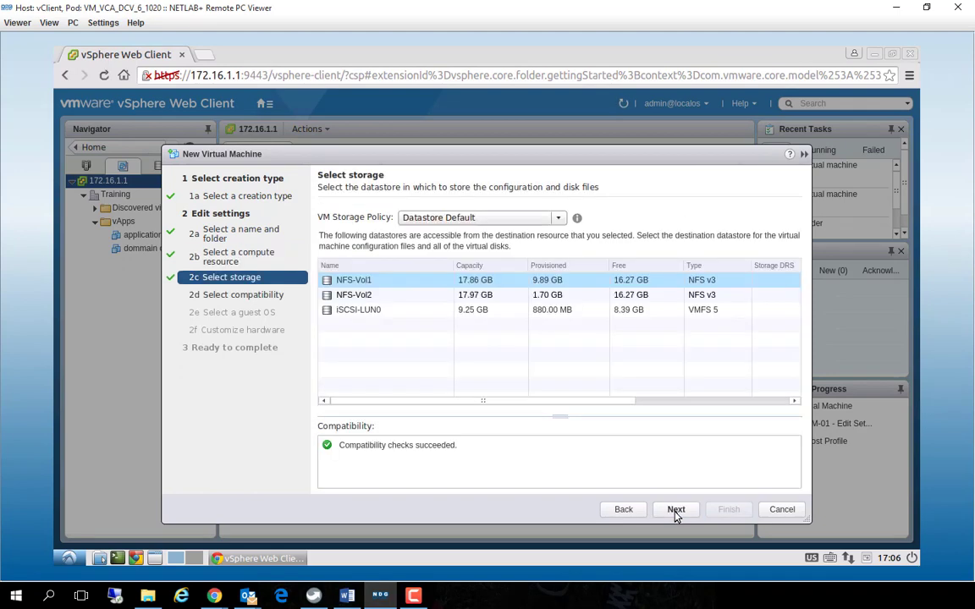
pyautogui.click(675, 511)
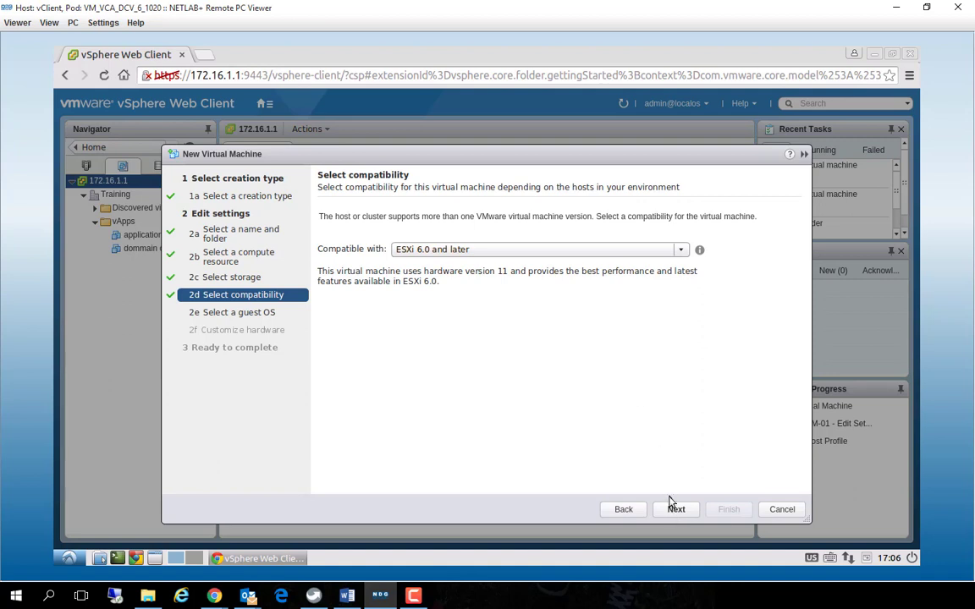
# Keep the default compatibility and guest OS, set the new hard disk to 2 GB and finish creating the database server virtual machine
pyautogui.click(676, 511)
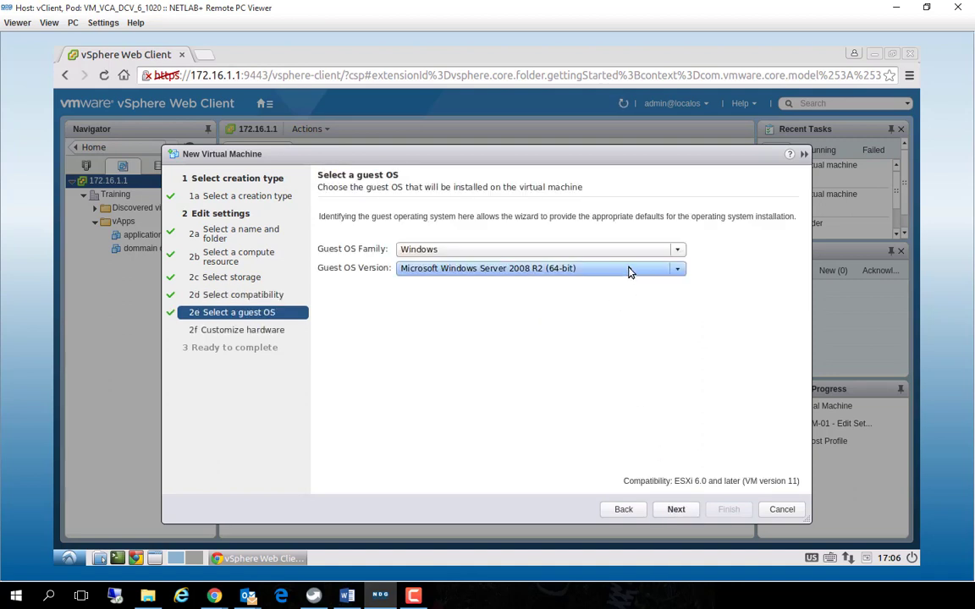
pyautogui.click(676, 511)
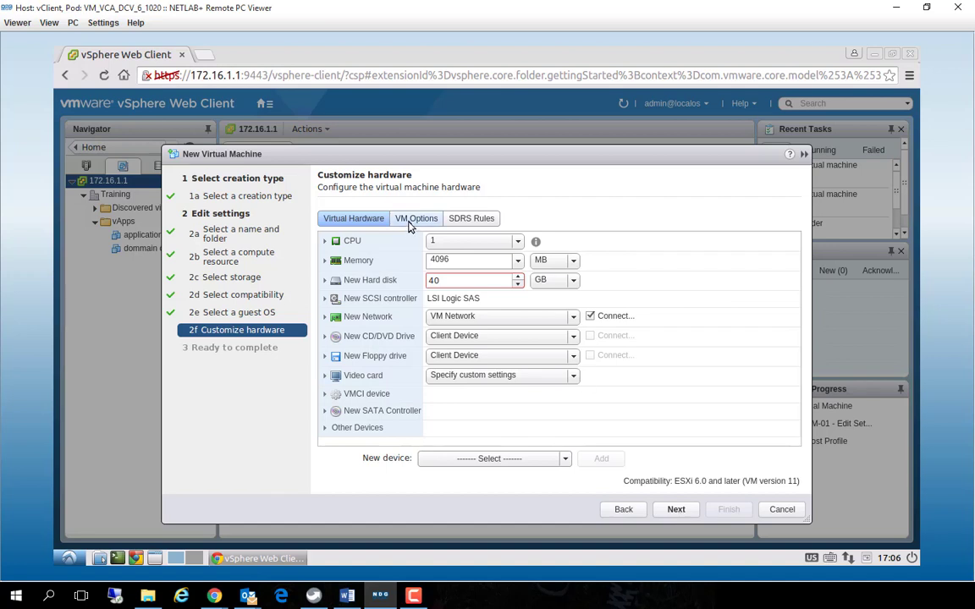
pyautogui.doubleClick(445, 281)
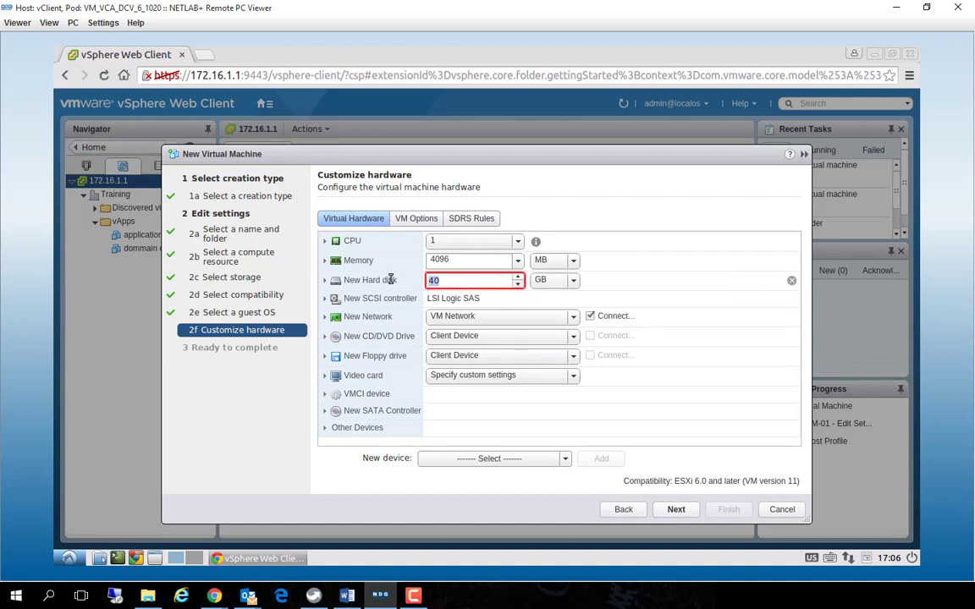
pyautogui.write('2')
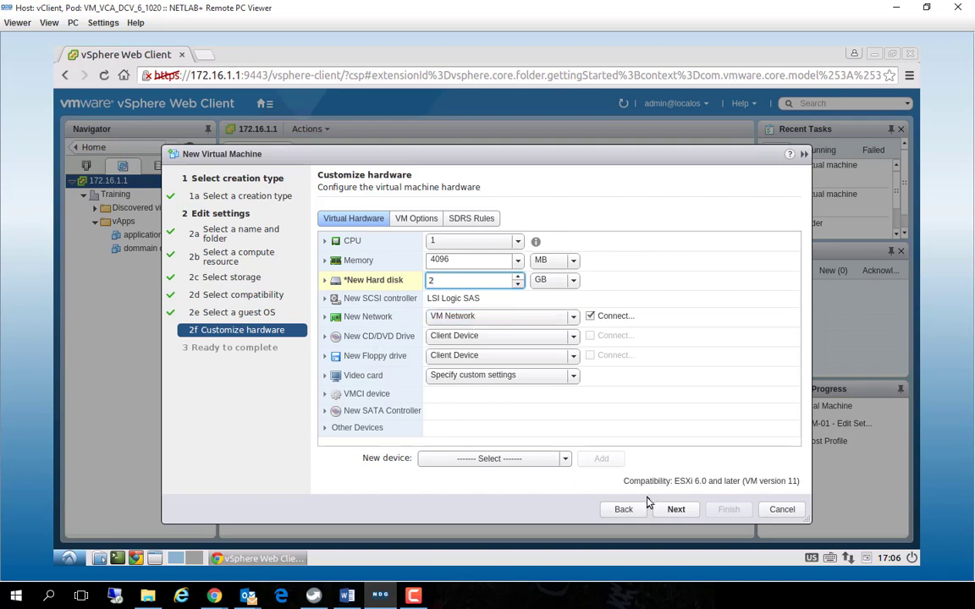
pyautogui.click(674, 509)
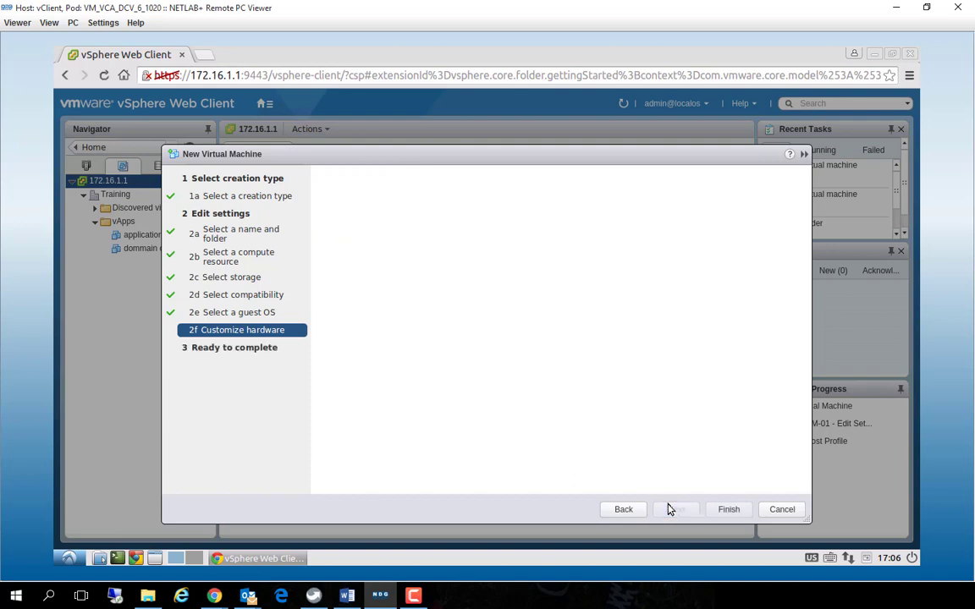
pyautogui.click(726, 509)
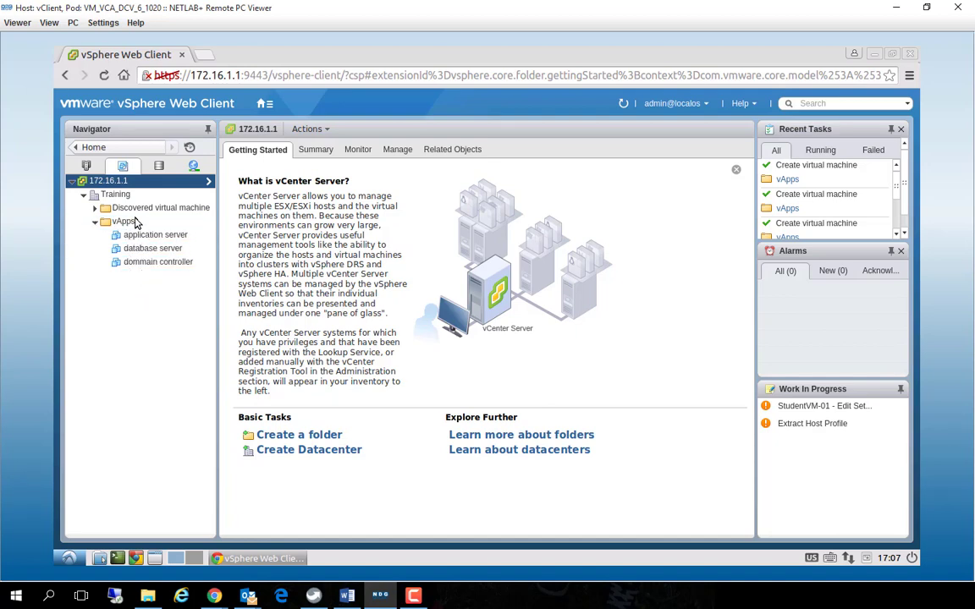
# Compare how the three new virtual machines are listed in the Hosts and Clusters and the VMs and Templates inventories
pyautogui.click(87, 167)
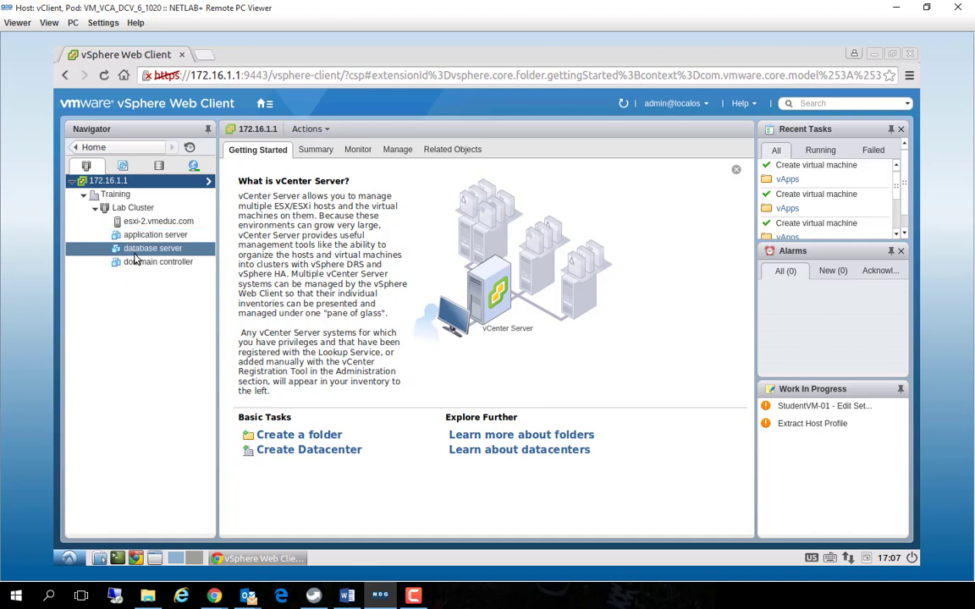
pyautogui.click(121, 166)
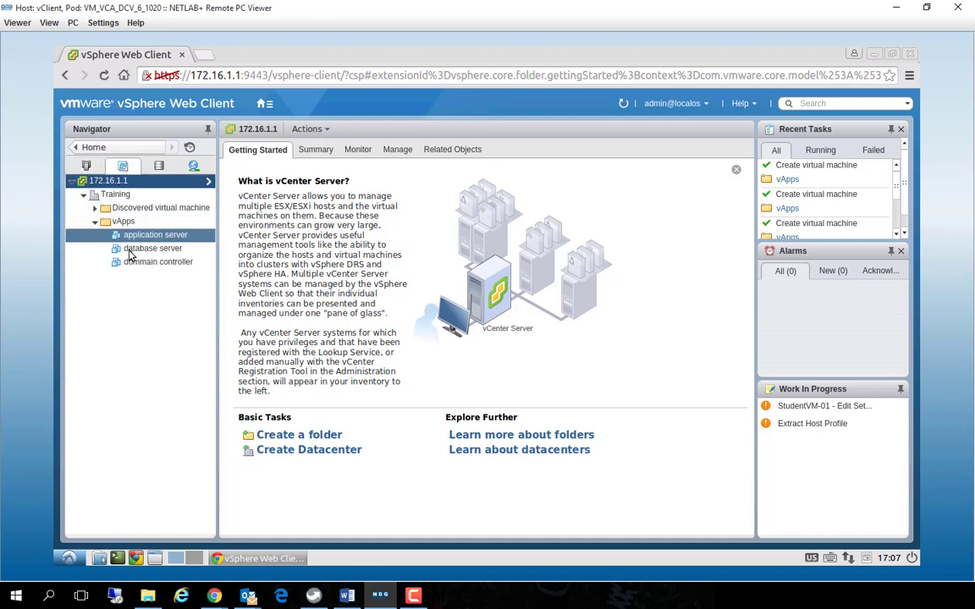
pyautogui.click(86, 166)
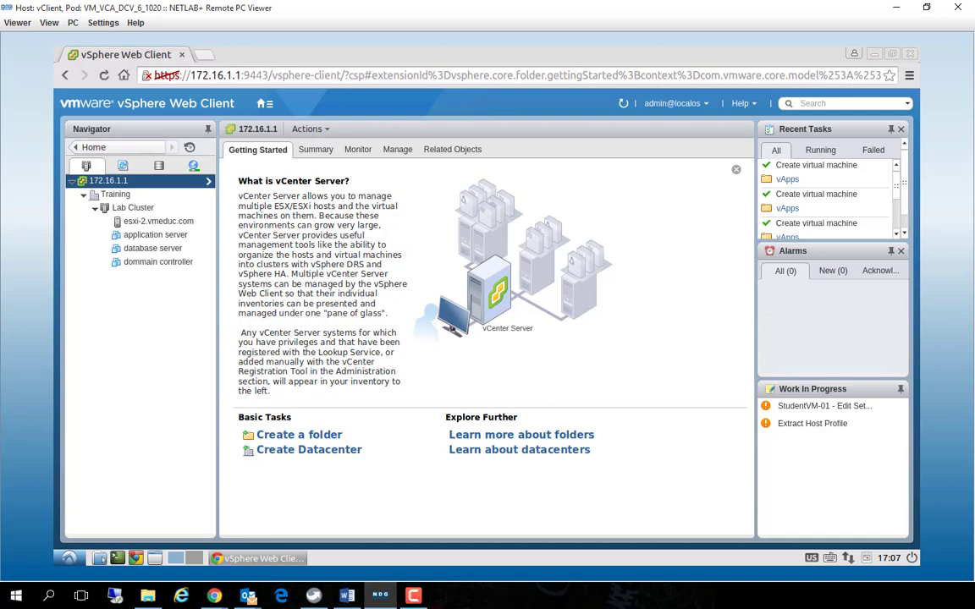
pyautogui.press('F10')
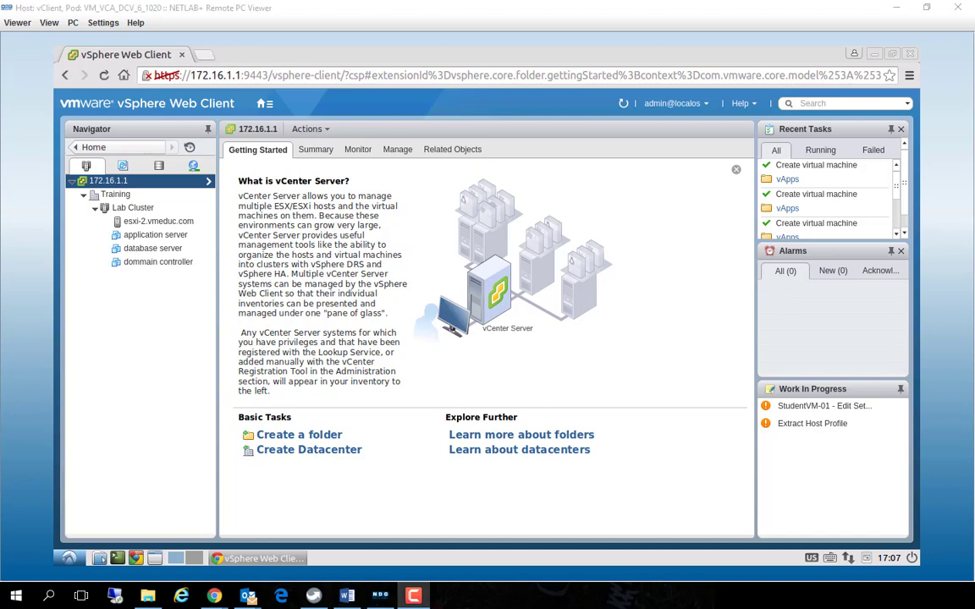
# Try to create a new vApp from the vApps folder with host esxi-2.vmeduc.com in Lab Cluster as its destination
pyautogui.click(123, 166)
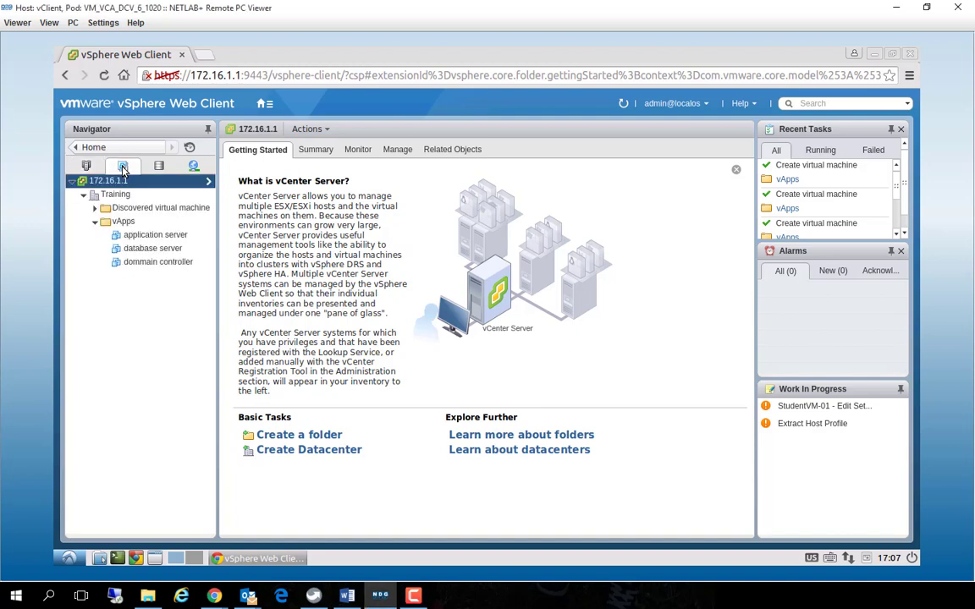
pyautogui.rightClick(123, 223)
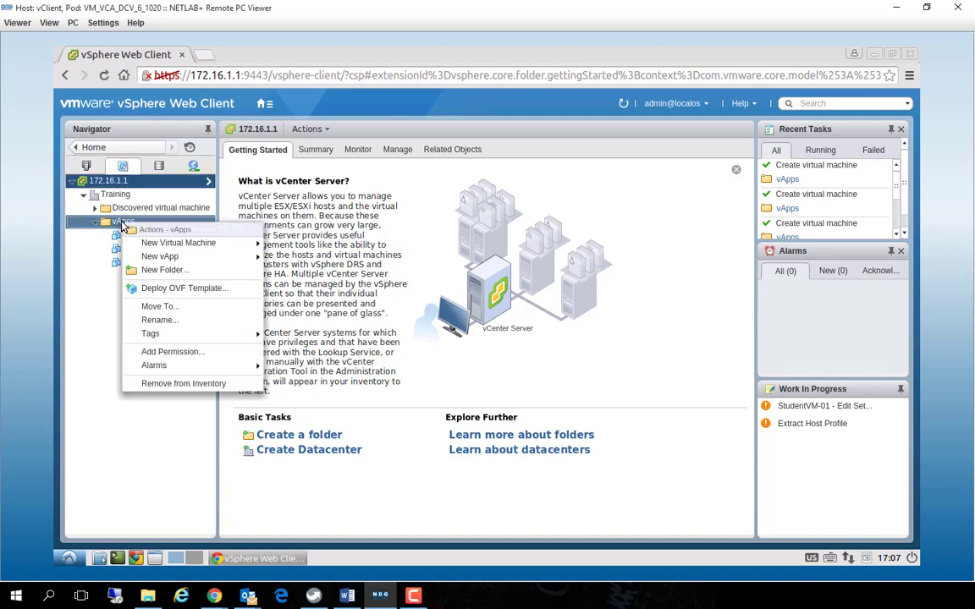
pyautogui.moveTo(152, 258)
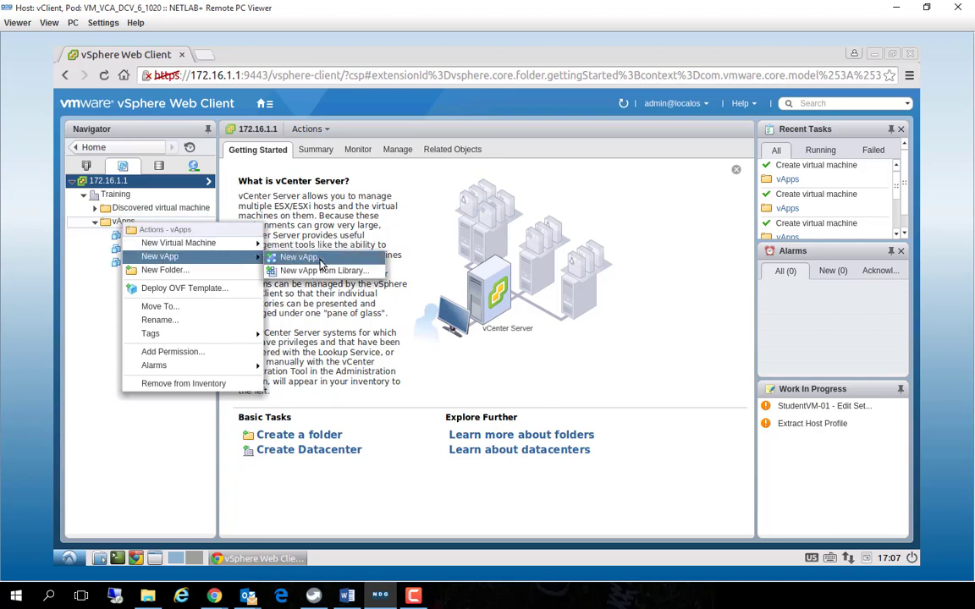
pyautogui.click(321, 259)
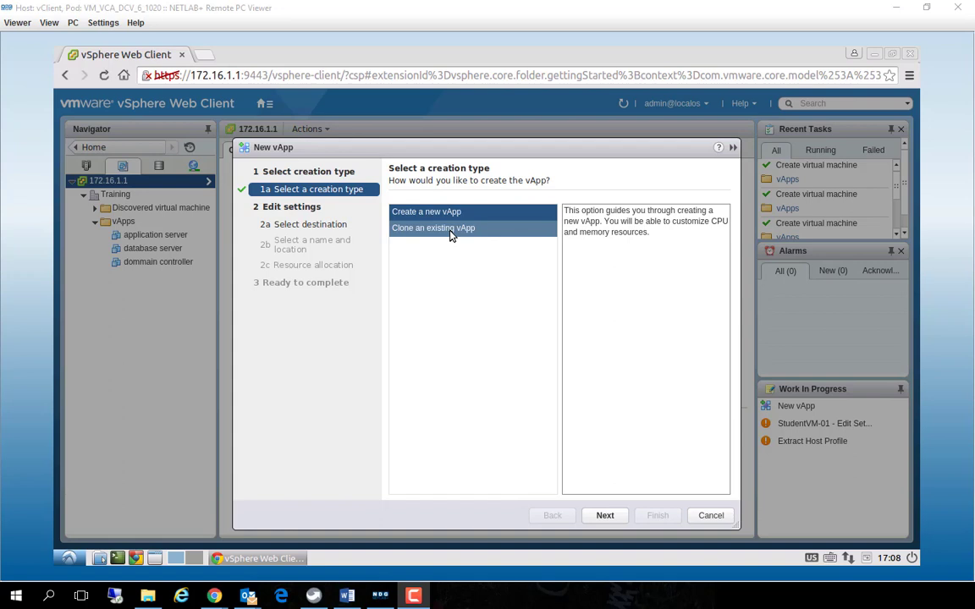
pyautogui.click(600, 516)
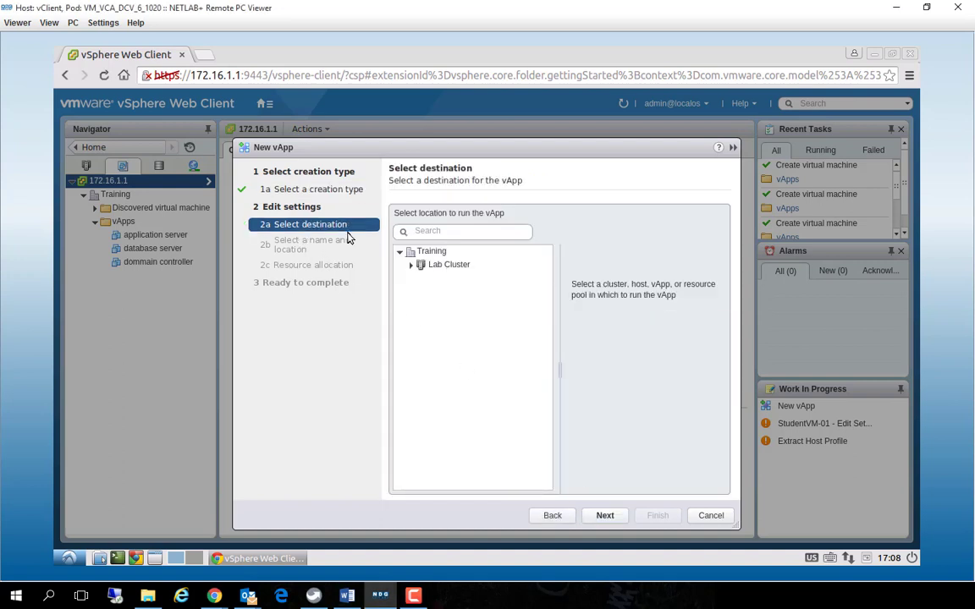
pyautogui.click(410, 265)
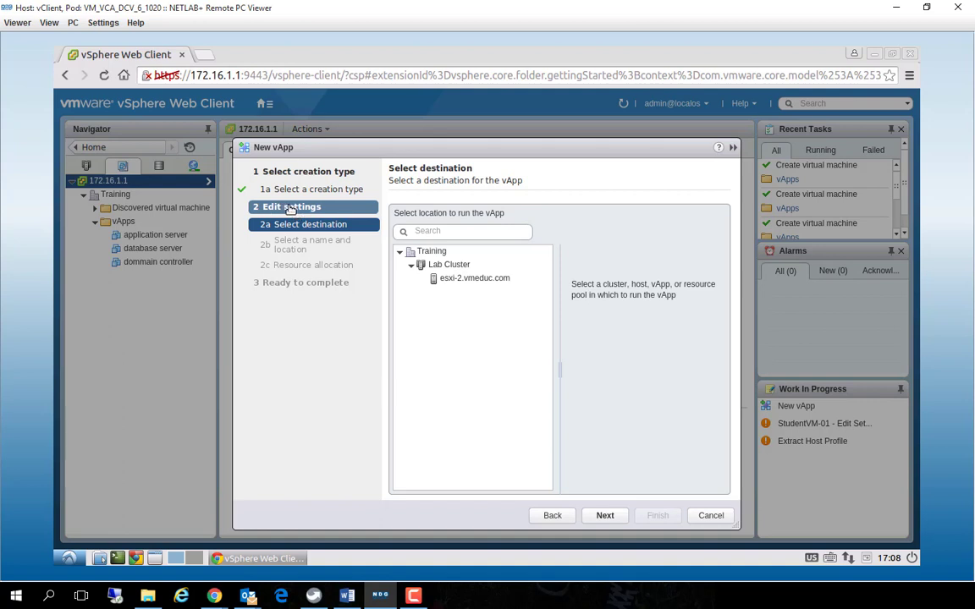
pyautogui.click(427, 265)
pyautogui.click(428, 279)
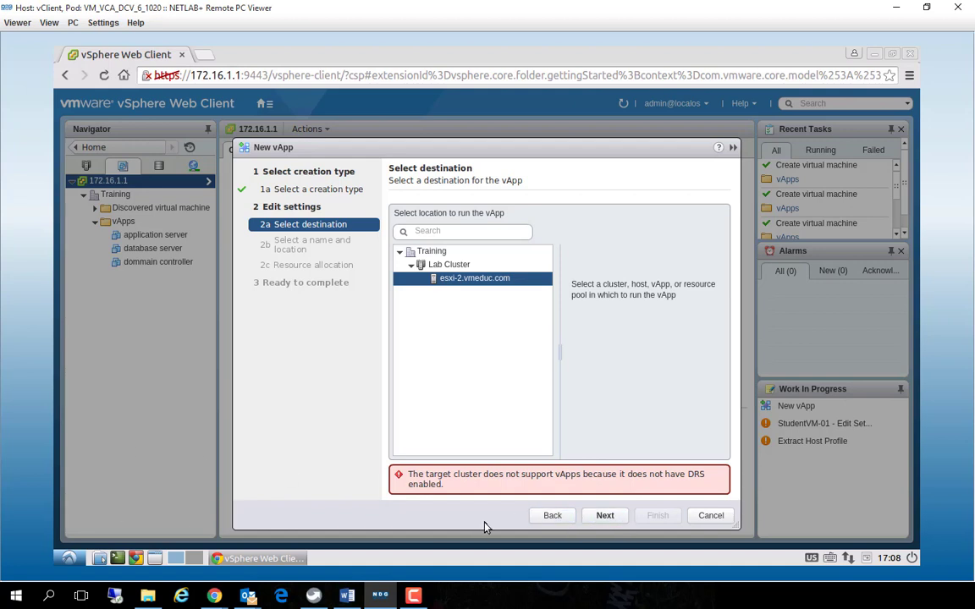
pyautogui.click(709, 517)
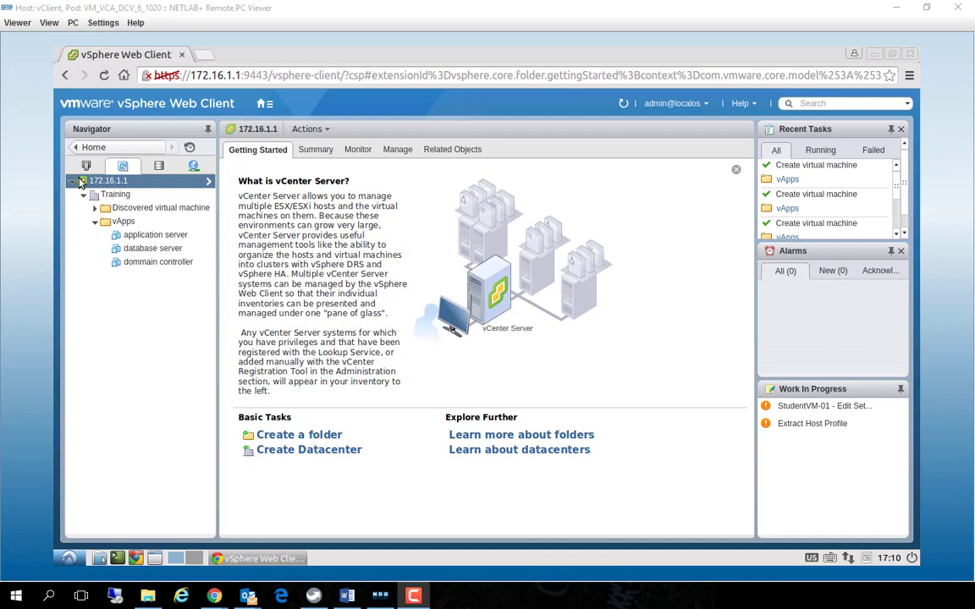
# Turn on vSphere DRS in the Lab Cluster settings, keeping DRS automation at Fully Automated and power management off
pyautogui.click(87, 166)
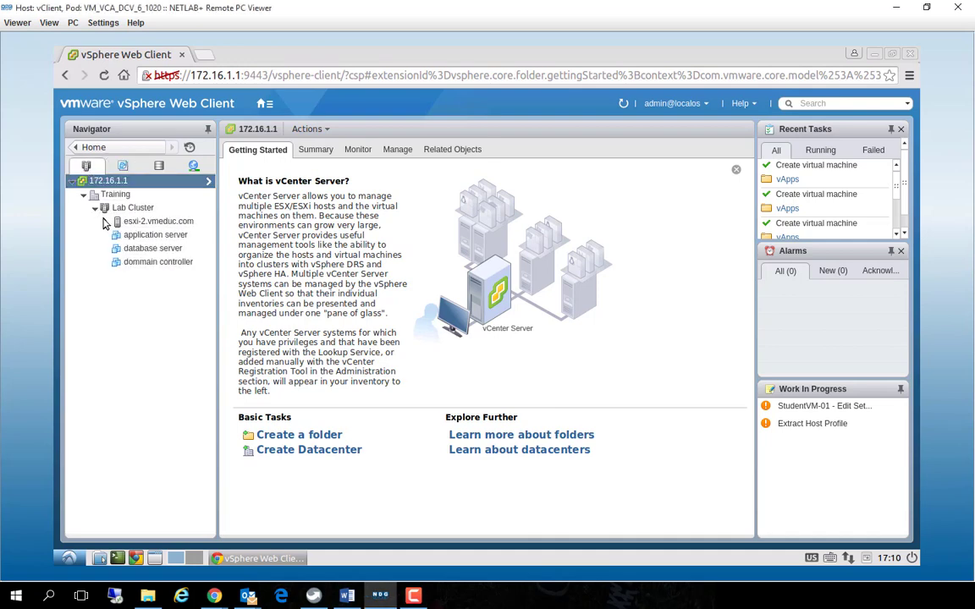
pyautogui.click(118, 208)
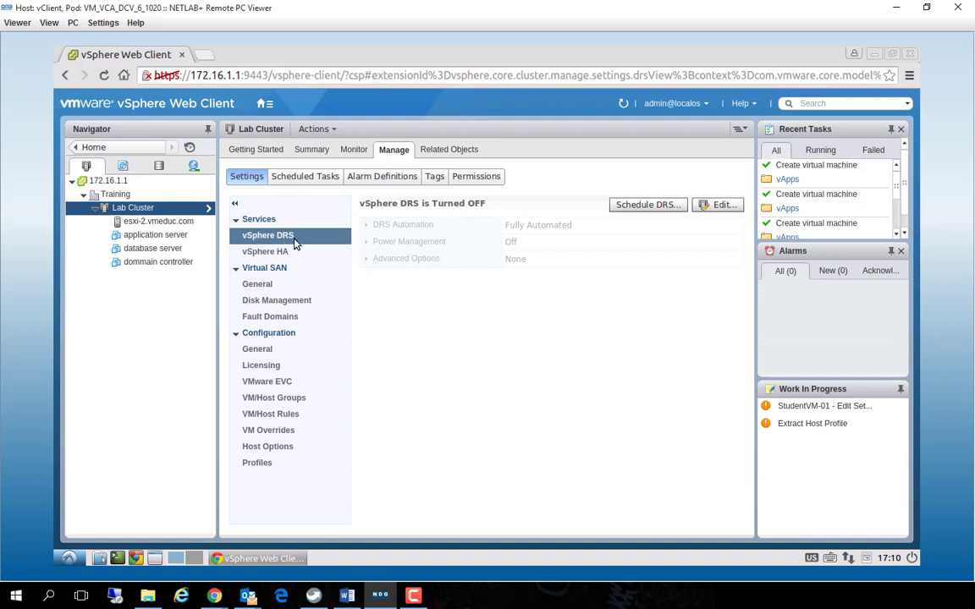
pyautogui.click(712, 207)
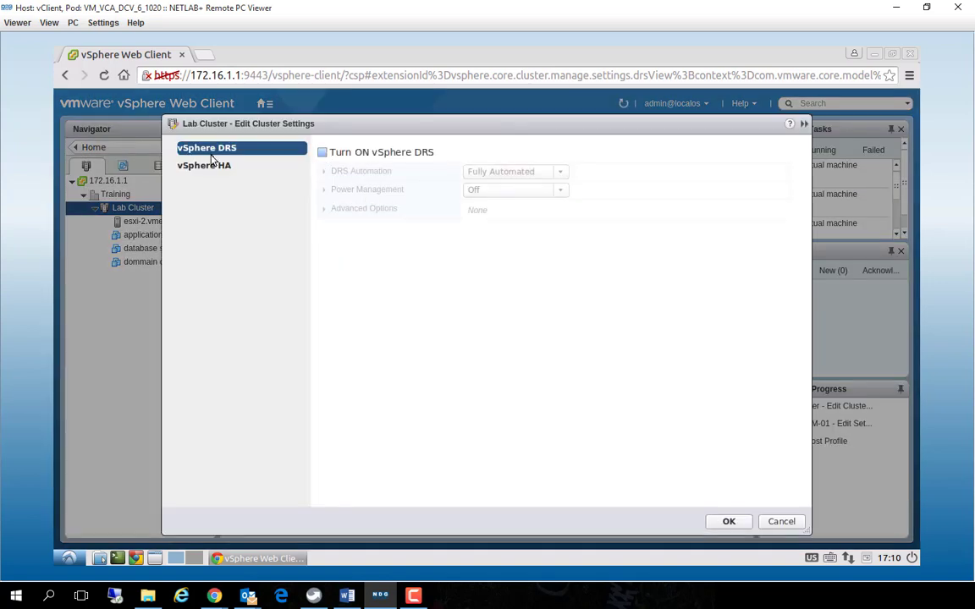
pyautogui.click(322, 153)
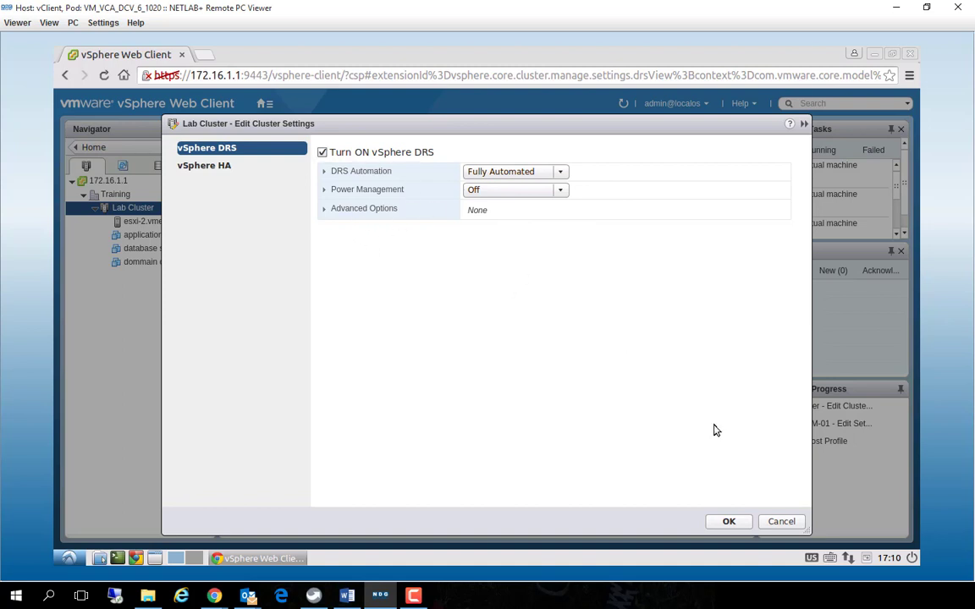
pyautogui.click(727, 522)
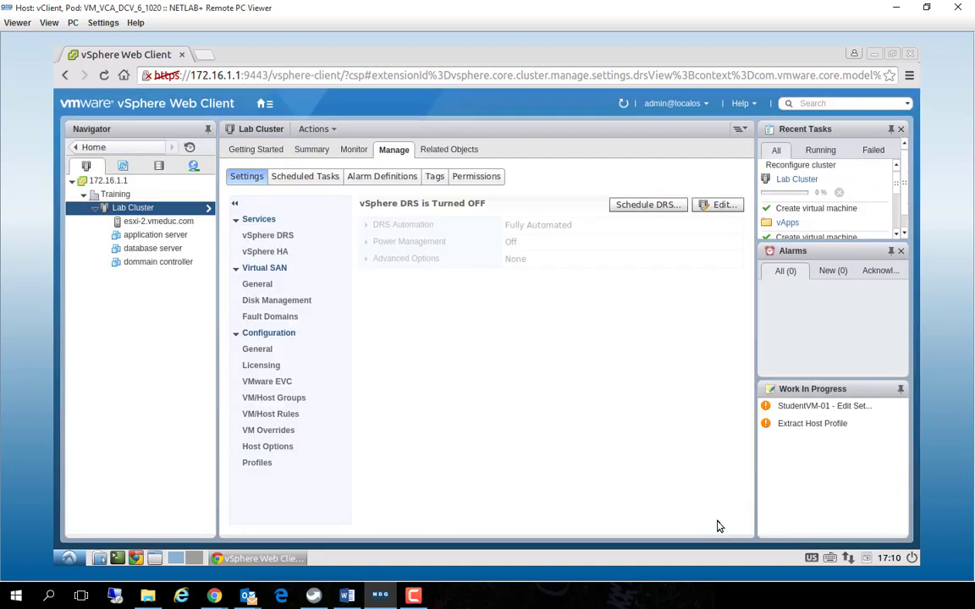
# Start the New vApp wizard on the vApps folder with the option to create a new vApp
pyautogui.click(122, 165)
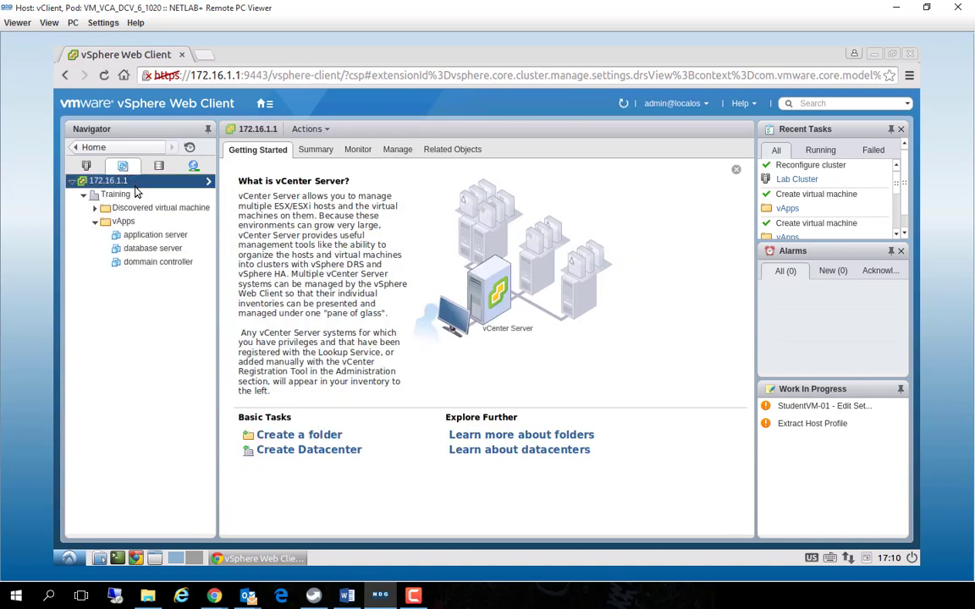
pyautogui.rightClick(121, 222)
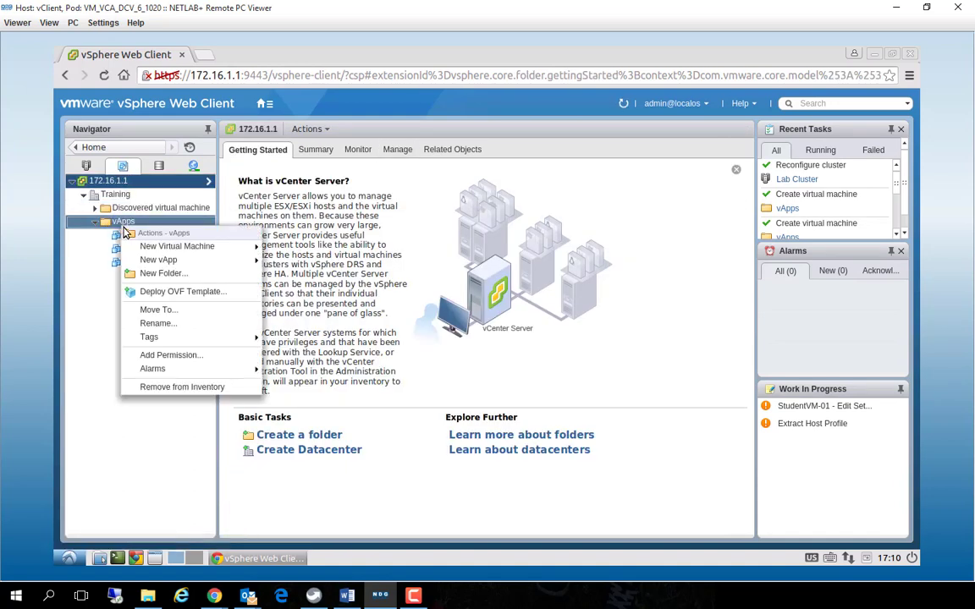
pyautogui.moveTo(169, 246)
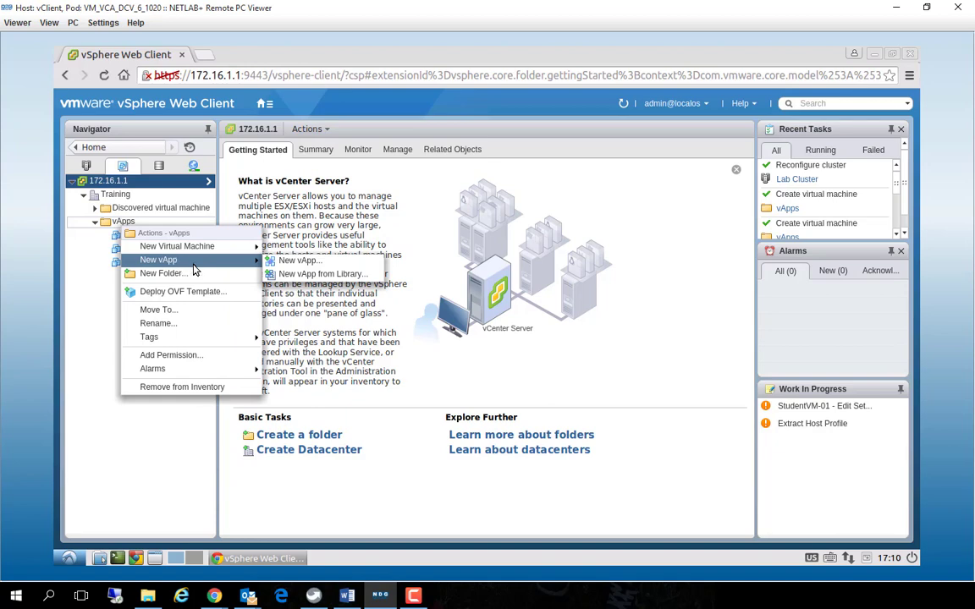
pyautogui.click(309, 261)
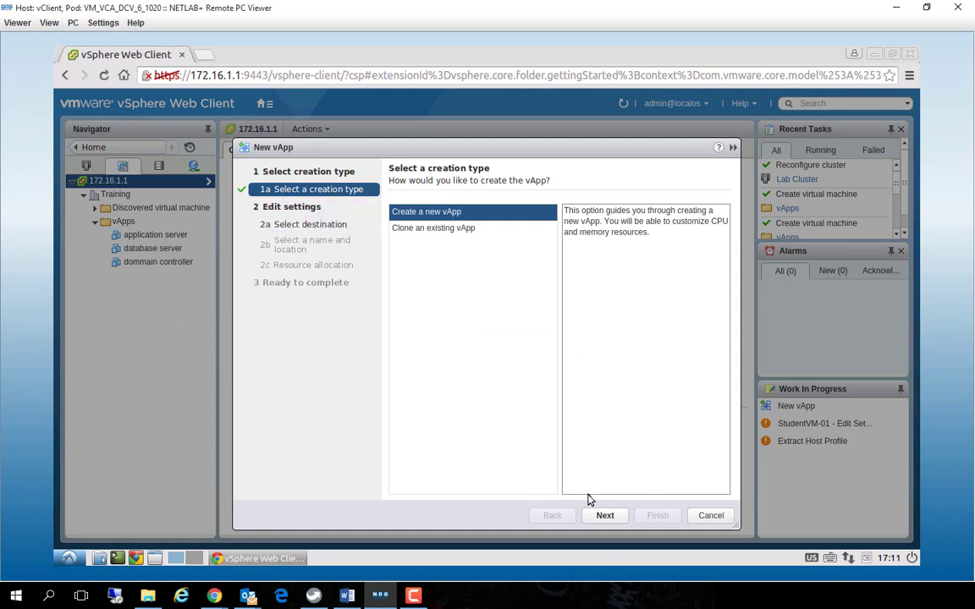
pyautogui.click(605, 516)
# Select host esxi-2.vmeduc.com in Lab Cluster as the destination and name the vApp vApp-05
pyautogui.click(446, 268)
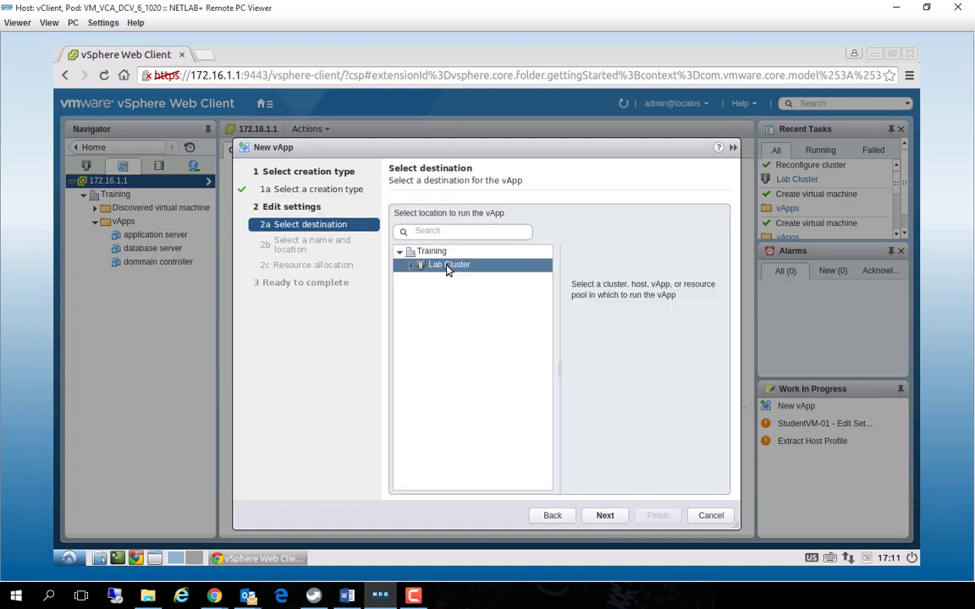
pyautogui.click(415, 267)
pyautogui.click(431, 278)
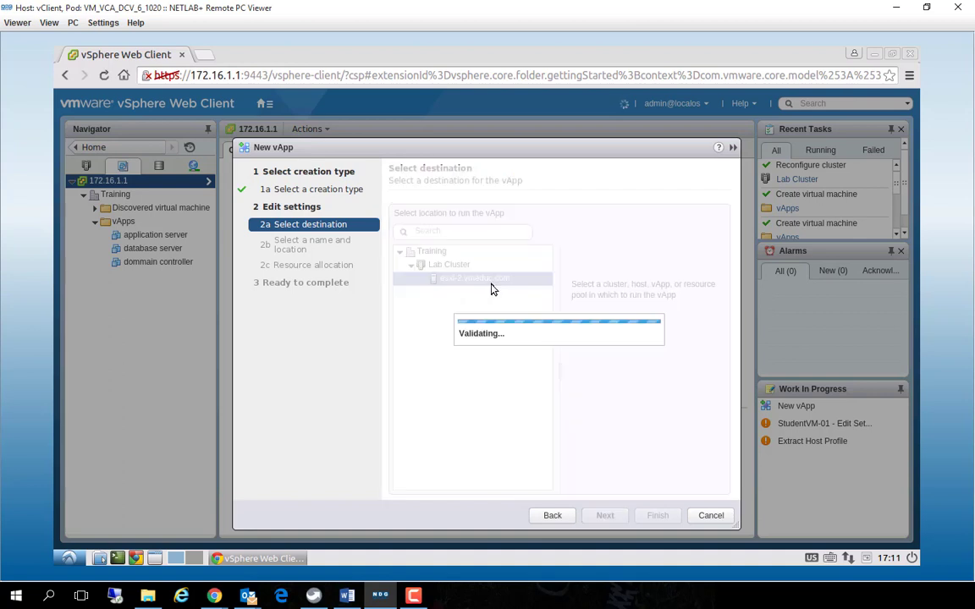
pyautogui.click(606, 515)
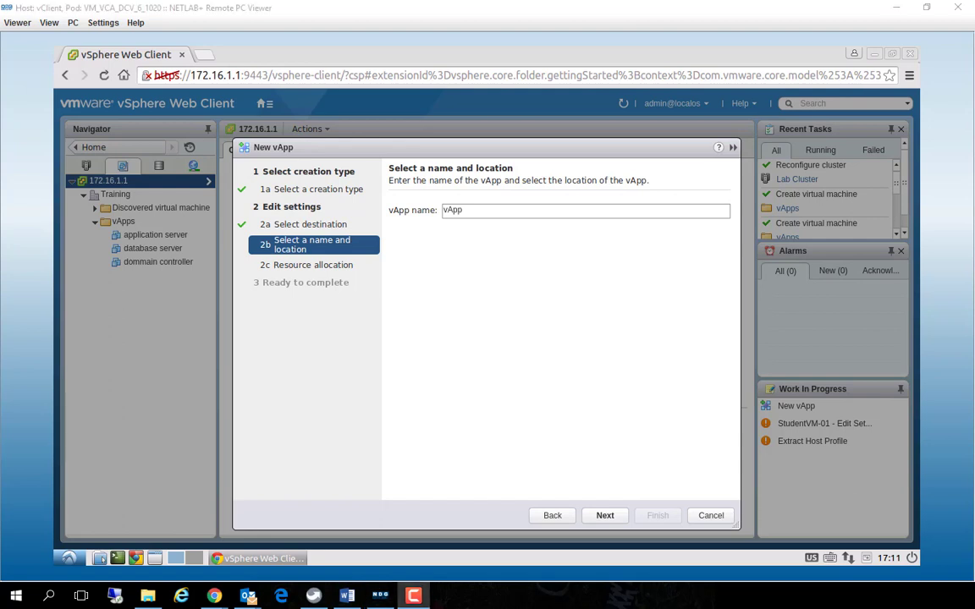
pyautogui.click(481, 210)
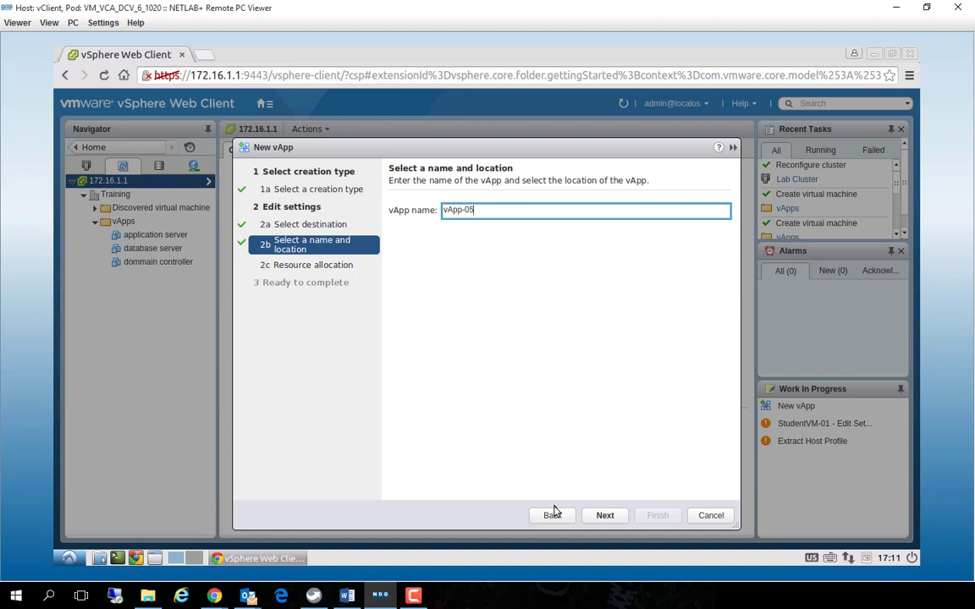
pyautogui.click(602, 521)
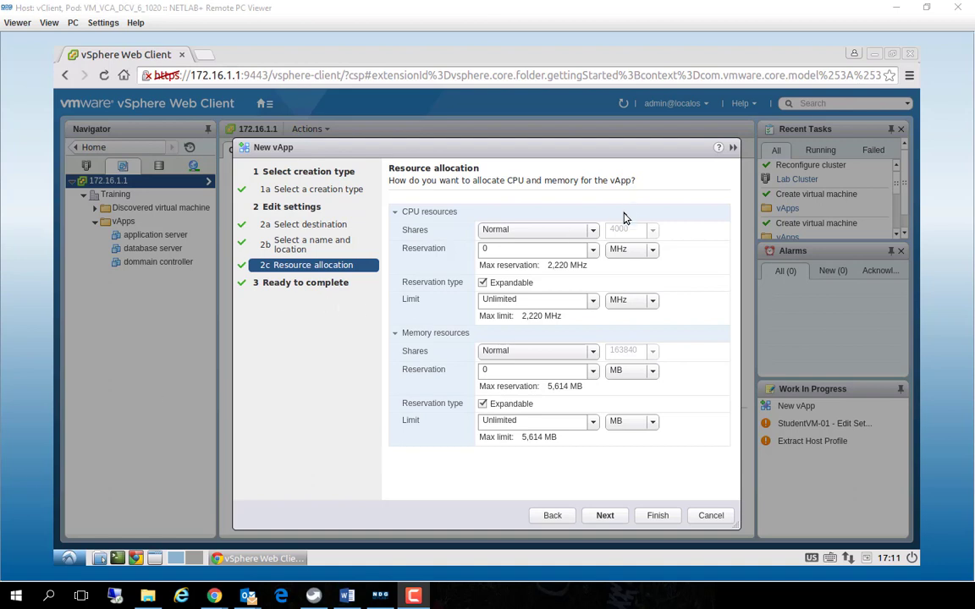
# Check the CPU and memory allocation options and keep Normal shares, 0 reservation, expandable reservations and Unlimited limits for the vApp
pyautogui.click(591, 229)
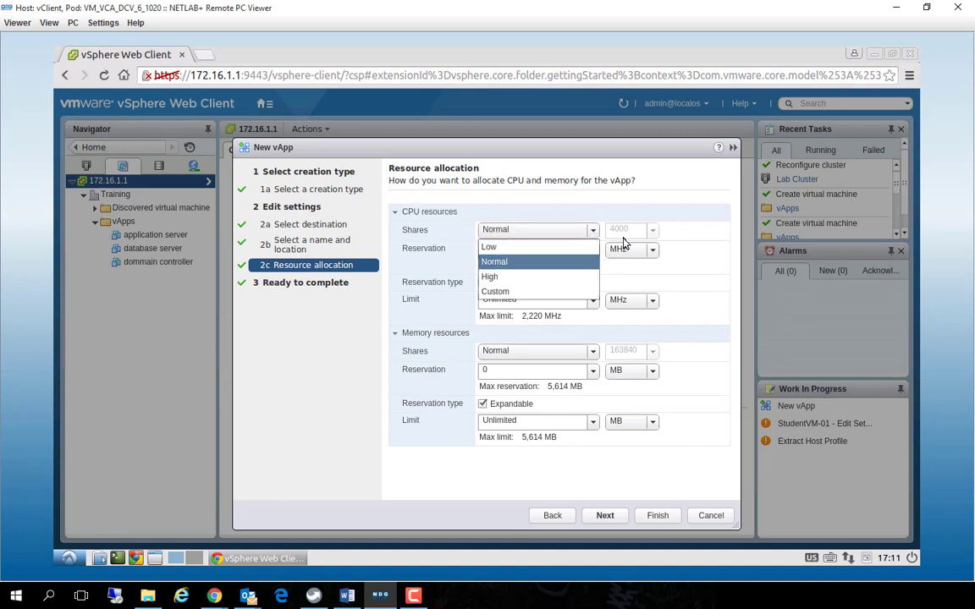
pyautogui.click(697, 252)
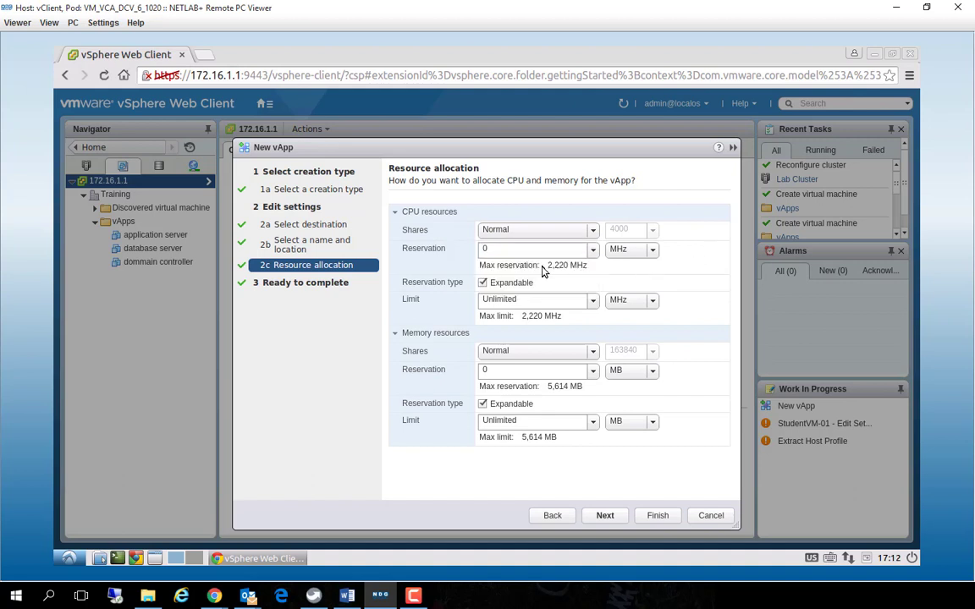
pyautogui.click(593, 252)
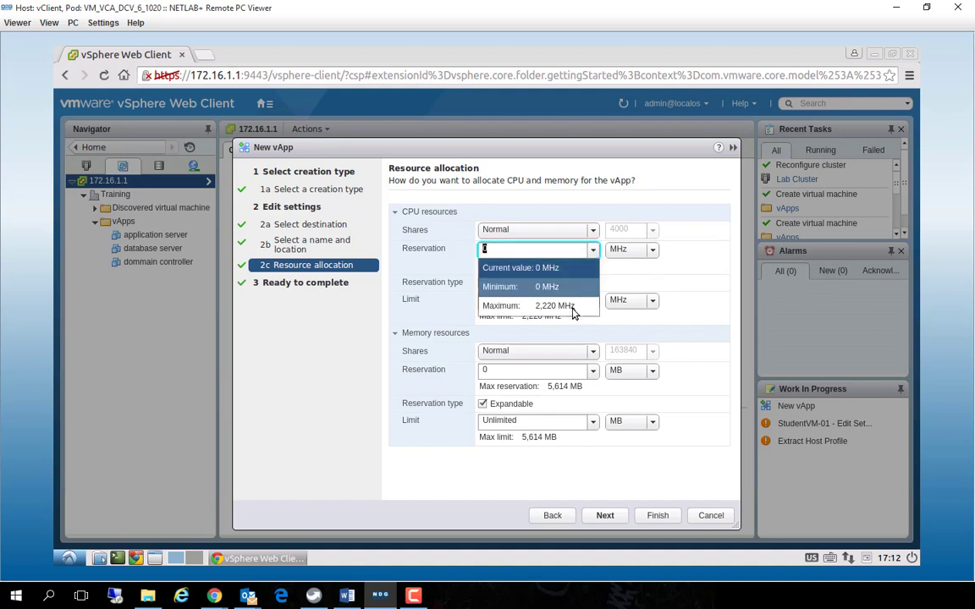
pyautogui.click(686, 259)
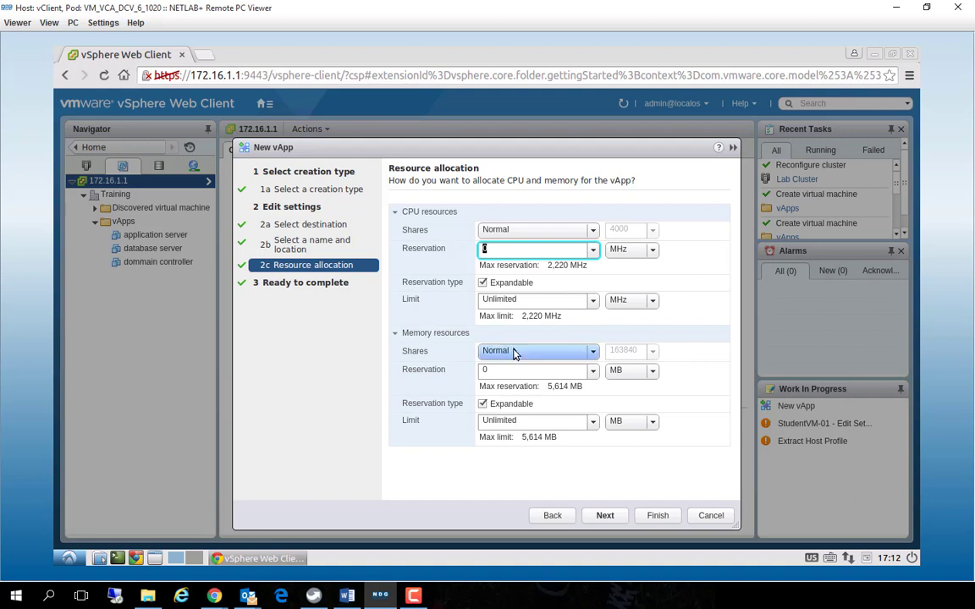
pyautogui.click(592, 352)
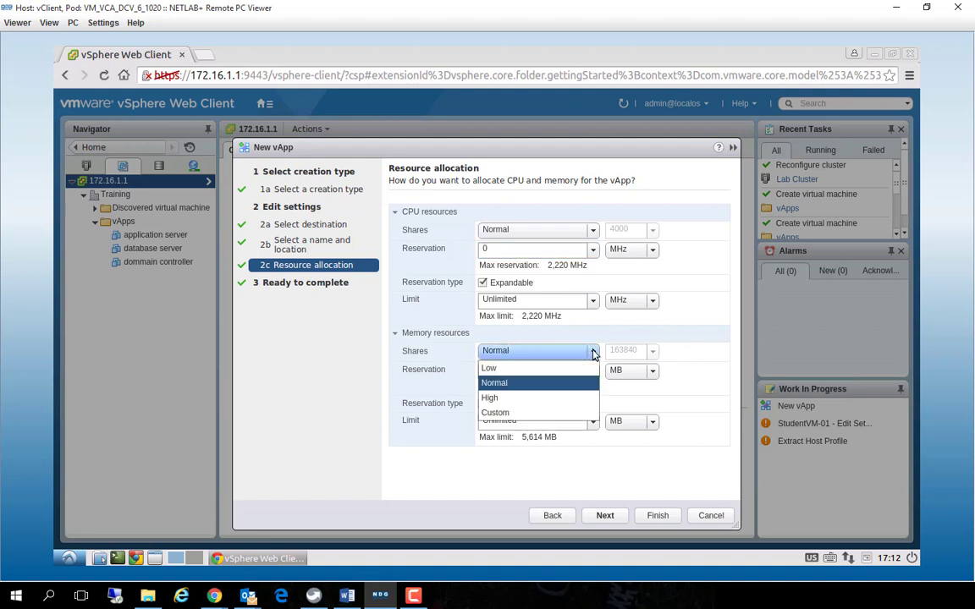
pyautogui.click(346, 362)
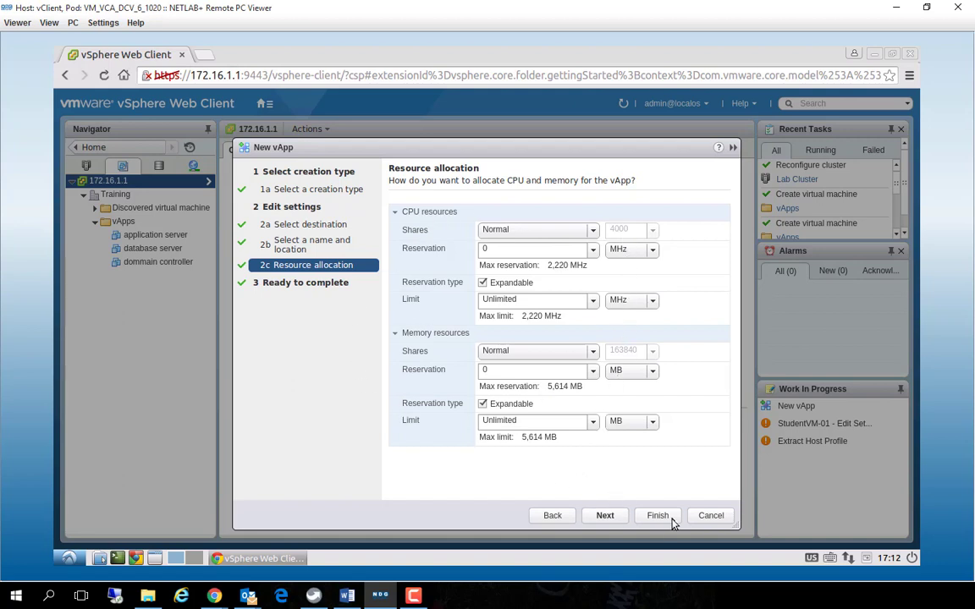
pyautogui.click(605, 517)
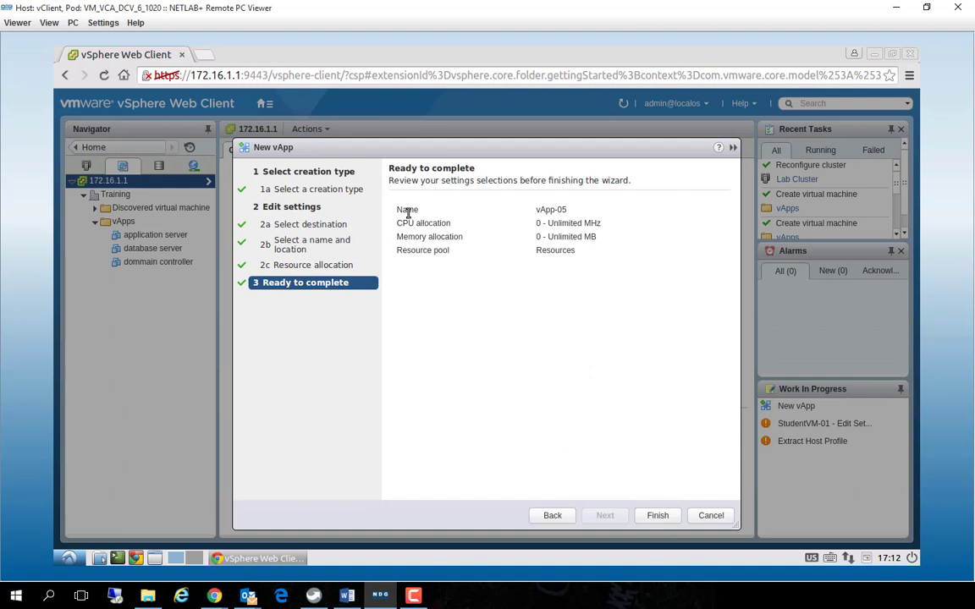
# Review the name, CPU and memory allocation and resource pool of vApp-05, and finish creating the vApp
pyautogui.moveTo(403, 212); pyautogui.dragTo(575, 224)
pyautogui.doubleClick(557, 251)
pyautogui.moveTo(398, 249); pyautogui.dragTo(467, 255)
pyautogui.press('F10')
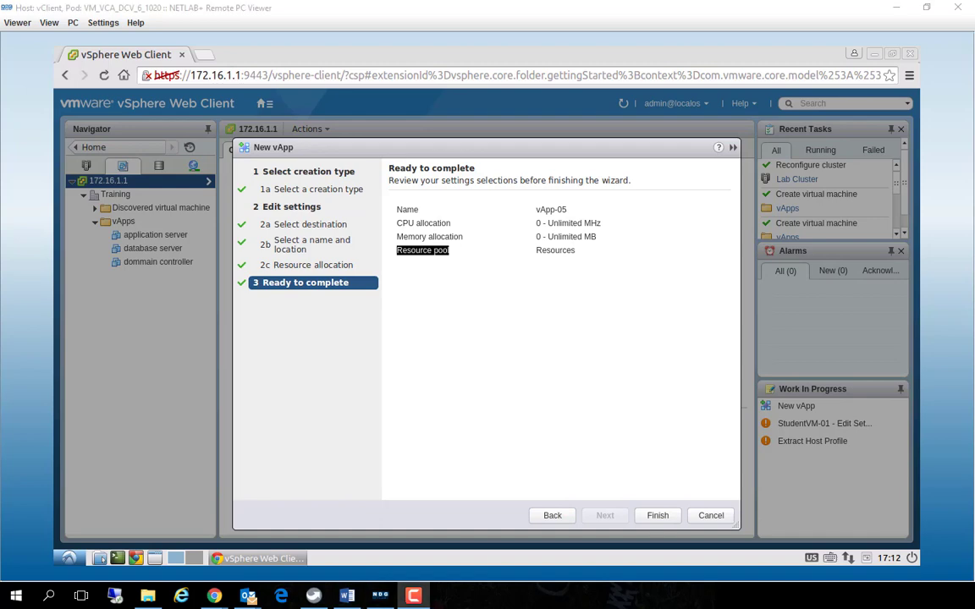
pyautogui.click(655, 516)
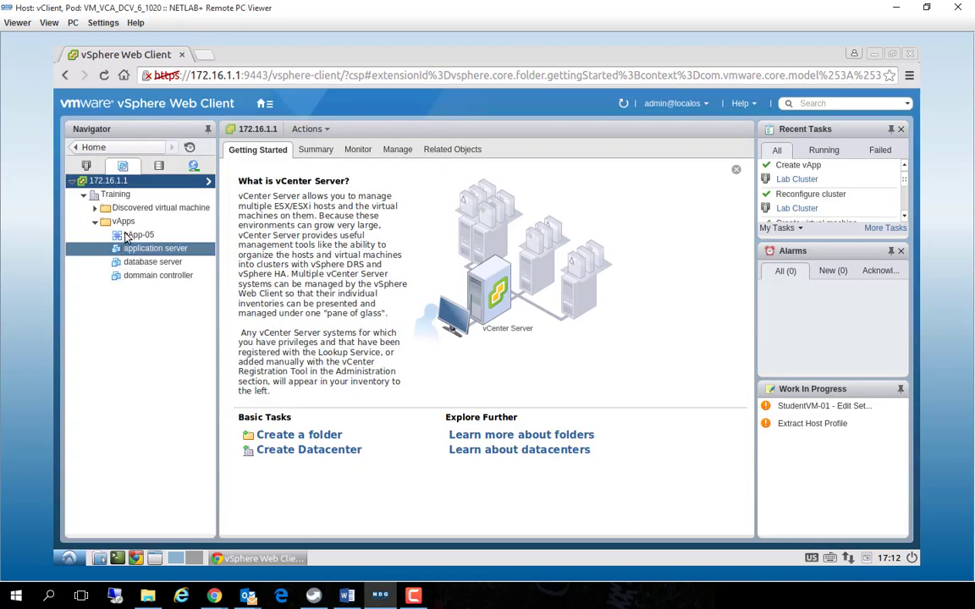
# Examine the available actions, summary, monitored issues, alarm definitions and related objects of vApp-05
pyautogui.click(133, 235)
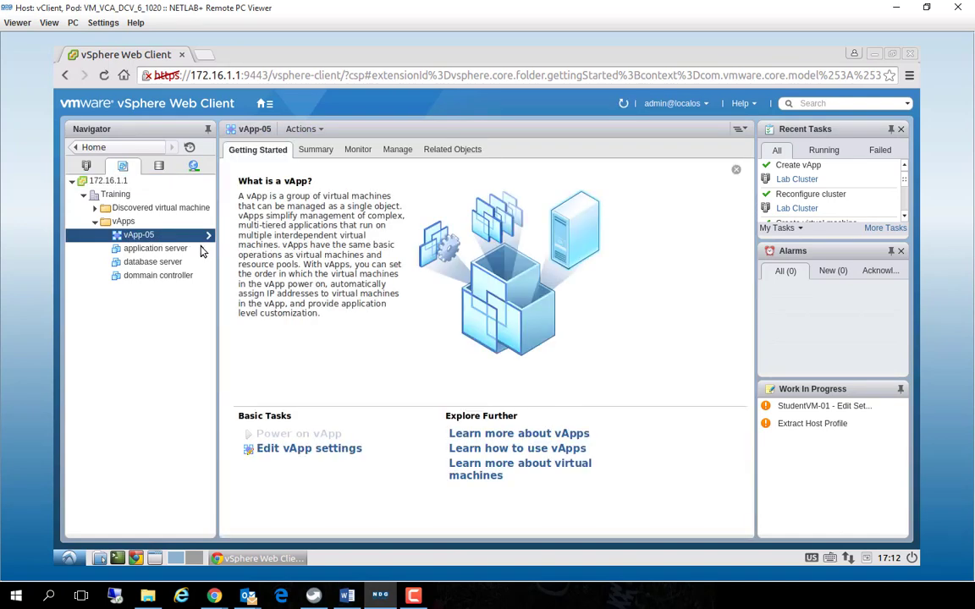
pyautogui.rightClick(160, 238)
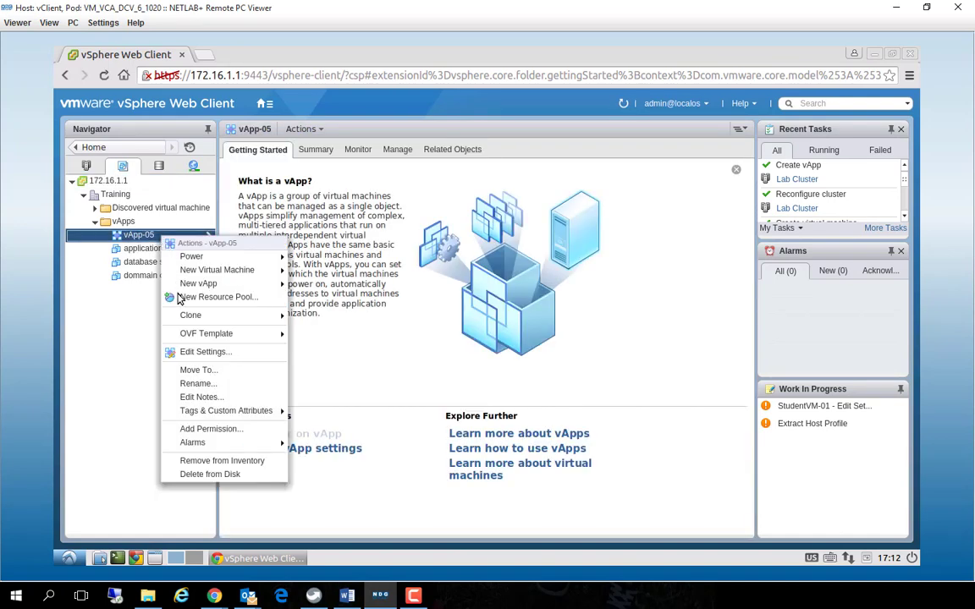
pyautogui.click(334, 342)
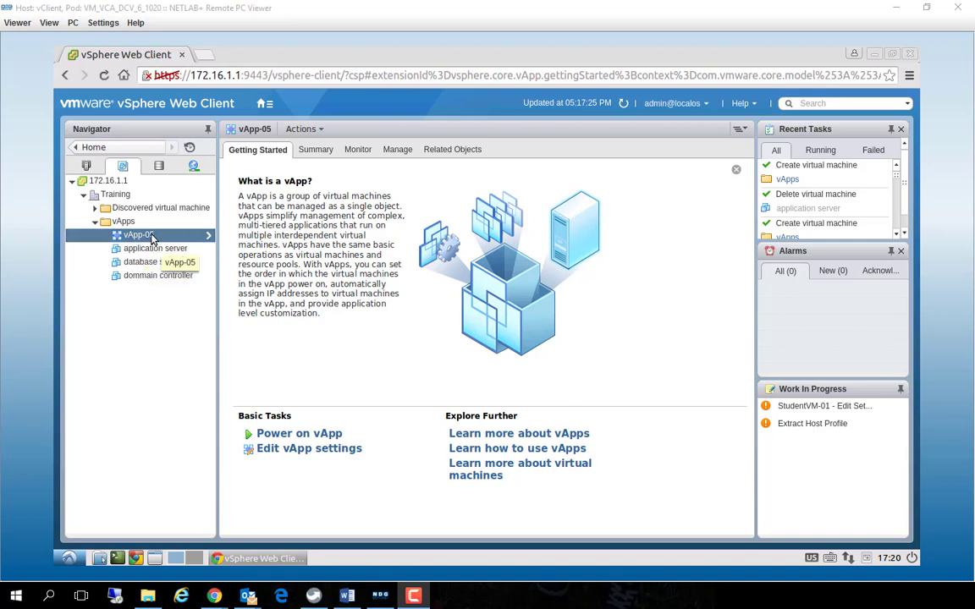
pyautogui.click(318, 152)
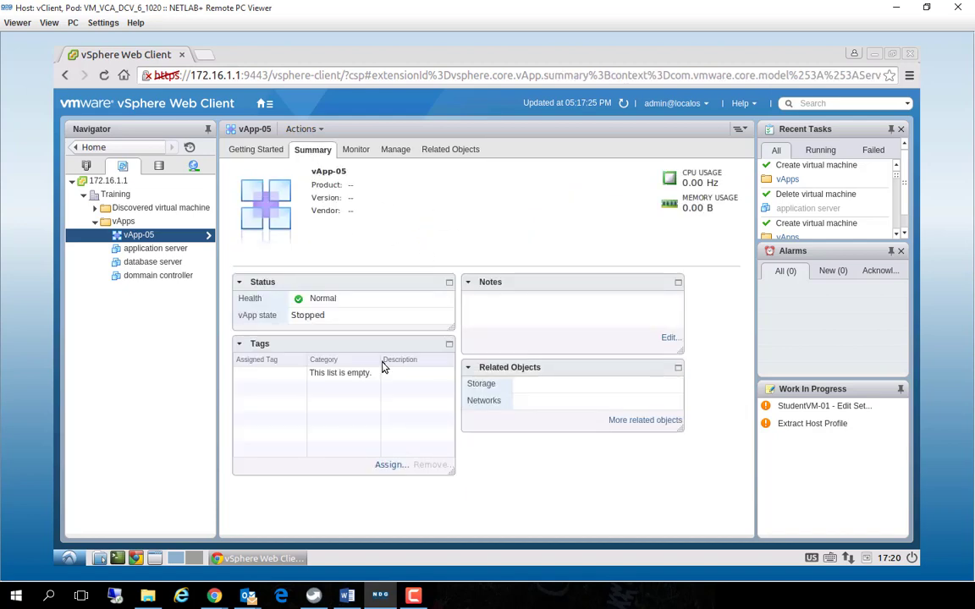
pyautogui.click(354, 150)
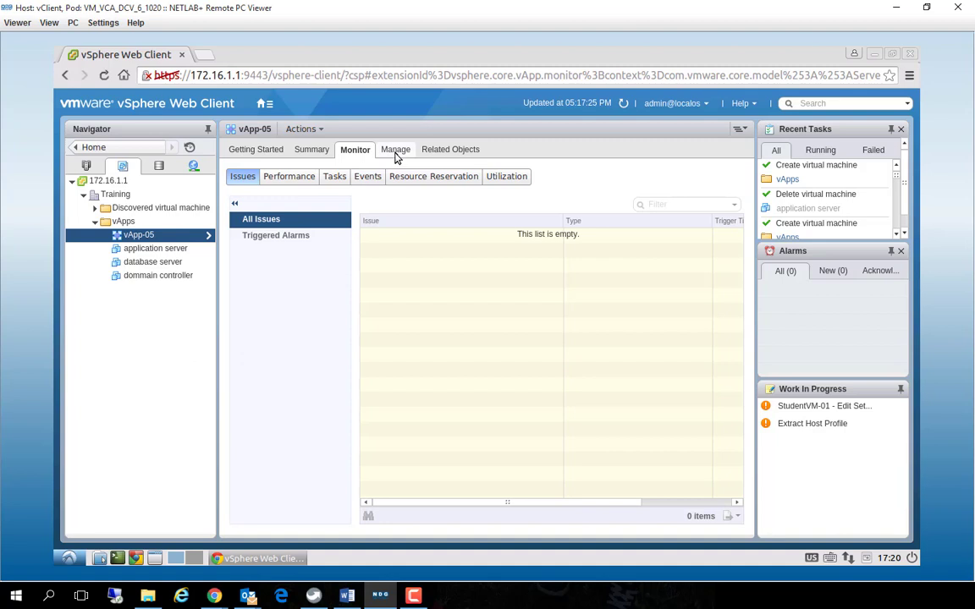
pyautogui.click(395, 151)
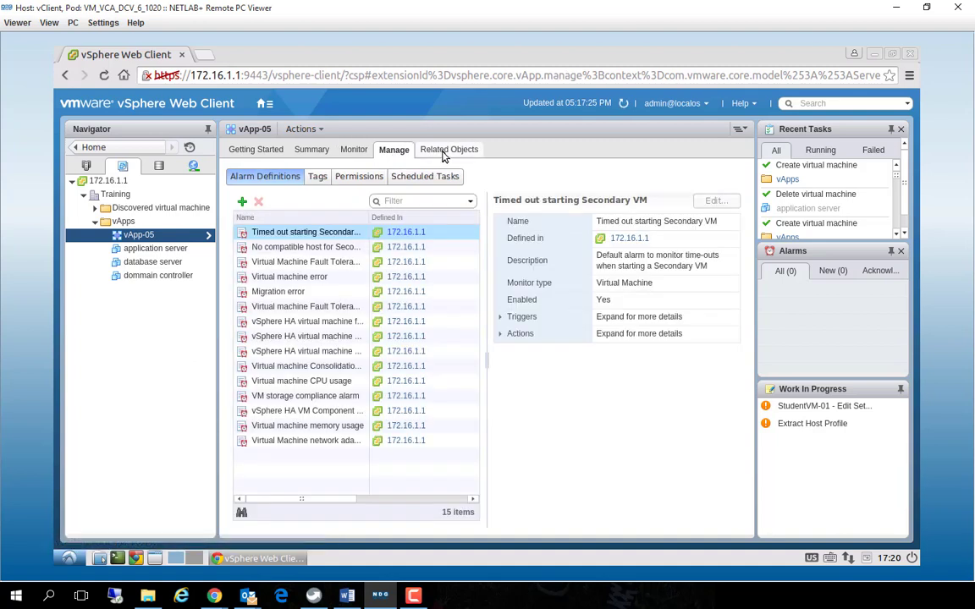
pyautogui.click(442, 153)
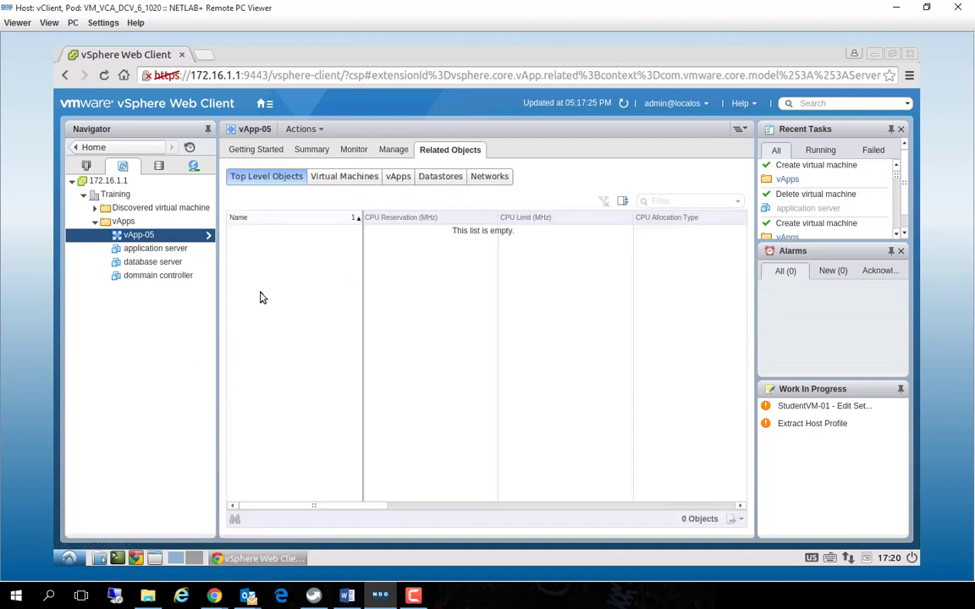
# Move the application server, database server and dommain controller virtual machines from the vApps folder into vApp-05
pyautogui.click(154, 251)
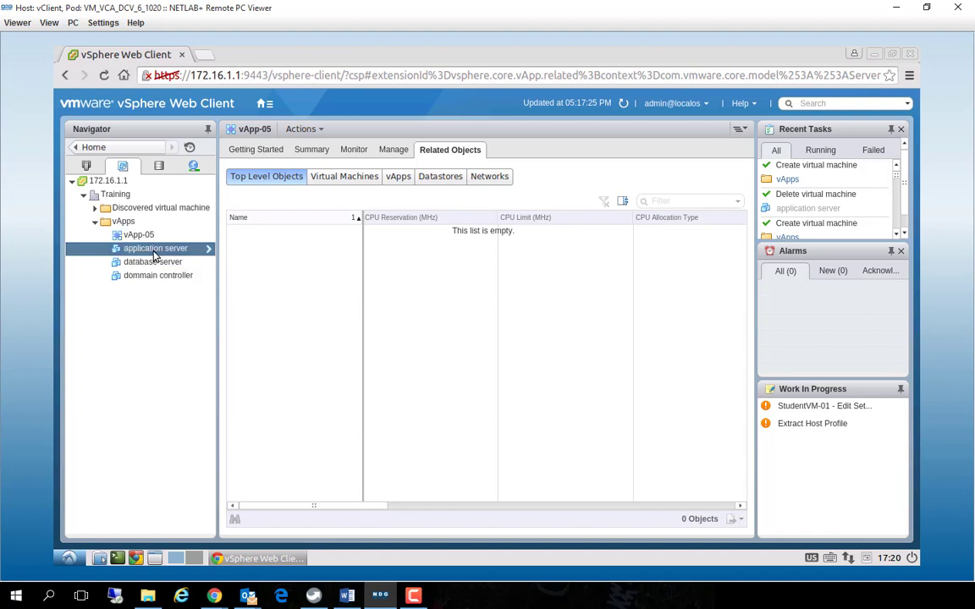
pyautogui.moveTo(154, 242)
pyautogui.mouseDown()
pyautogui.moveTo(124, 246)
pyautogui.moveTo(137, 237)
pyautogui.moveTo(140, 246)
pyautogui.moveTo(136, 238)
pyautogui.mouseUp()
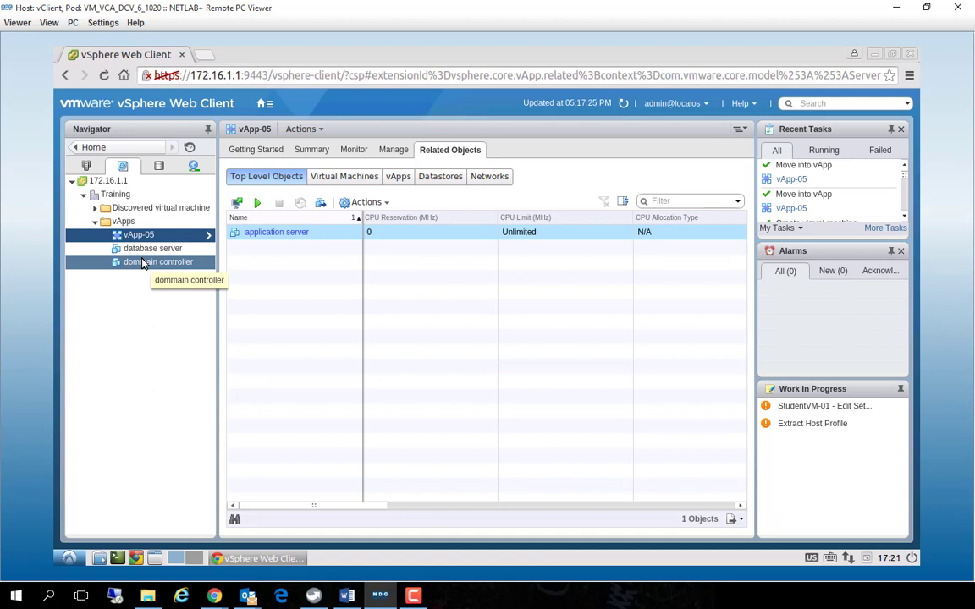
pyautogui.moveTo(142, 264); pyautogui.dragTo(133, 234)
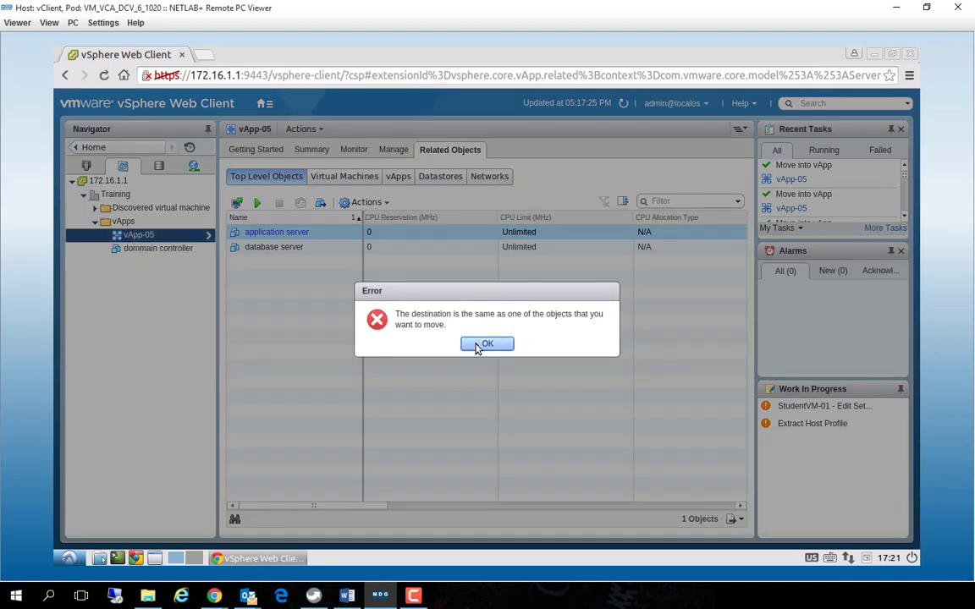
pyautogui.press('Return')
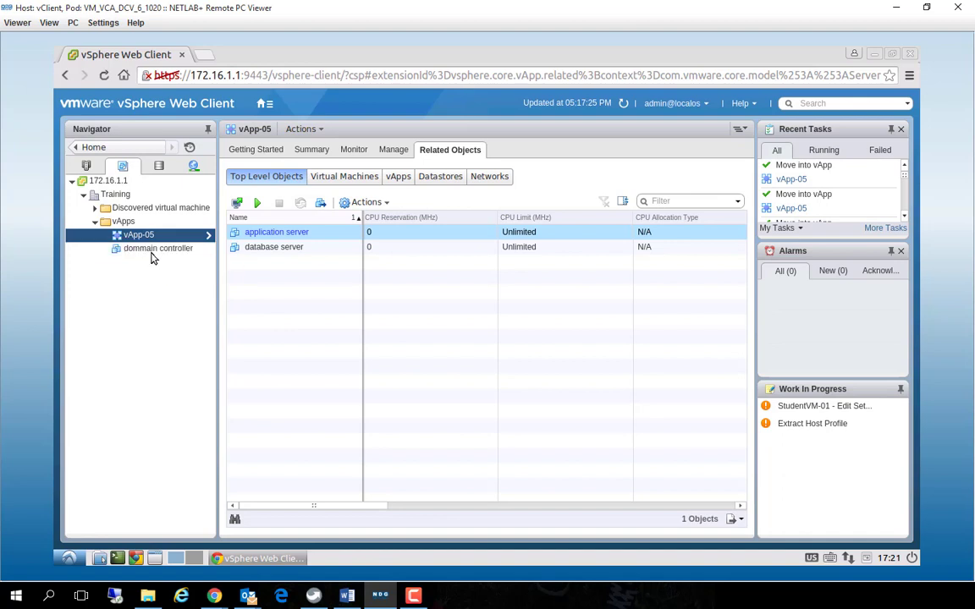
# Compare the virtual machines, top level objects and datastores related to vApp-05 to check which machines it contains
pyautogui.click(325, 178)
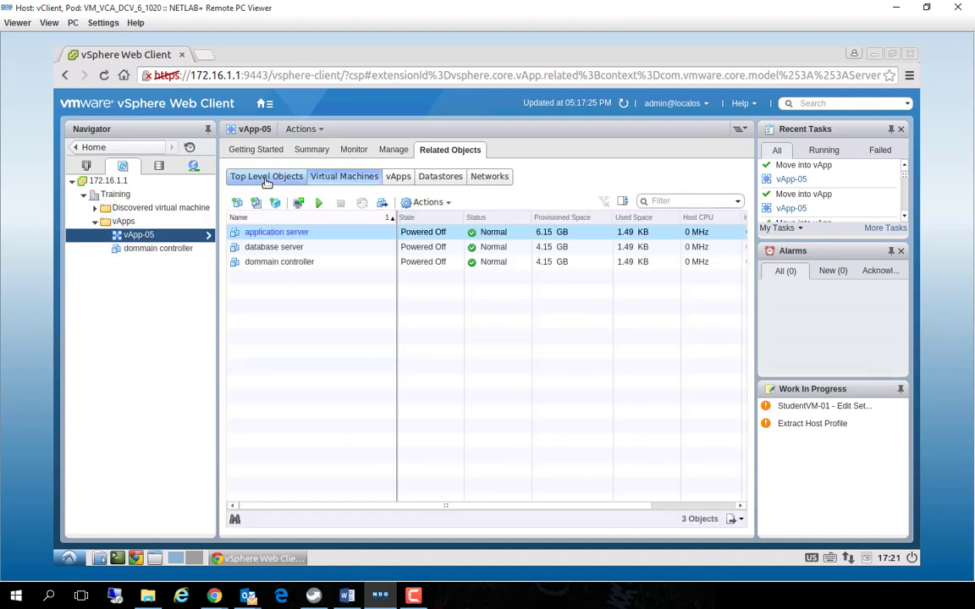
pyautogui.click(266, 178)
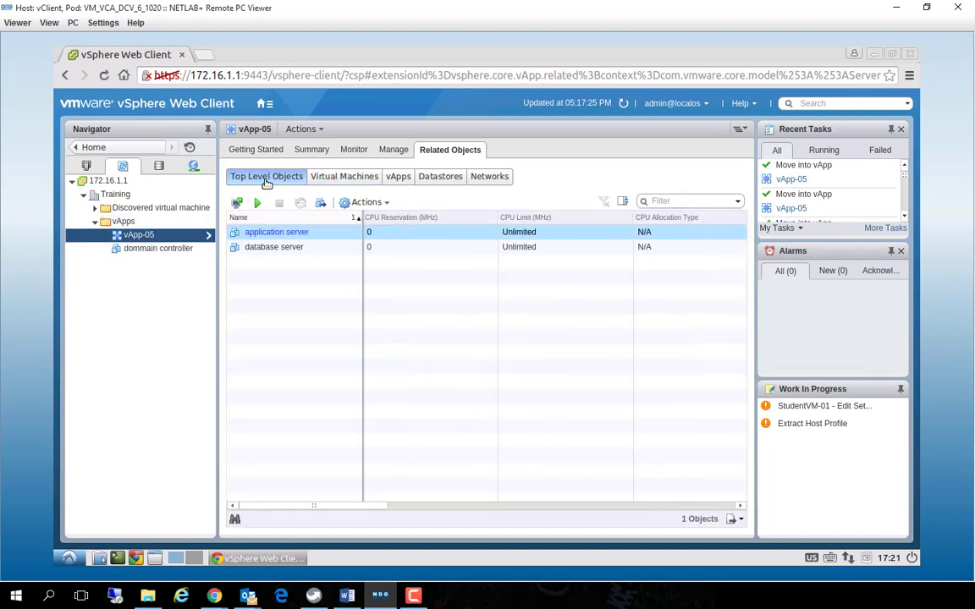
pyautogui.click(322, 178)
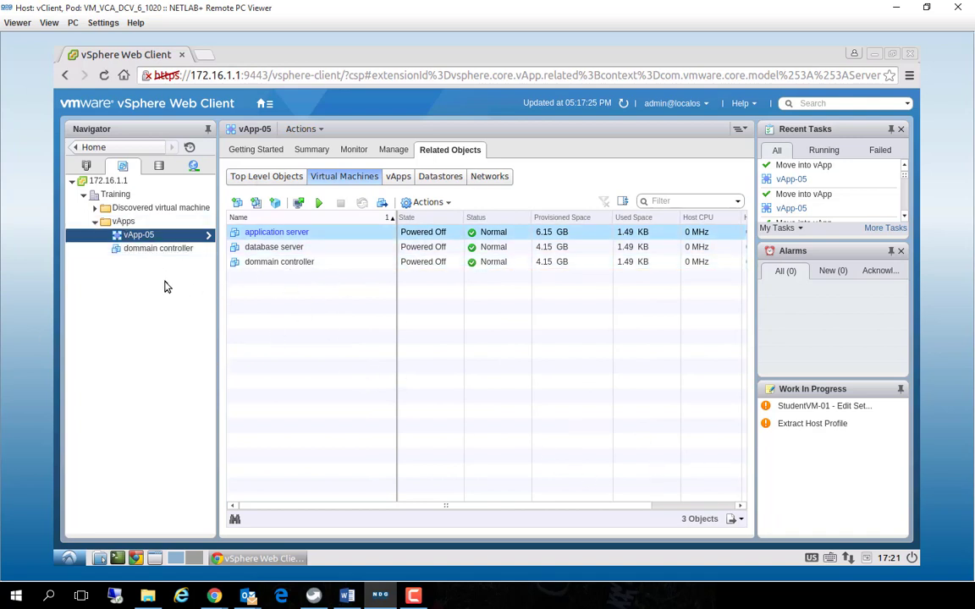
pyautogui.click(428, 178)
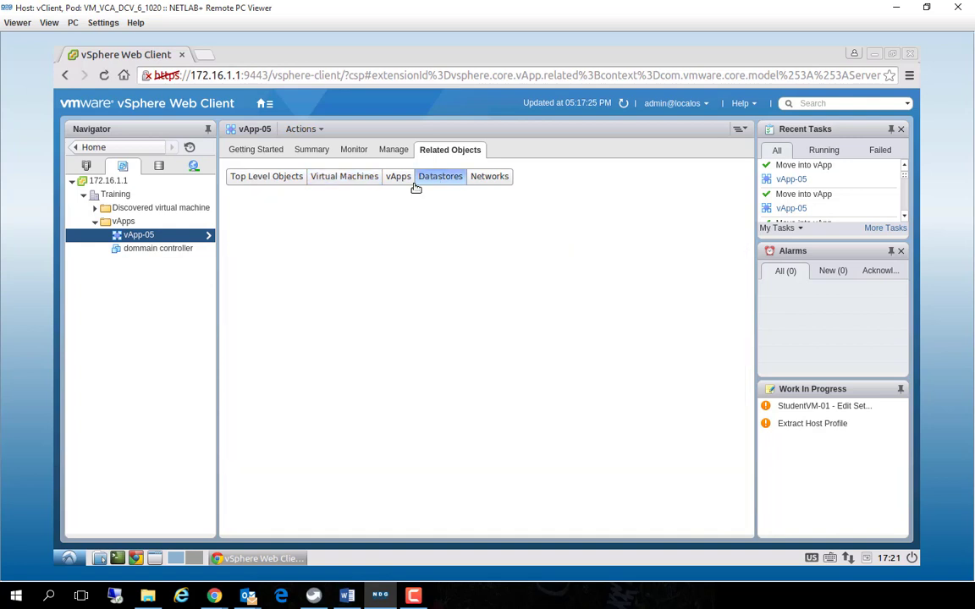
pyautogui.click(266, 178)
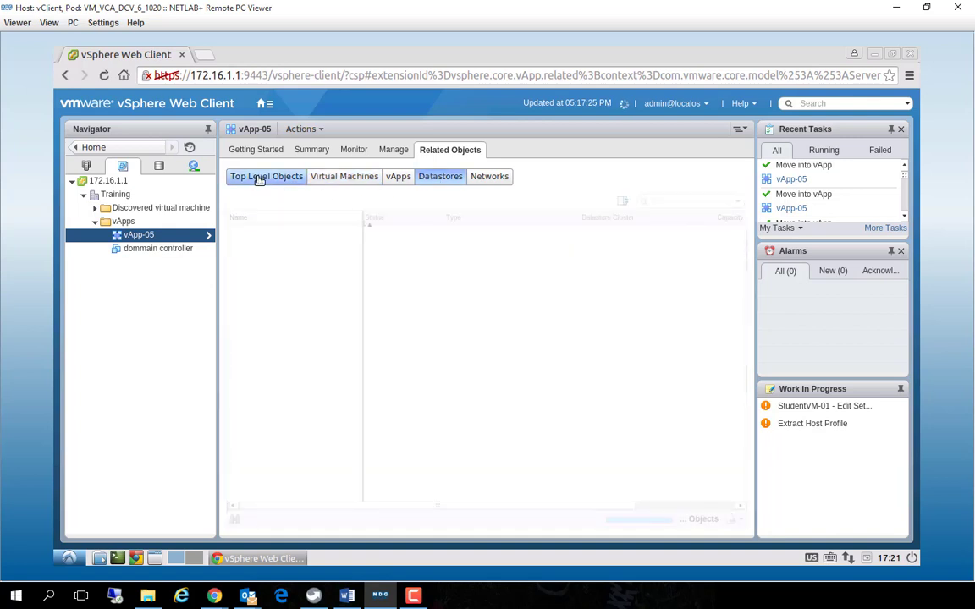
pyautogui.click(325, 177)
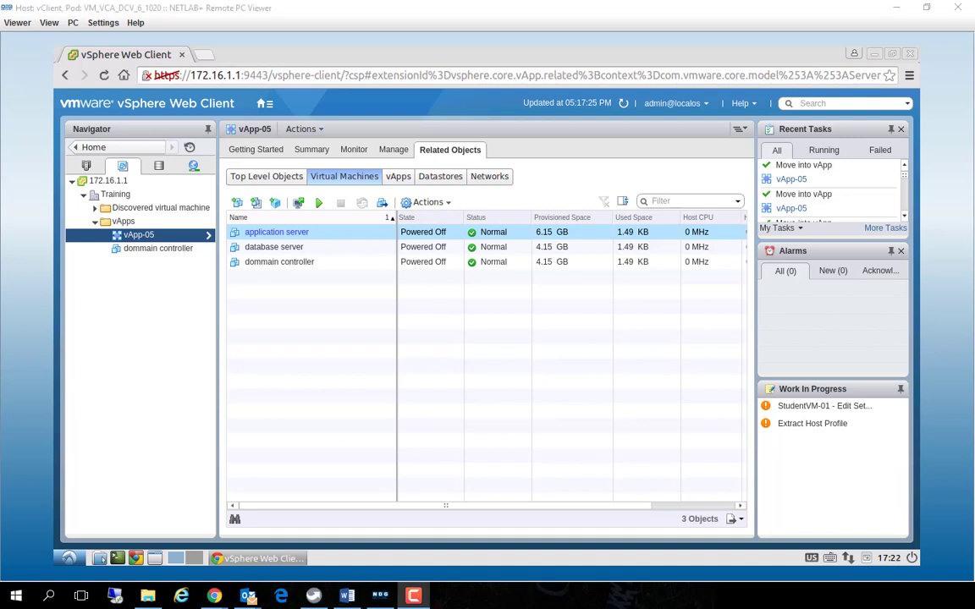
# Start cloning vApp-05 as an existing vApp, with host esxi-2.vmeduc.com in Lab Cluster as the destination
pyautogui.rightClick(134, 237)
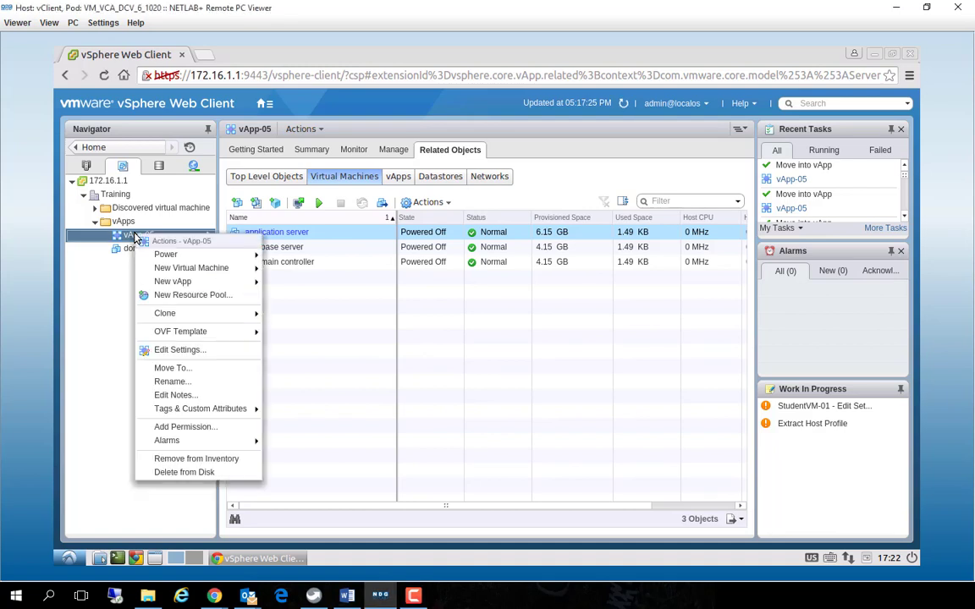
pyautogui.moveTo(179, 316)
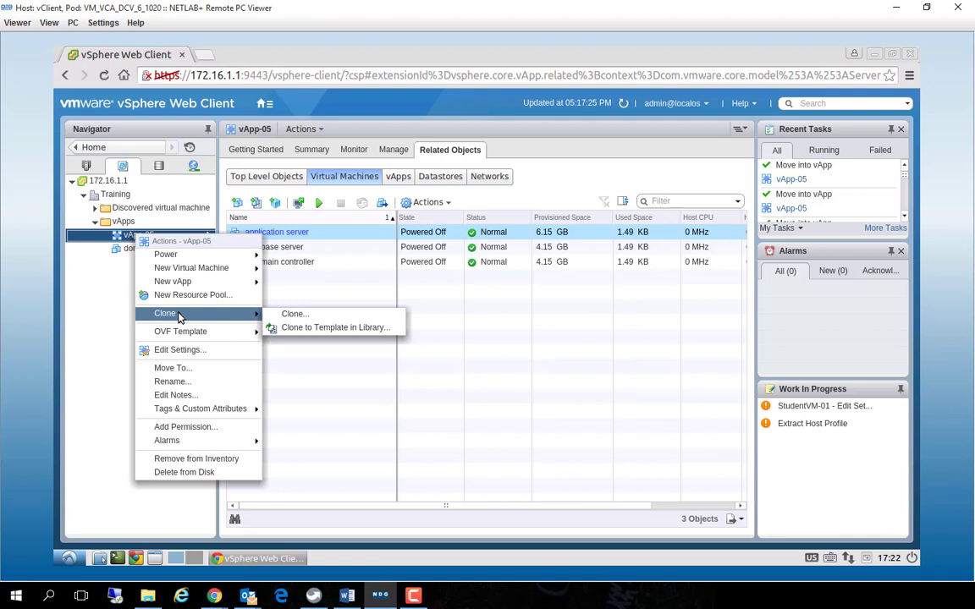
pyautogui.click(296, 315)
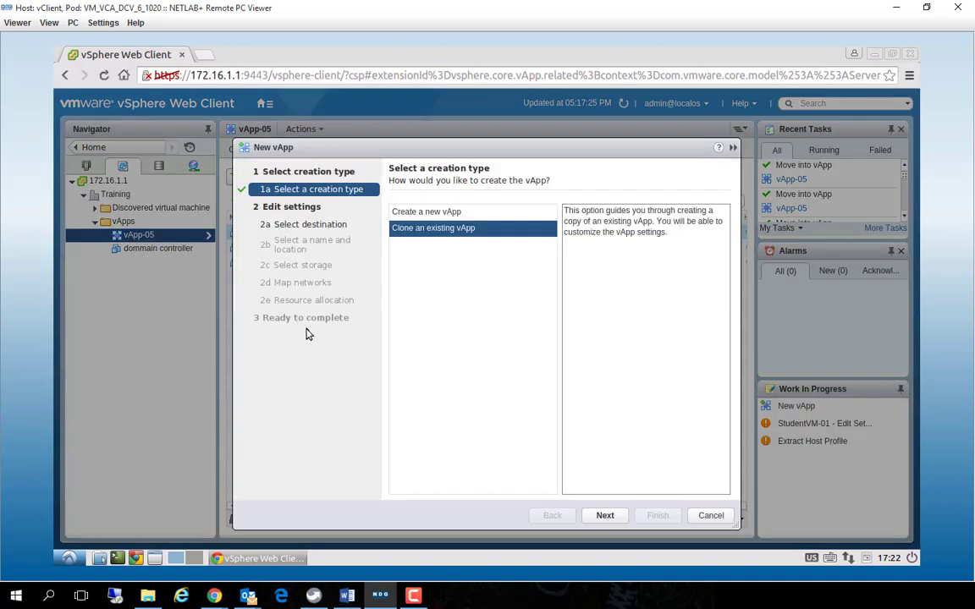
pyautogui.click(605, 516)
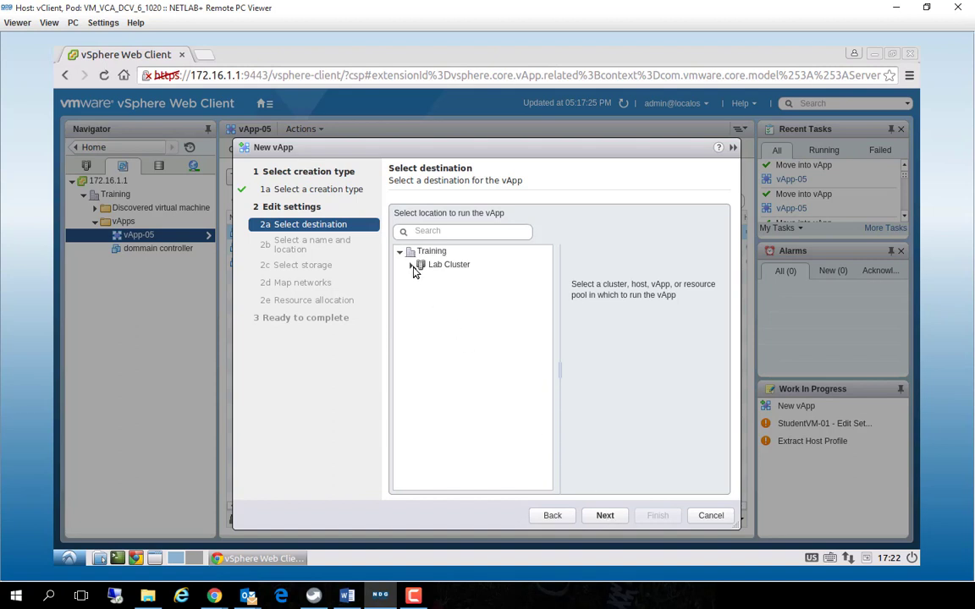
pyautogui.click(412, 265)
pyautogui.click(486, 280)
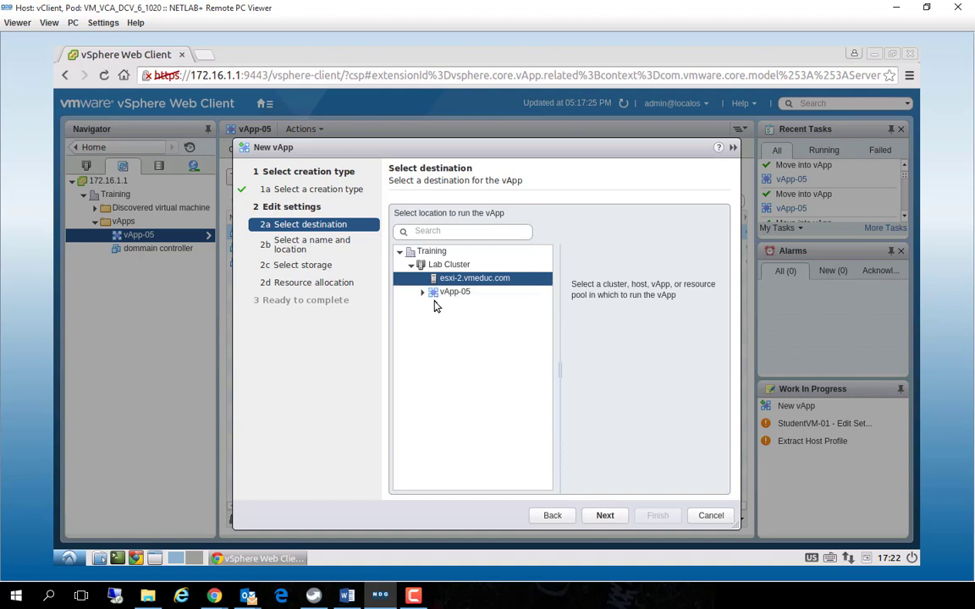
pyautogui.click(422, 292)
pyautogui.click(605, 517)
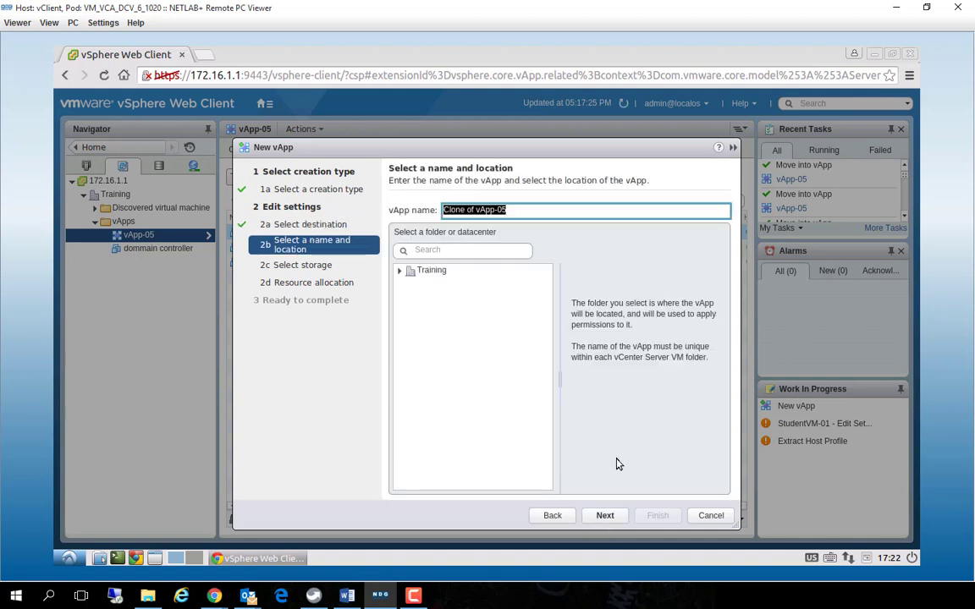
# Name the cloned vApp vApp-06 and place it in the vApps folder of the Training datacenter
pyautogui.moveTo(475, 210); pyautogui.dragTo(321, 210)
pyautogui.press('Delete')
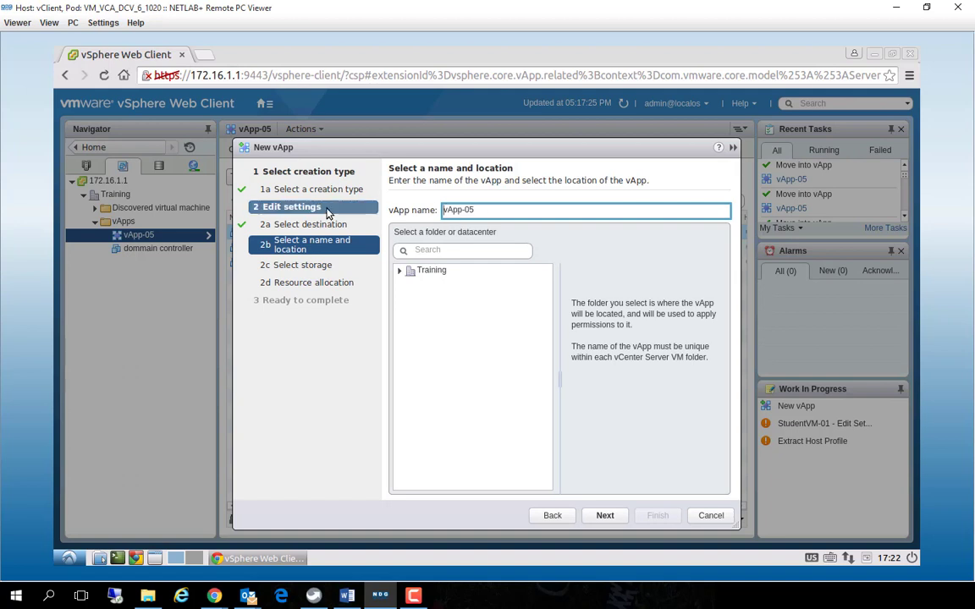
pyautogui.press('End')
pyautogui.press('BackSpace')
pyautogui.write('6')
pyautogui.click(399, 270)
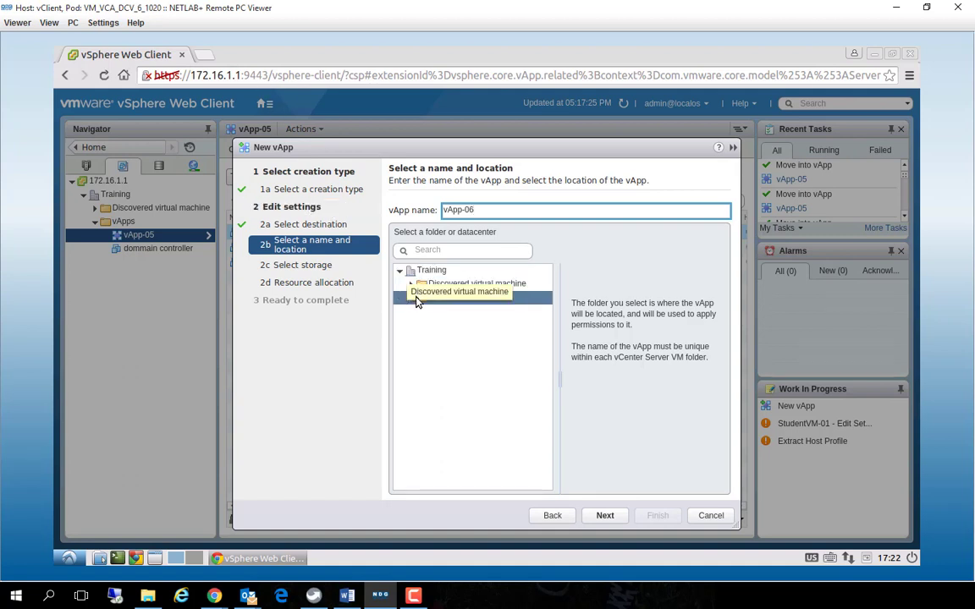
pyautogui.click(604, 514)
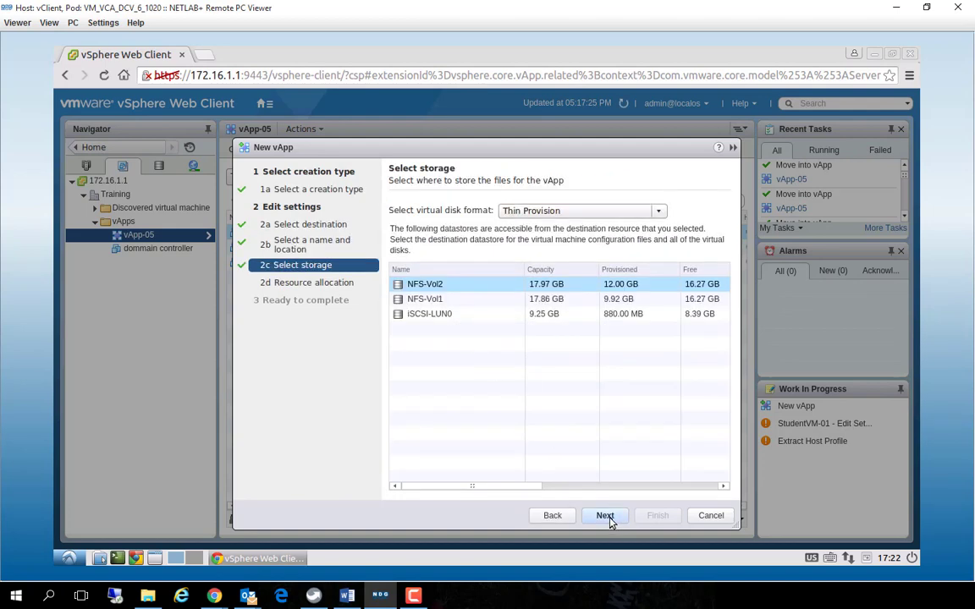
# Finish cloning vApp-06 with Thin Provision storage on NFS-Vol2, keeping Normal shares and expandable, unlimited CPU and memory resources
pyautogui.click(607, 518)
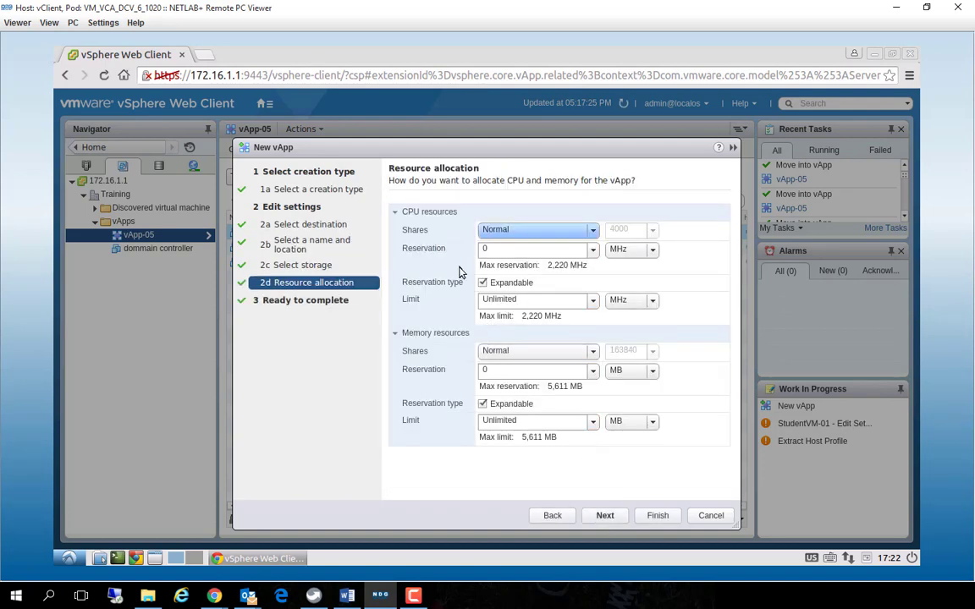
pyautogui.click(588, 230)
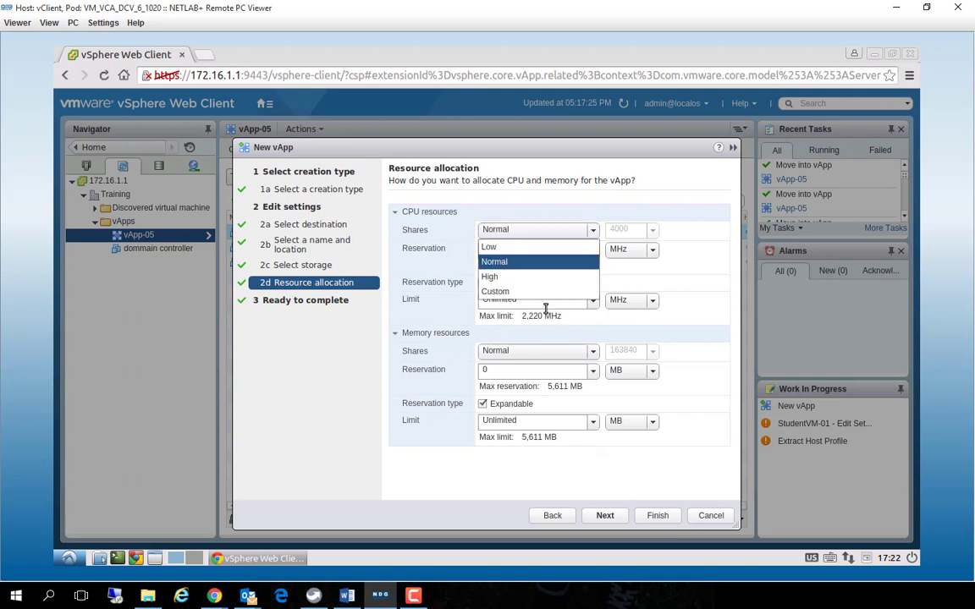
pyautogui.click(435, 281)
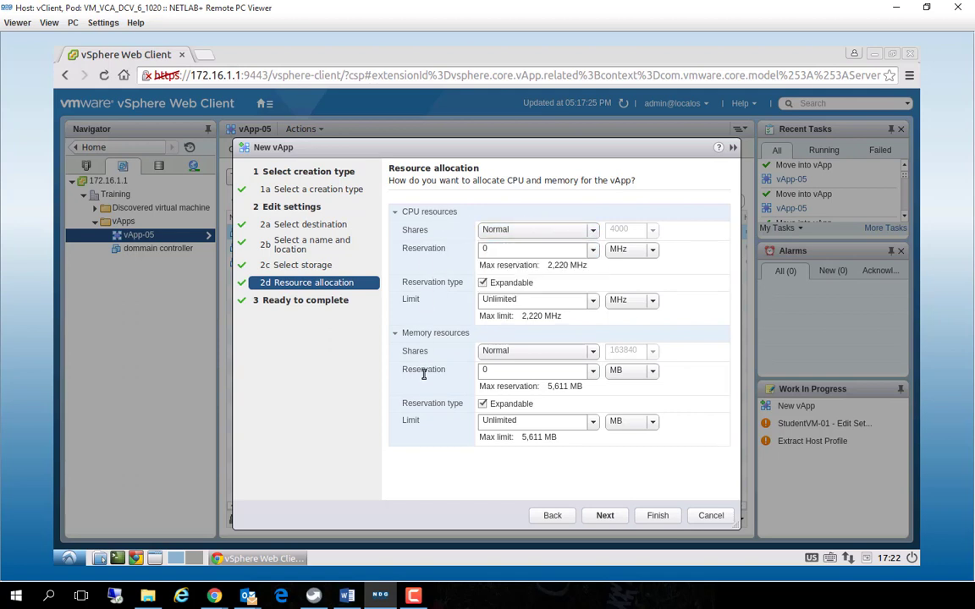
pyautogui.click(606, 518)
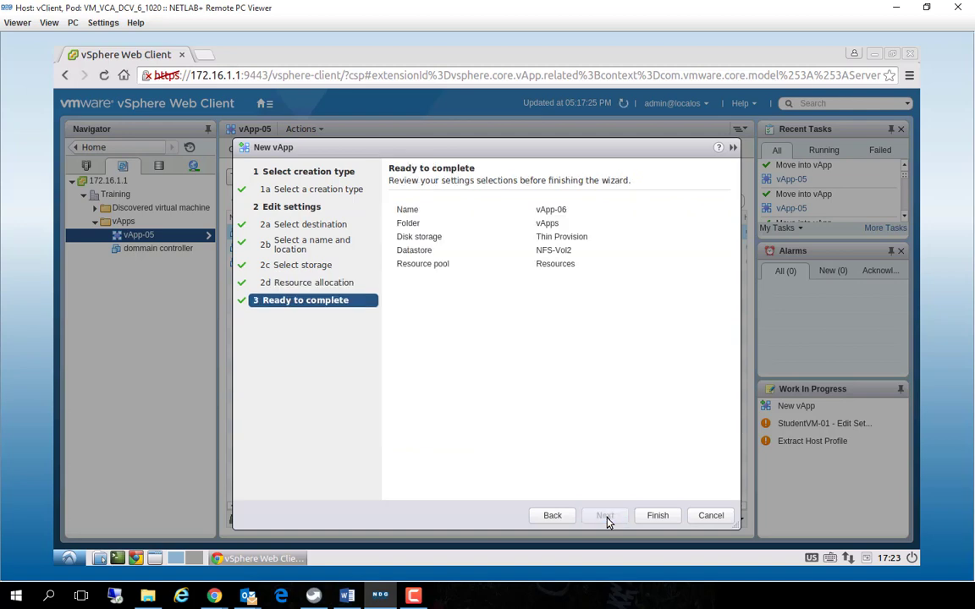
pyautogui.click(656, 516)
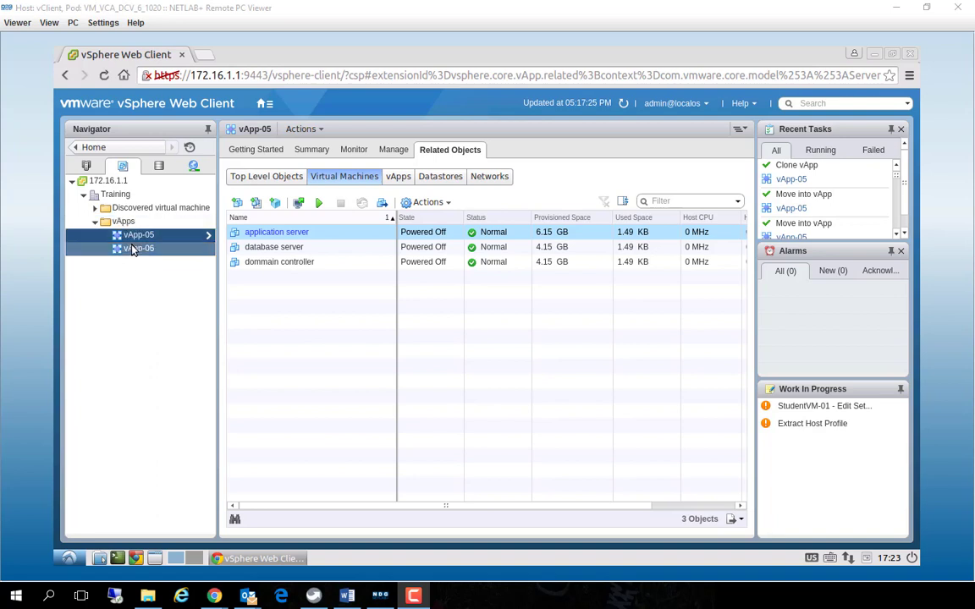
# Compare the virtual machines inside vApp-05 and vApp-06, both in the vApps folder and under Lab Cluster
pyautogui.click(135, 248)
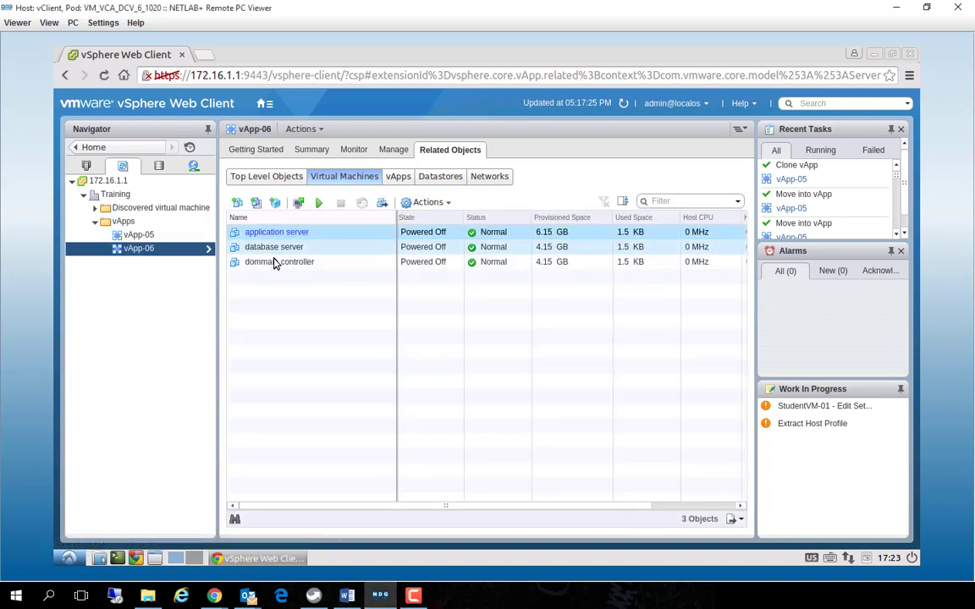
pyautogui.click(274, 234)
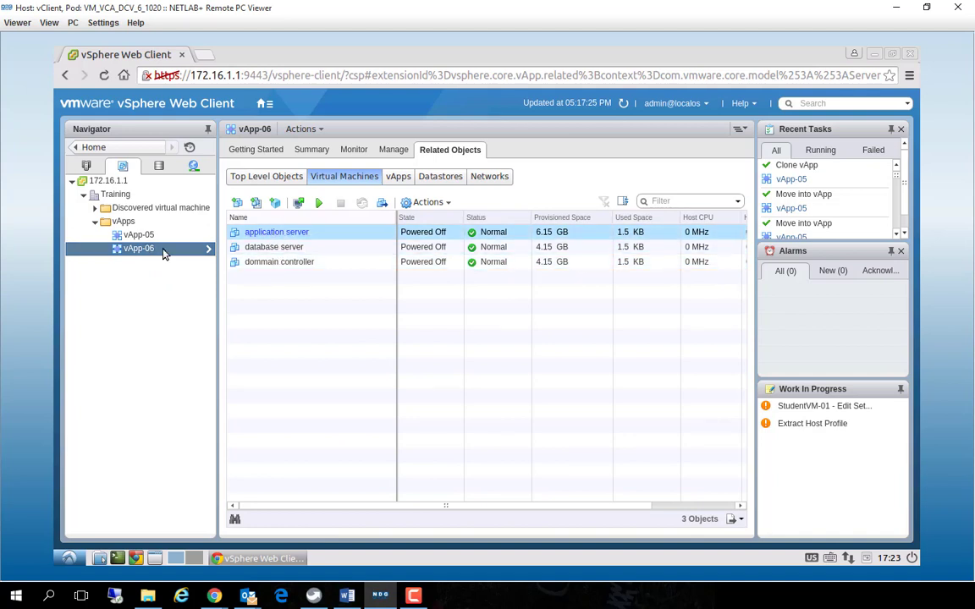
pyautogui.click(138, 235)
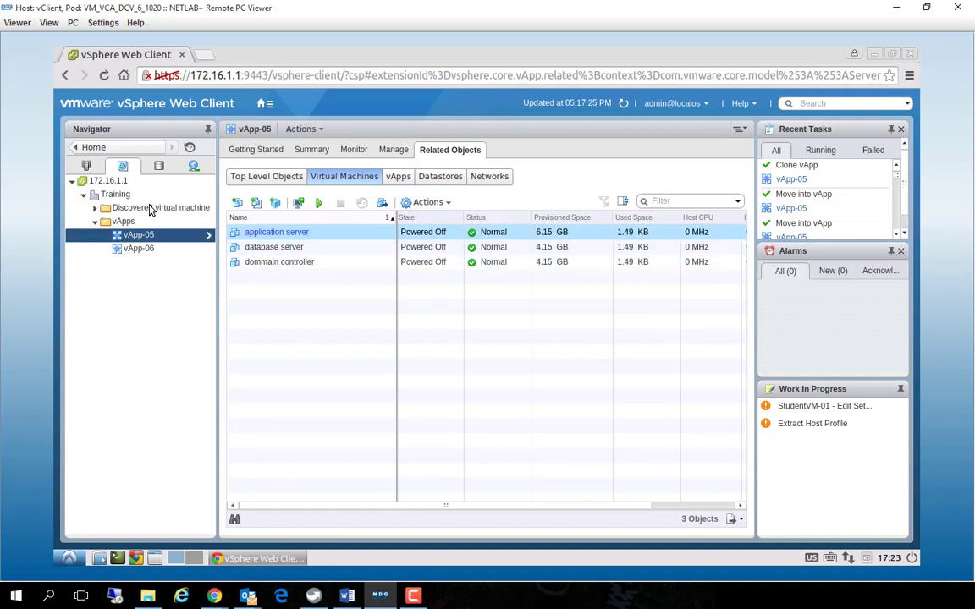
pyautogui.click(86, 167)
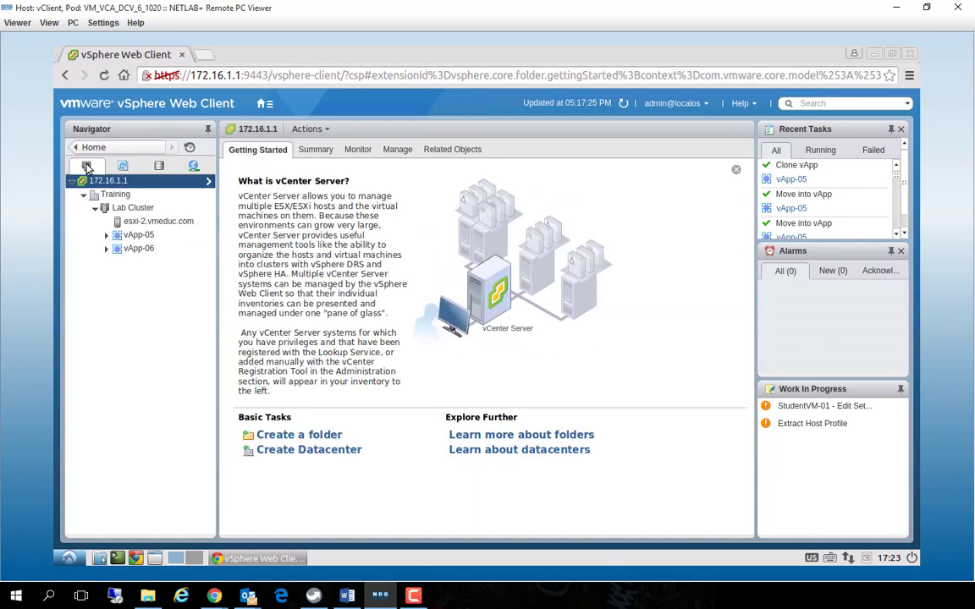
pyautogui.click(105, 234)
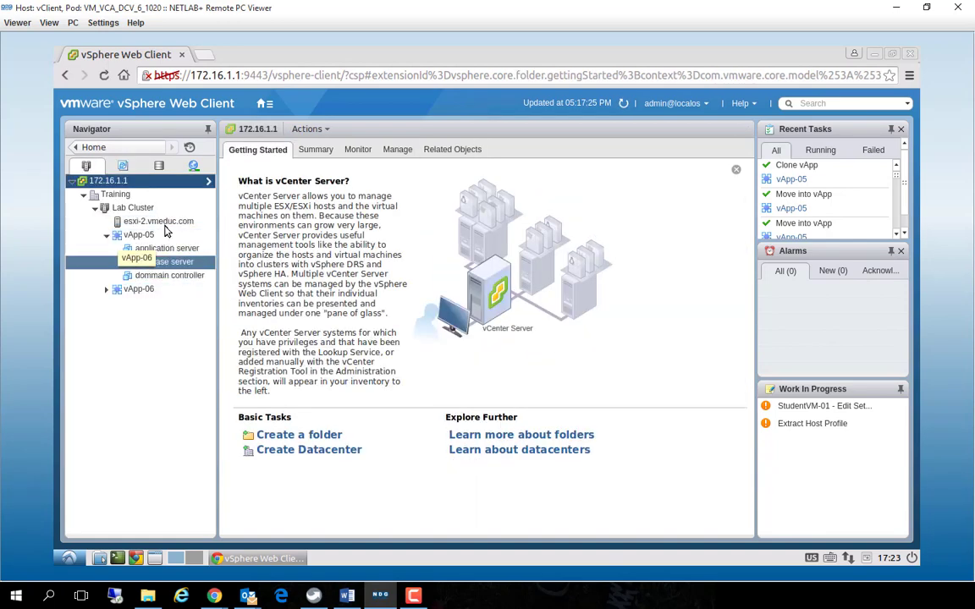
pyautogui.click(105, 289)
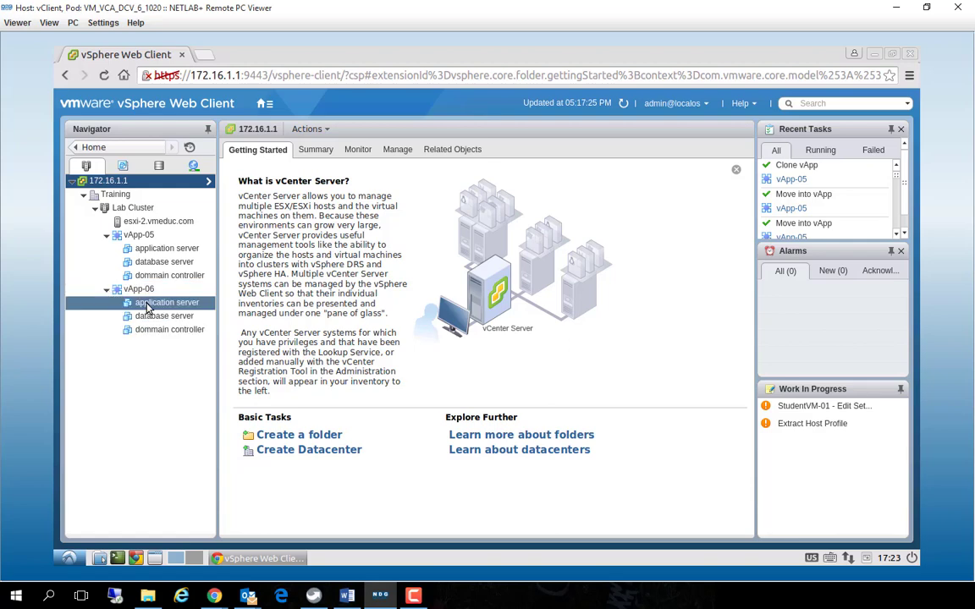
pyautogui.click(123, 167)
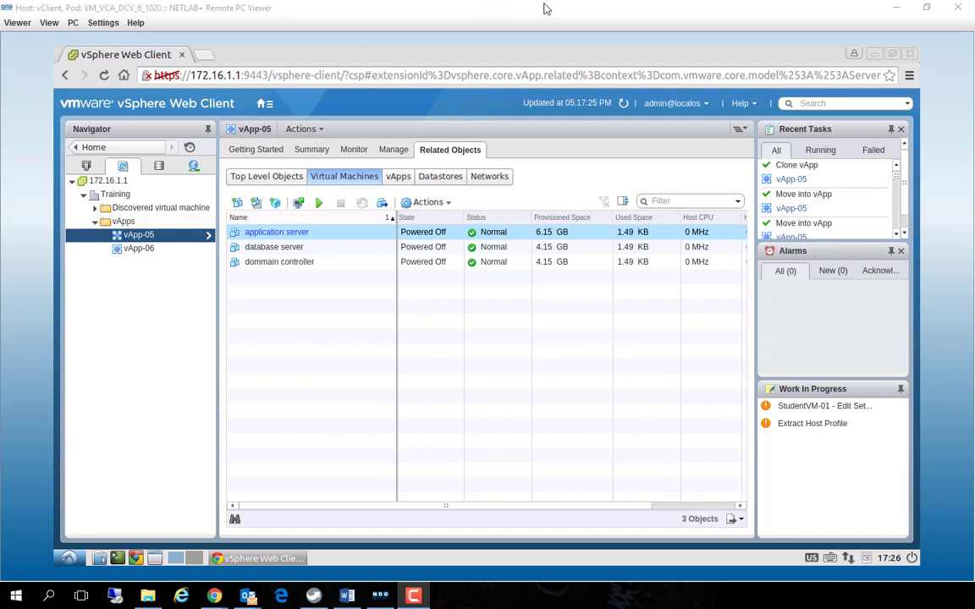
# Switch to the vSphere 6 Foundations book in the browser and review the chapter 11 sections on creating, populating and configuring vApps
pyautogui.click(896, 8)
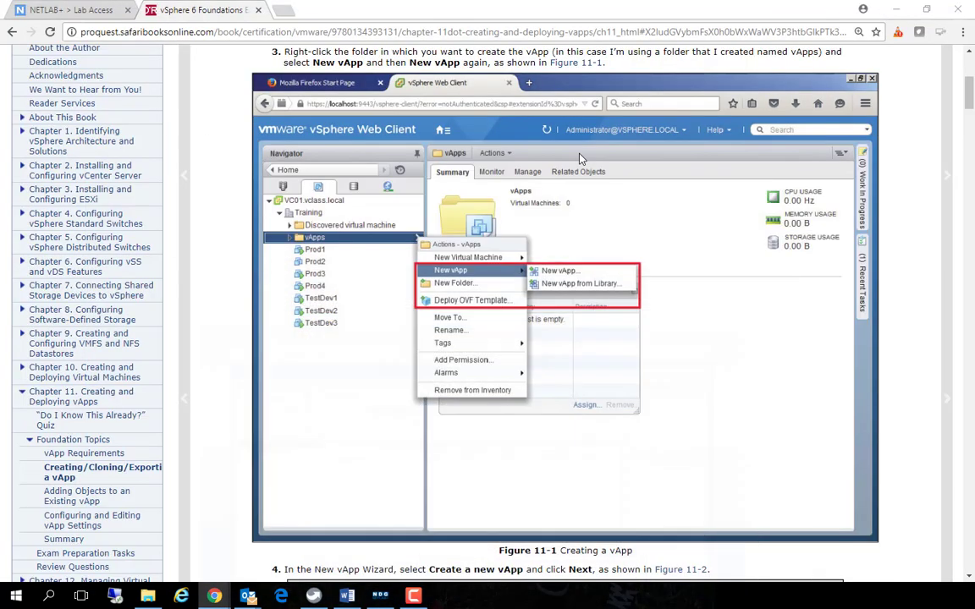
pyautogui.click(951, 210)
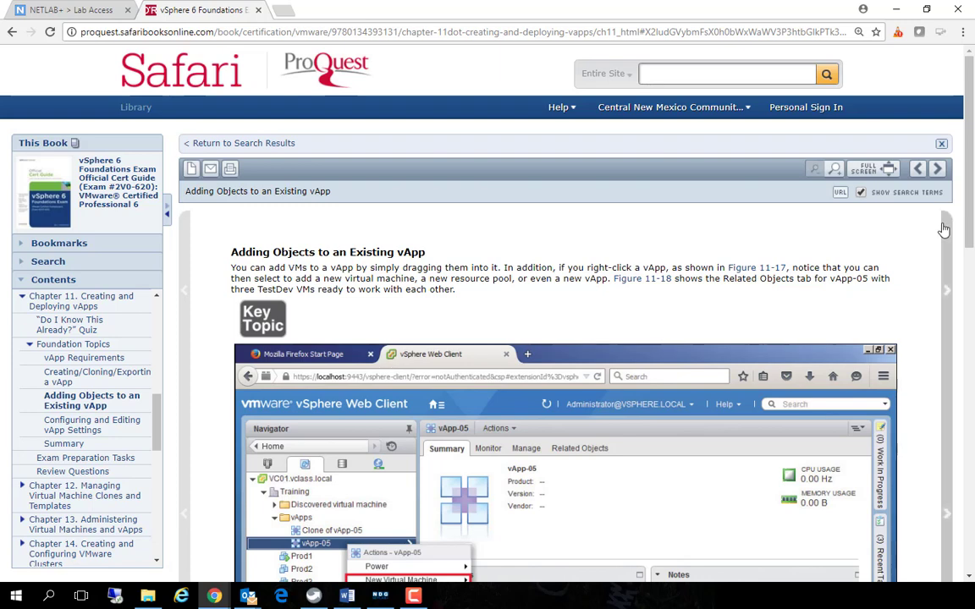
pyautogui.click(945, 228)
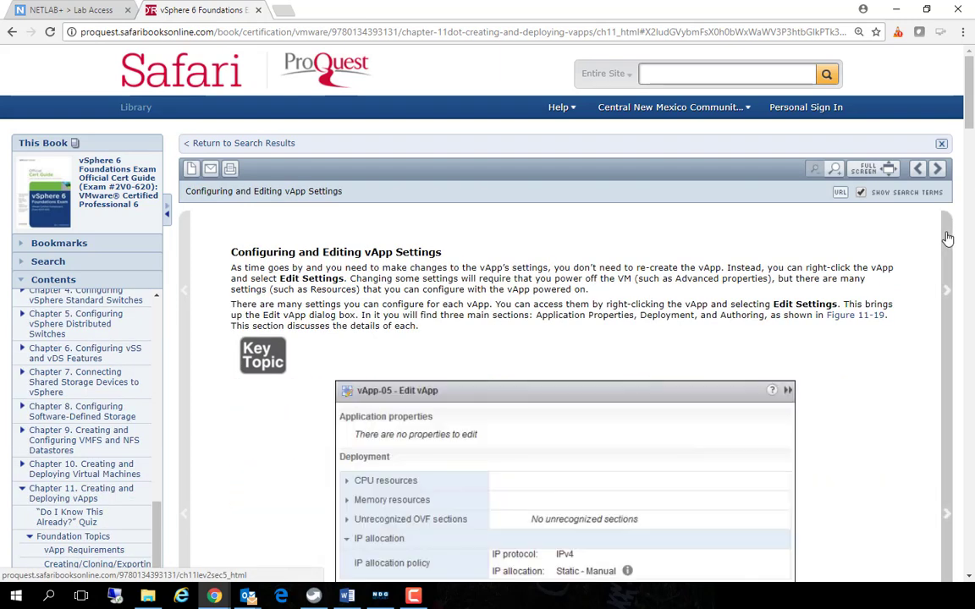
pyautogui.click(944, 226)
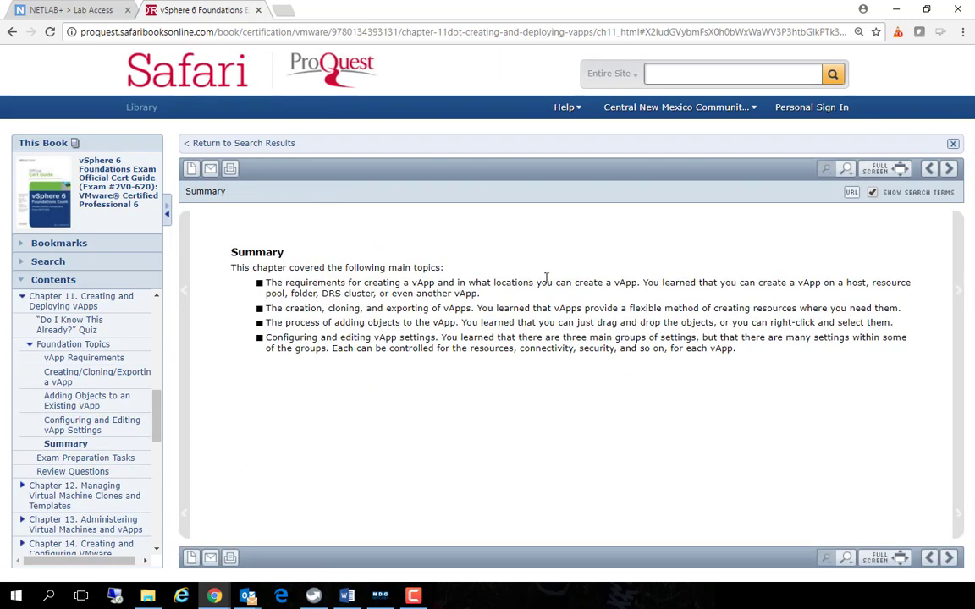
pyautogui.click(183, 314)
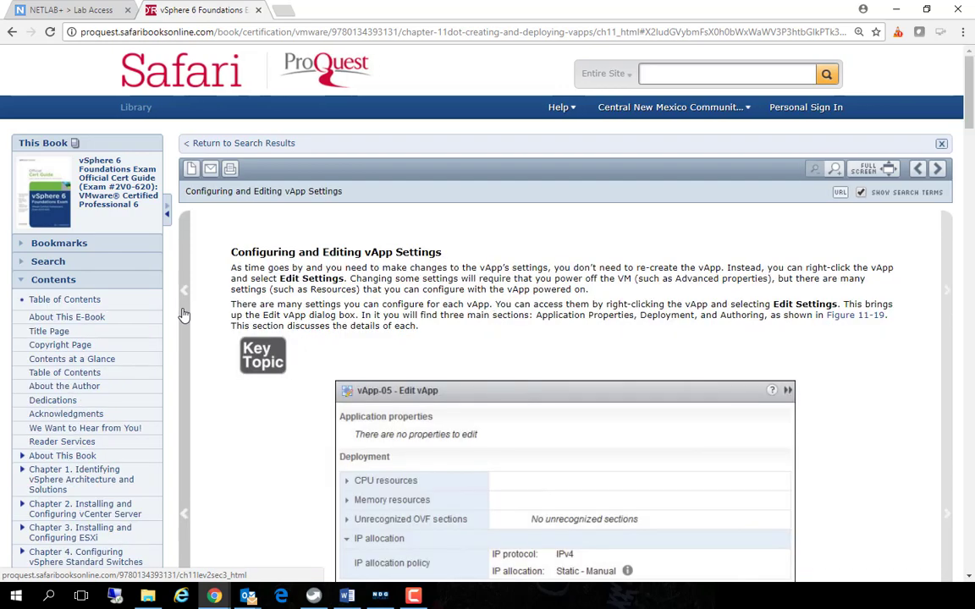
pyautogui.click(182, 314)
pyautogui.scroll(-10, 286, 327)
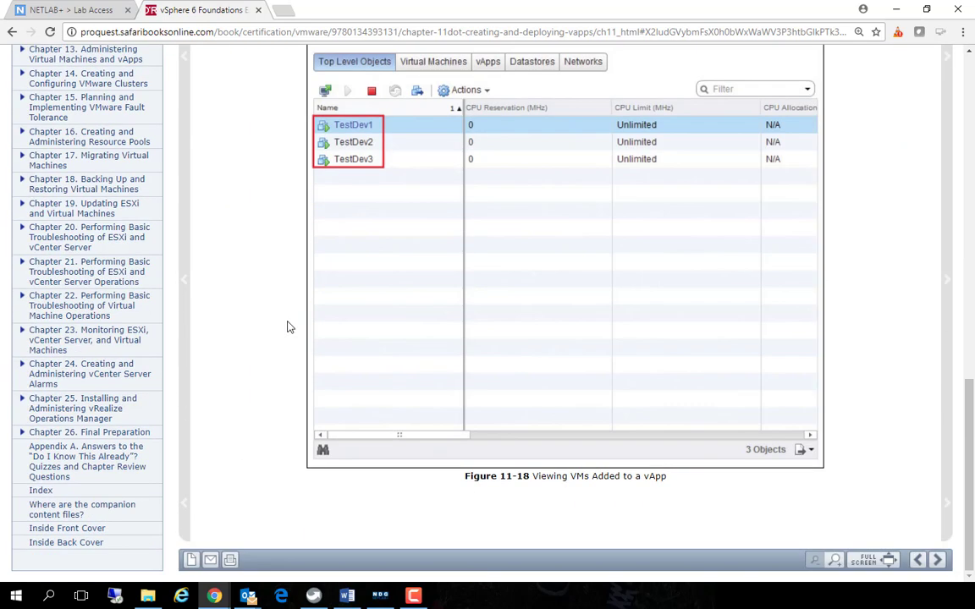
pyautogui.click(185, 325)
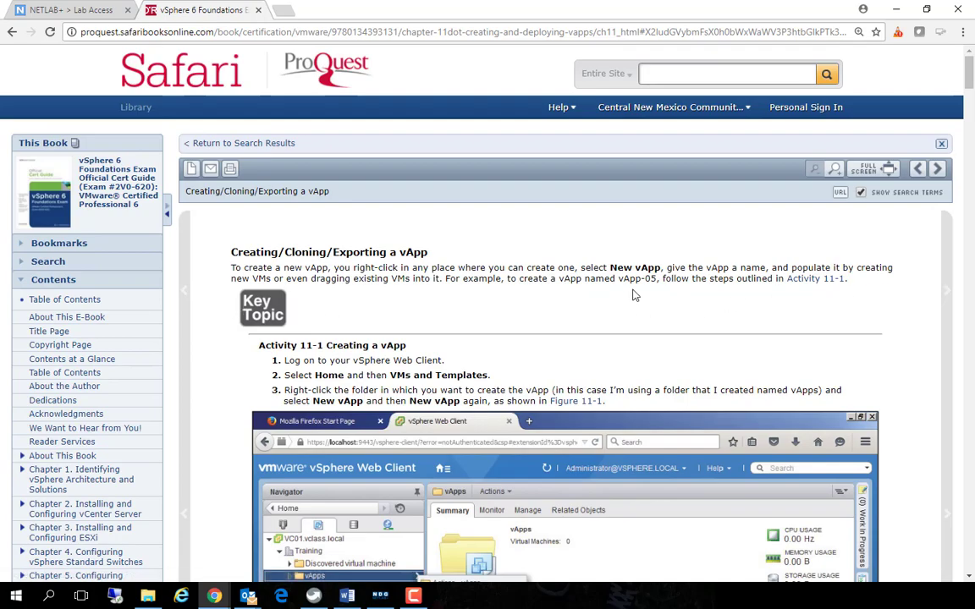
pyautogui.scroll(-15, 572, 294)
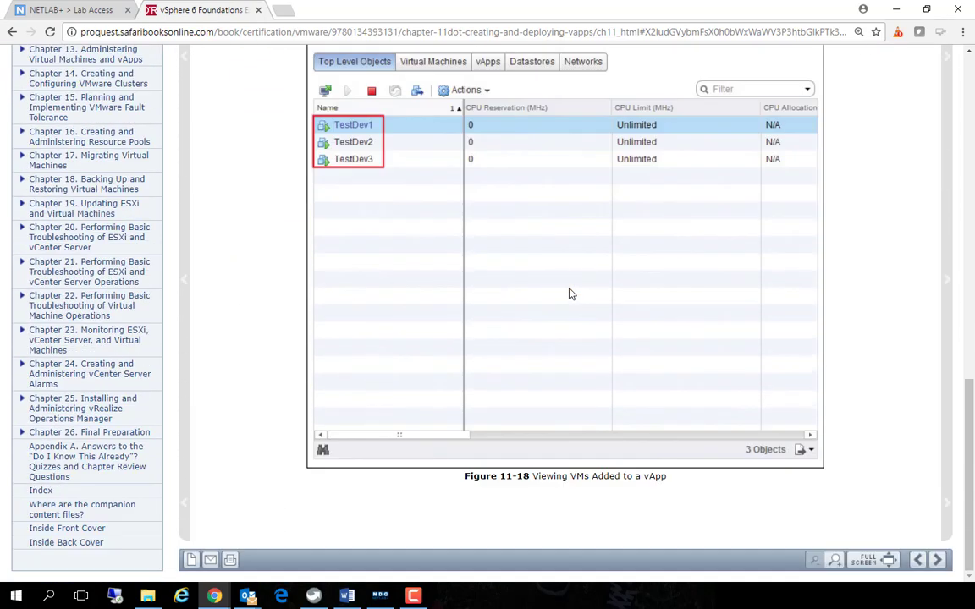
pyautogui.click(947, 257)
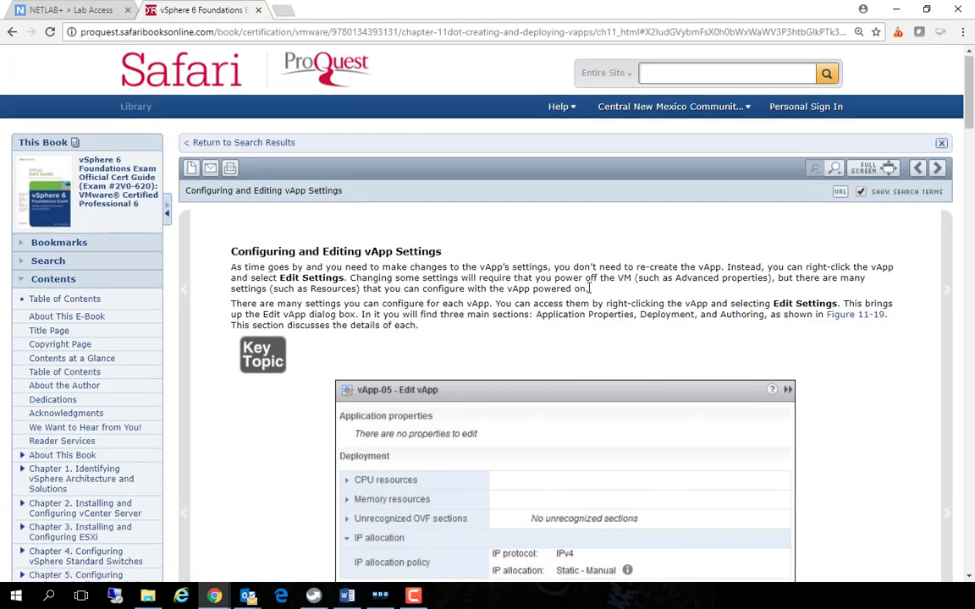
pyautogui.scroll(-8, 589, 289)
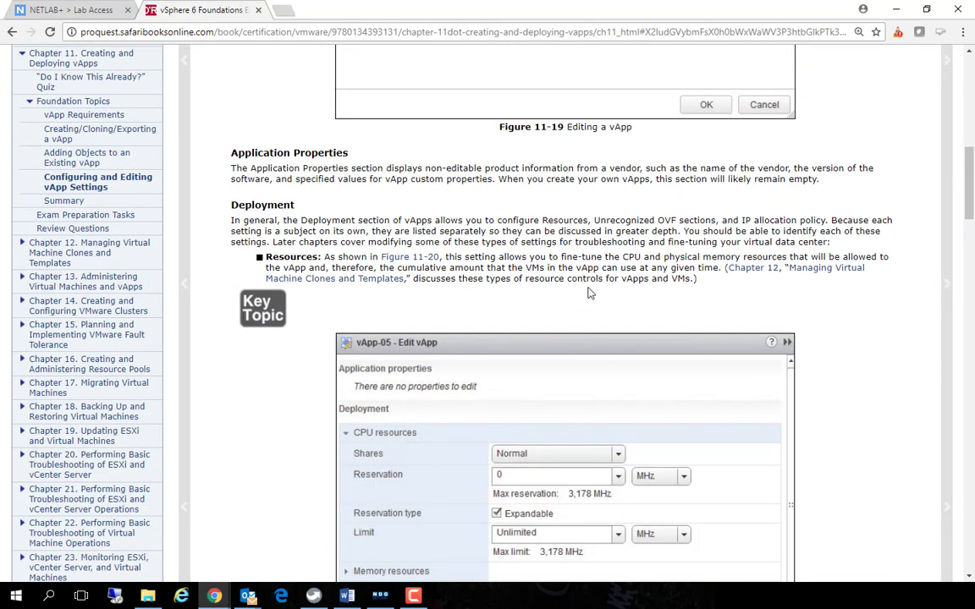
pyautogui.scroll(10, 589, 292)
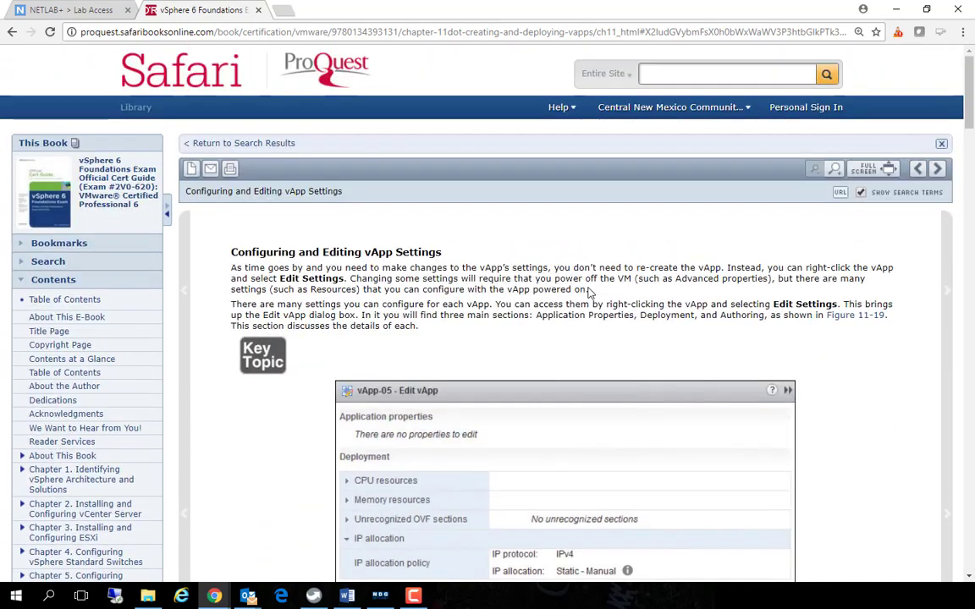
pyautogui.scroll(-1, 589, 292)
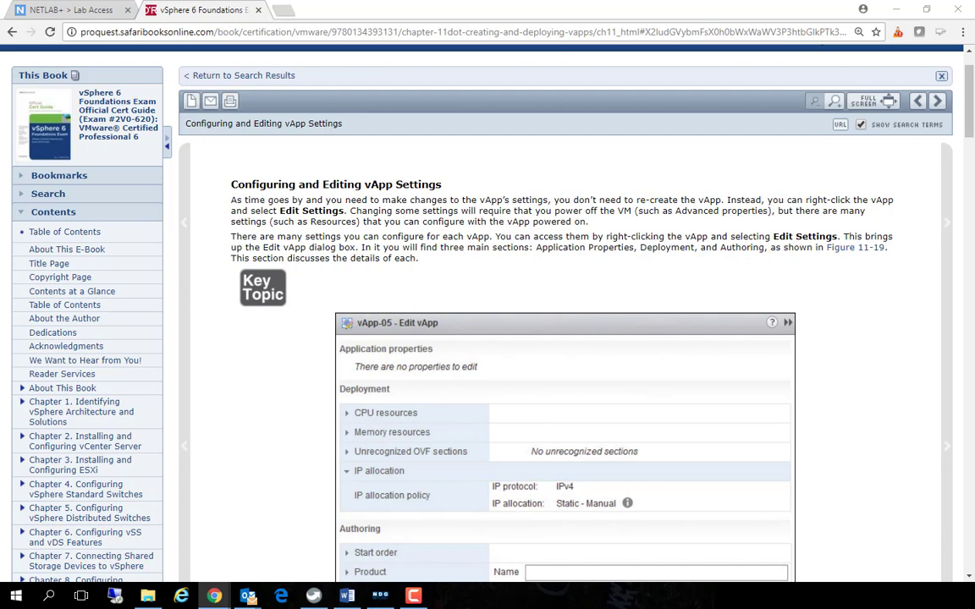
# Return to the vSphere Web Client, try to export vApp-05 as an OVF template and request the Client Integration Plug-in download
pyautogui.click(380, 597)
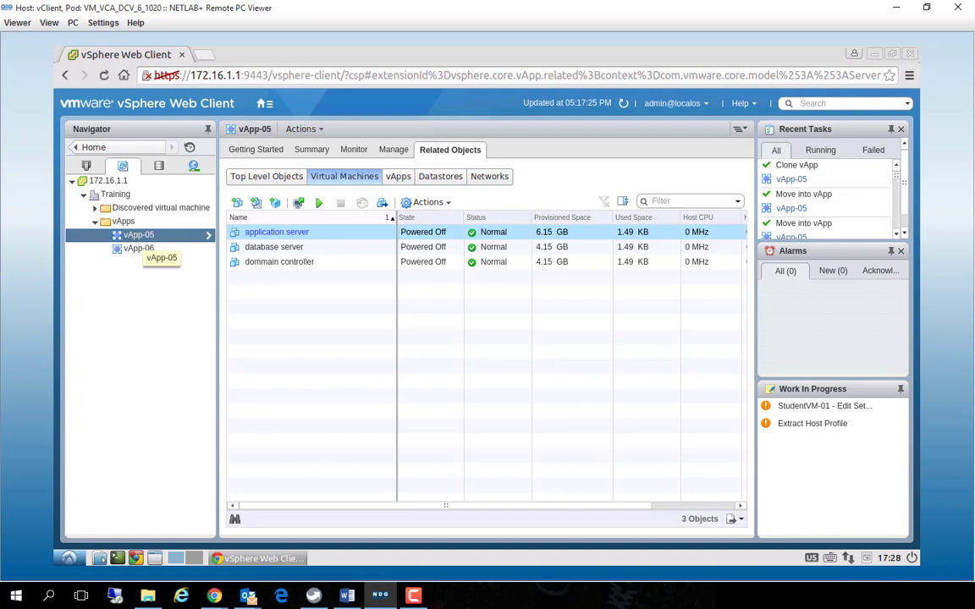
pyautogui.rightClick(137, 235)
pyautogui.moveTo(176, 334)
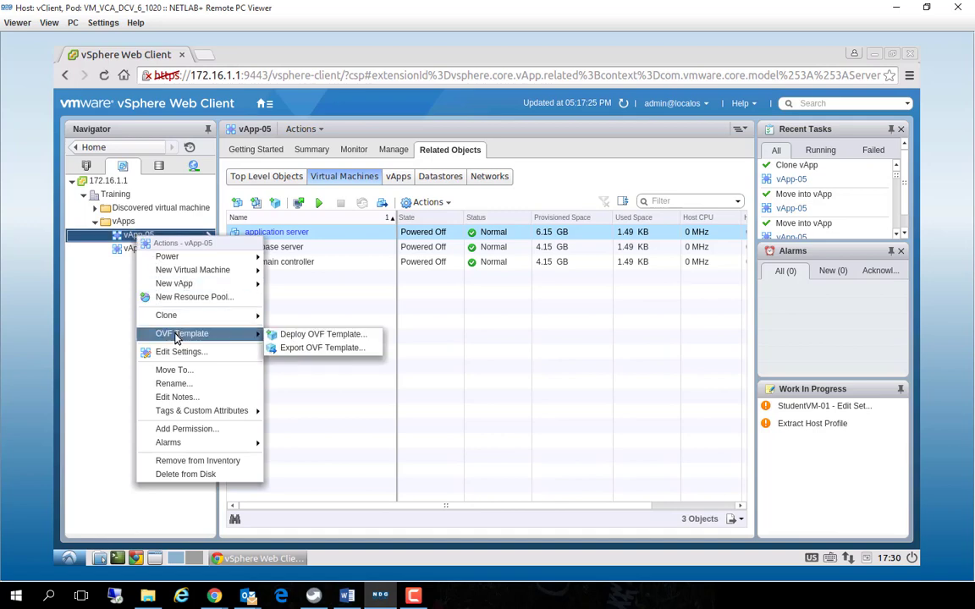
pyautogui.click(309, 348)
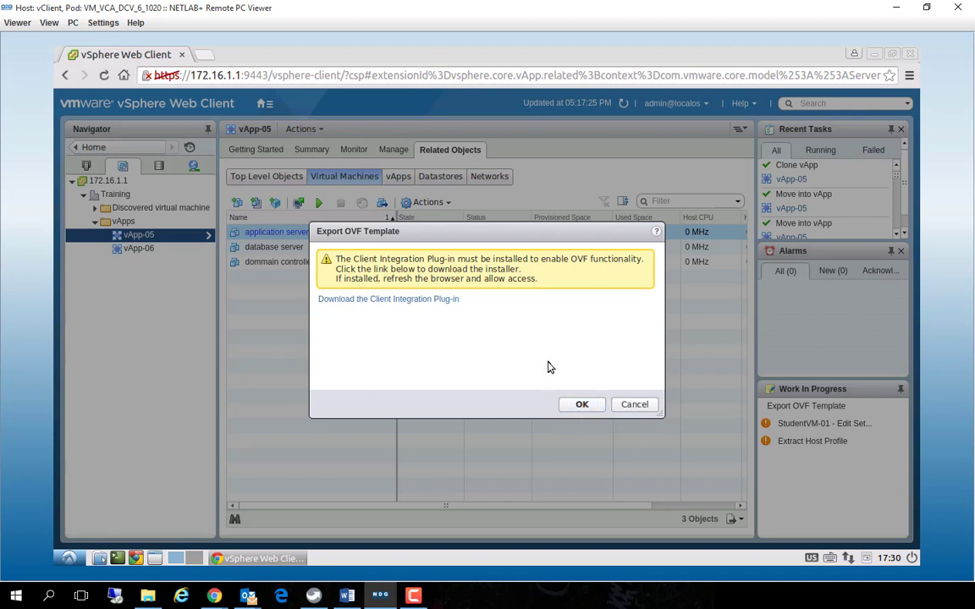
pyautogui.click(382, 301)
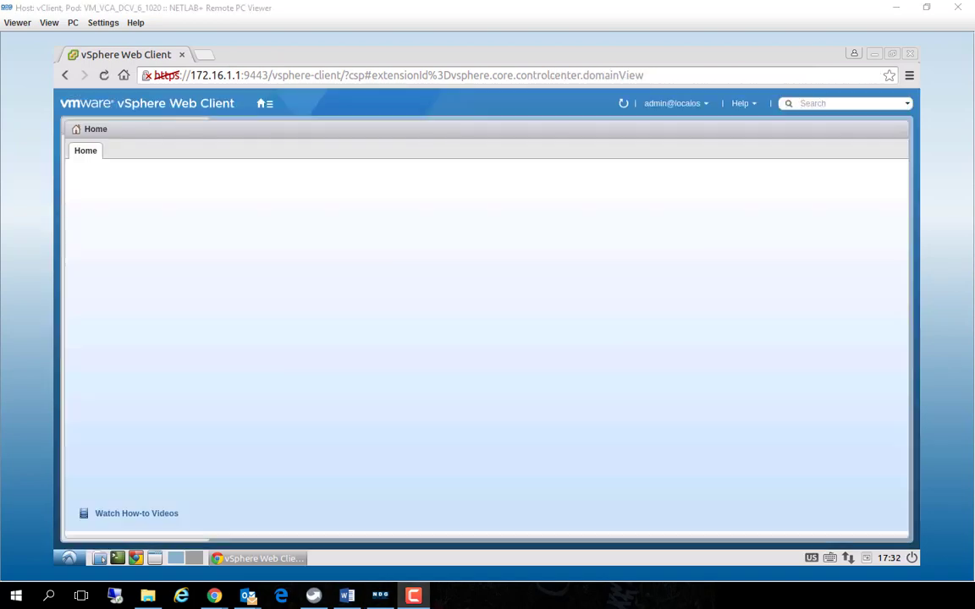
# Switch to the vSphere 6 Foundations book and examine the vApp export procedure and the uses of the OVF and OVA formats
pyautogui.moveTo(0, 34); pyautogui.dragTo(443, 21)
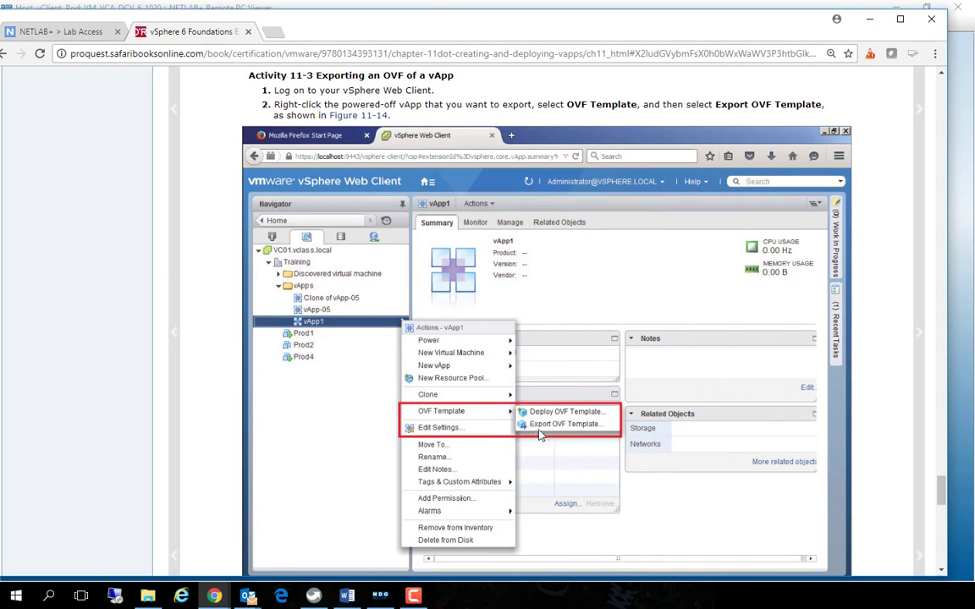
pyautogui.scroll(-6, 541, 435)
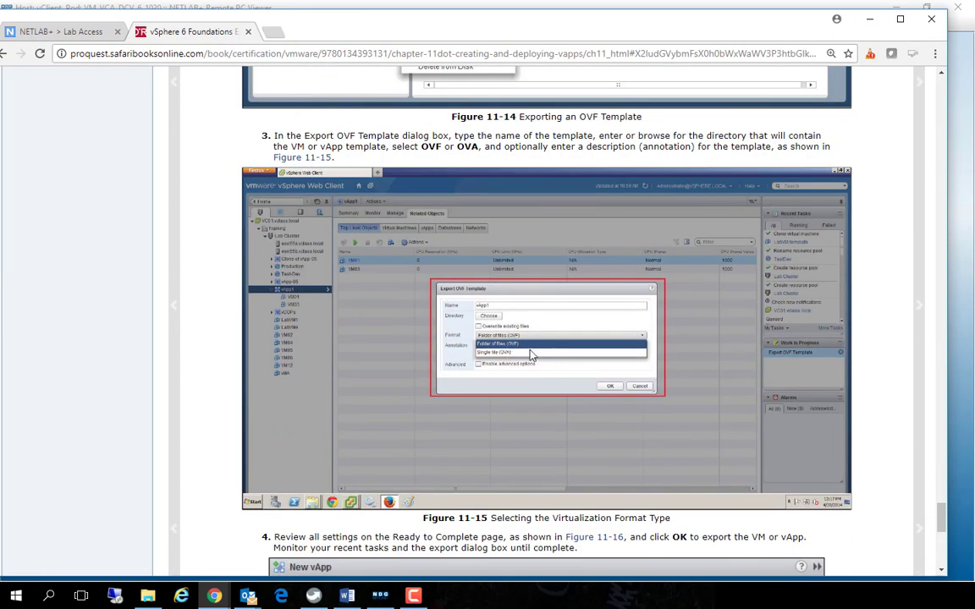
pyautogui.scroll(12, 532, 355)
pyautogui.scroll(-4, 300, 269)
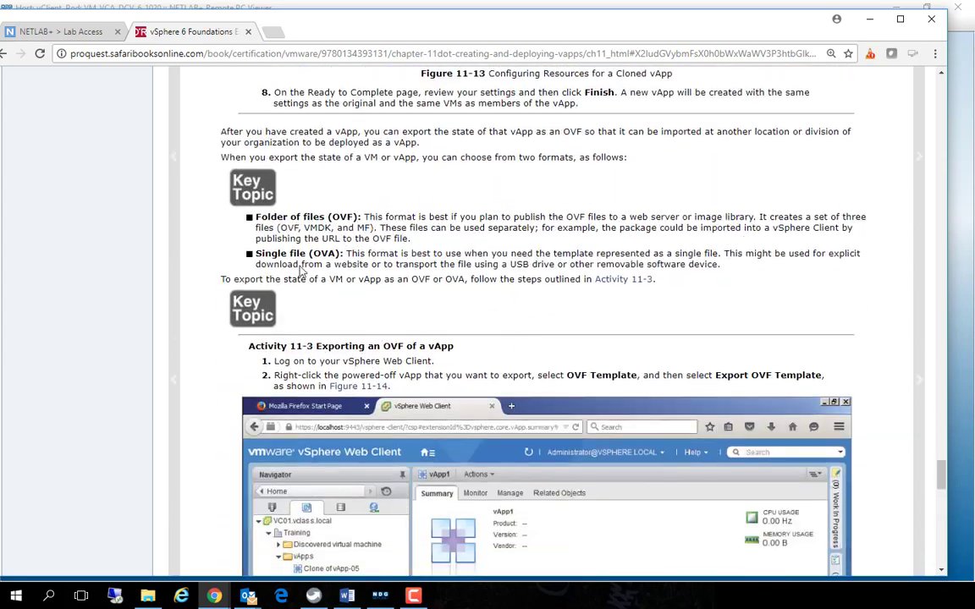
pyautogui.moveTo(255, 218); pyautogui.dragTo(359, 216)
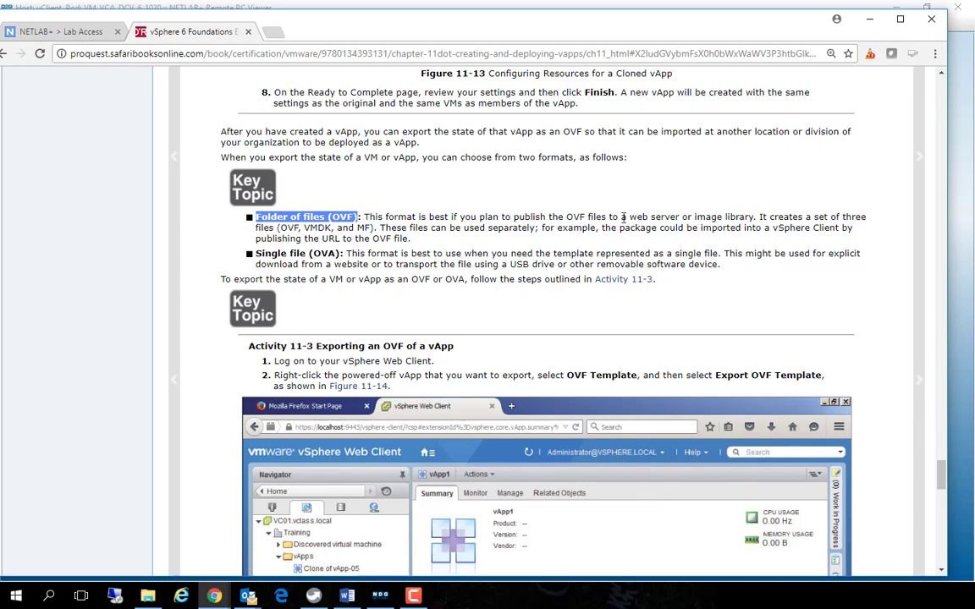
pyautogui.moveTo(630, 217); pyautogui.dragTo(751, 216)
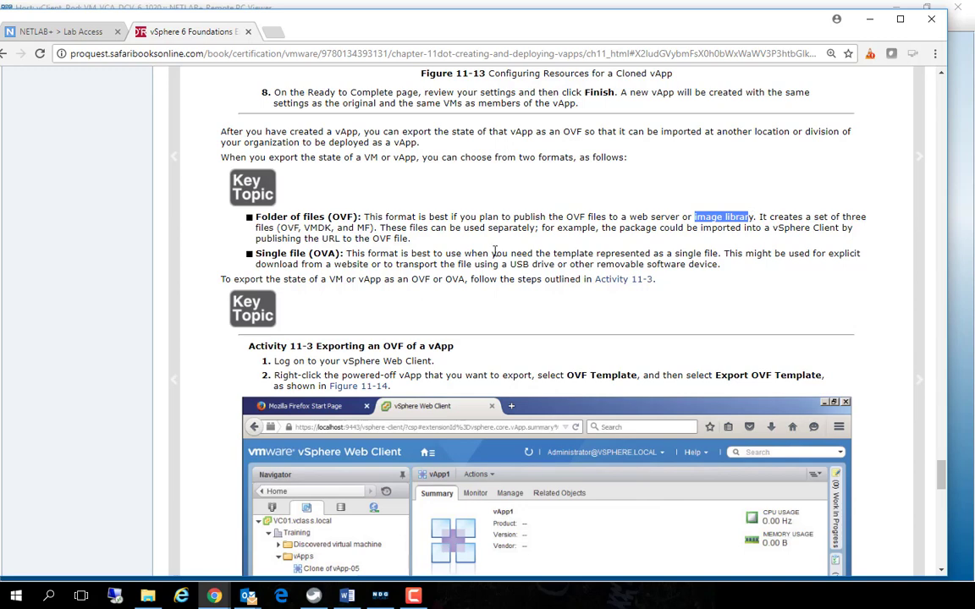
pyautogui.moveTo(278, 228); pyautogui.dragTo(375, 229)
pyautogui.moveTo(256, 254); pyautogui.dragTo(308, 254)
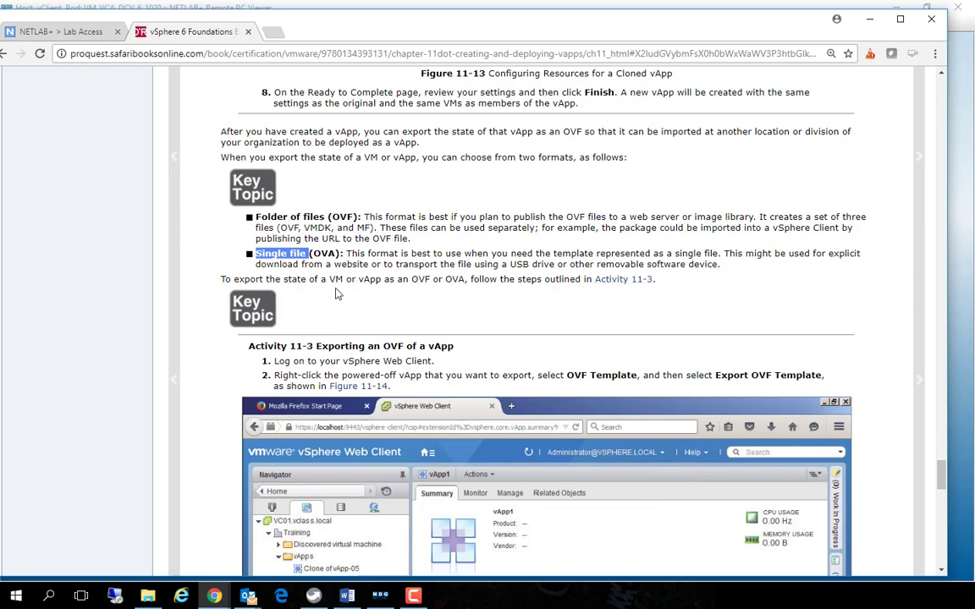
pyautogui.moveTo(257, 265); pyautogui.dragTo(352, 264)
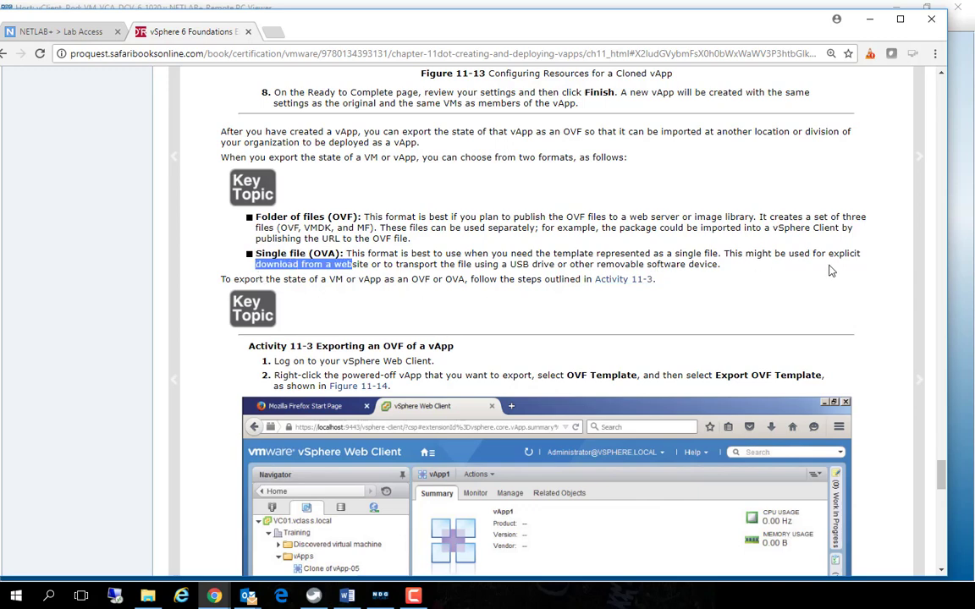
# Examine the OVA format description and the remaining steps of Activity 11-3 on exporting a vApp, through the Ready to Complete page
pyautogui.moveTo(833, 253); pyautogui.dragTo(725, 267)
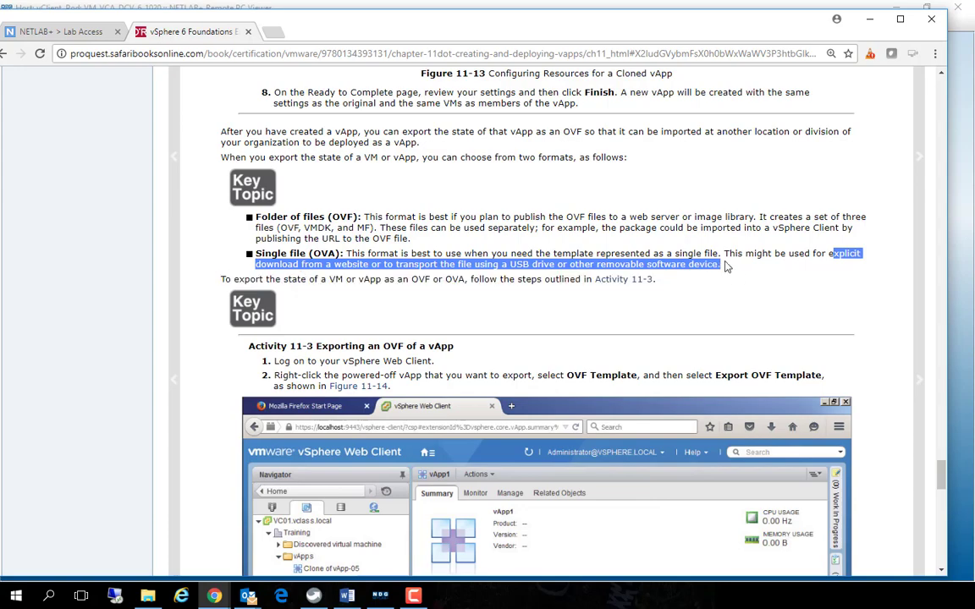
pyautogui.scroll(-8, 725, 267)
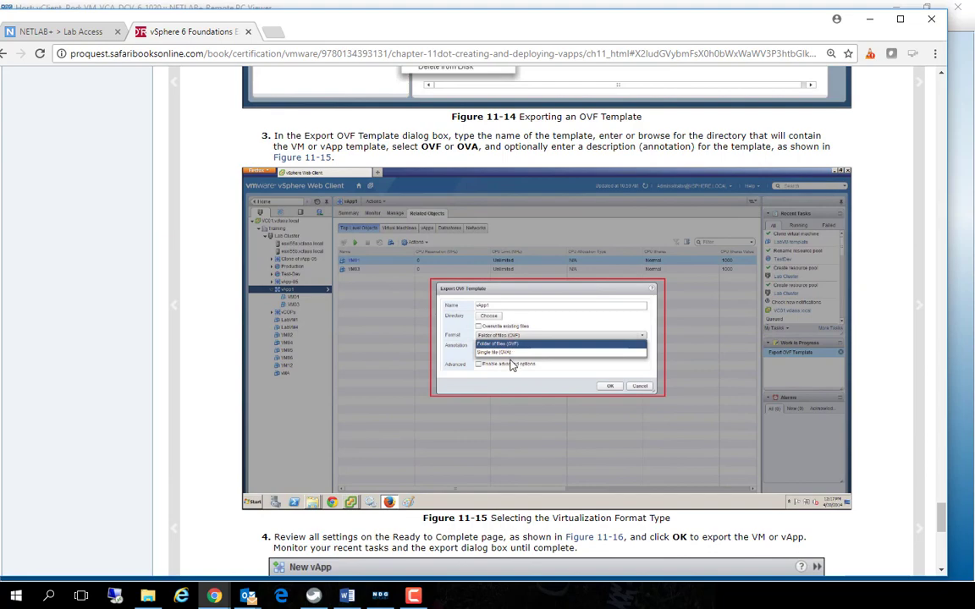
pyautogui.scroll(-4, 511, 365)
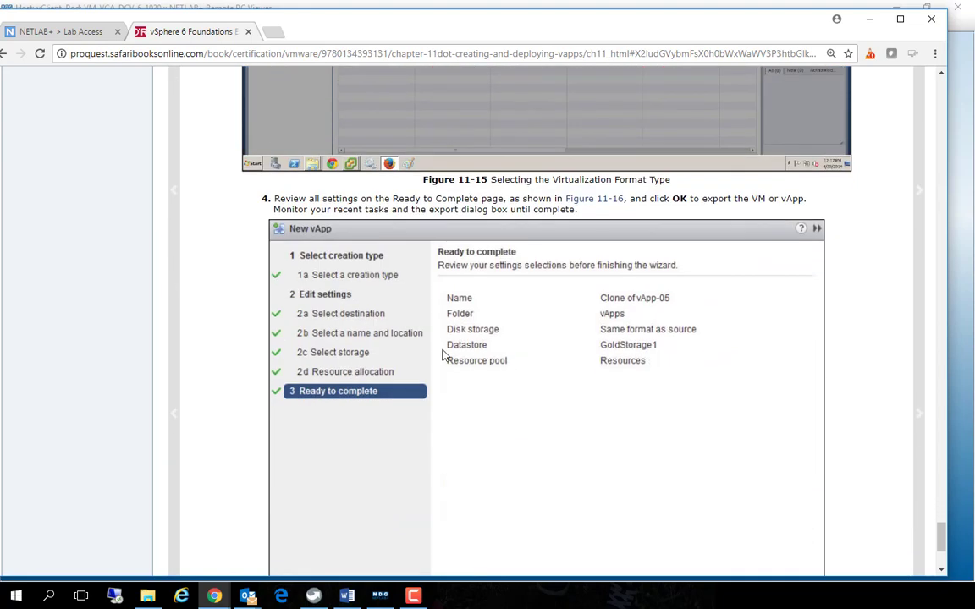
pyautogui.scroll(-3, 442, 355)
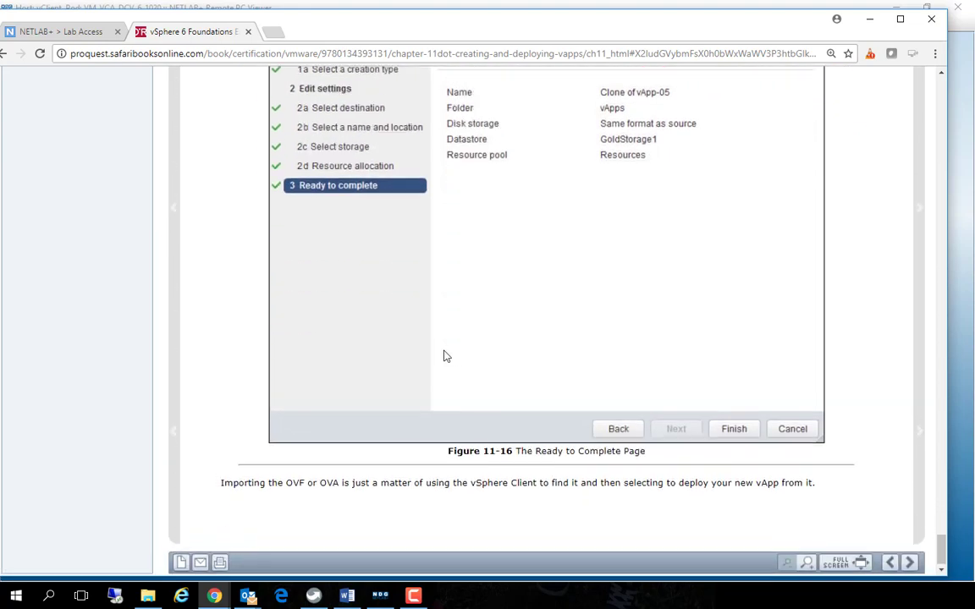
pyautogui.scroll(6, 446, 356)
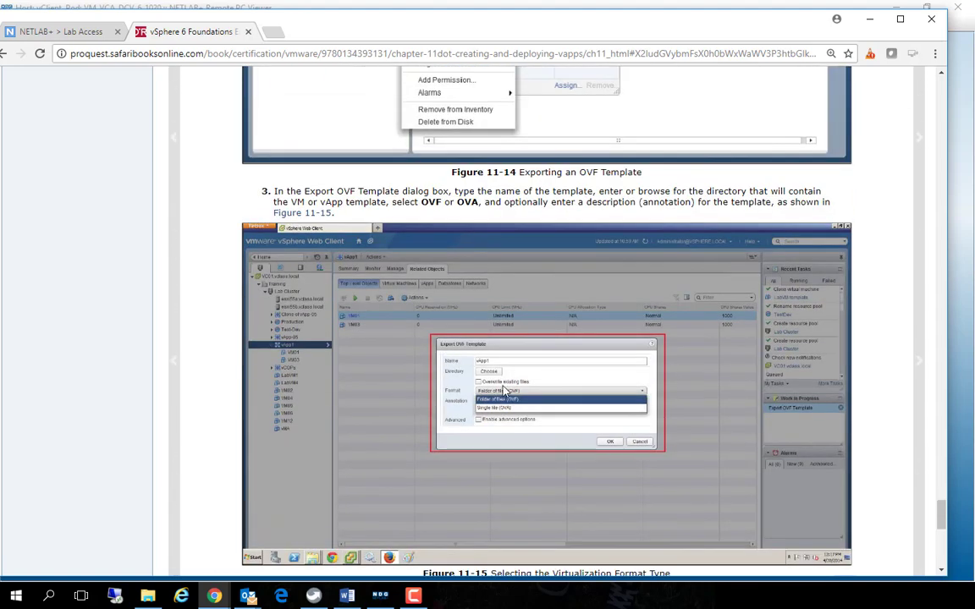
pyautogui.scroll(-4, 504, 390)
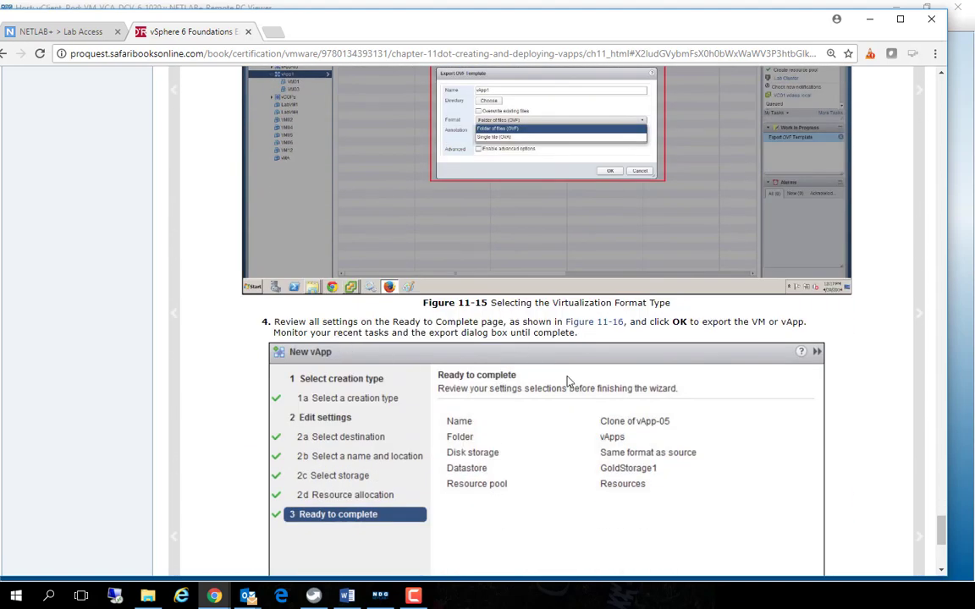
pyautogui.scroll(-2, 517, 418)
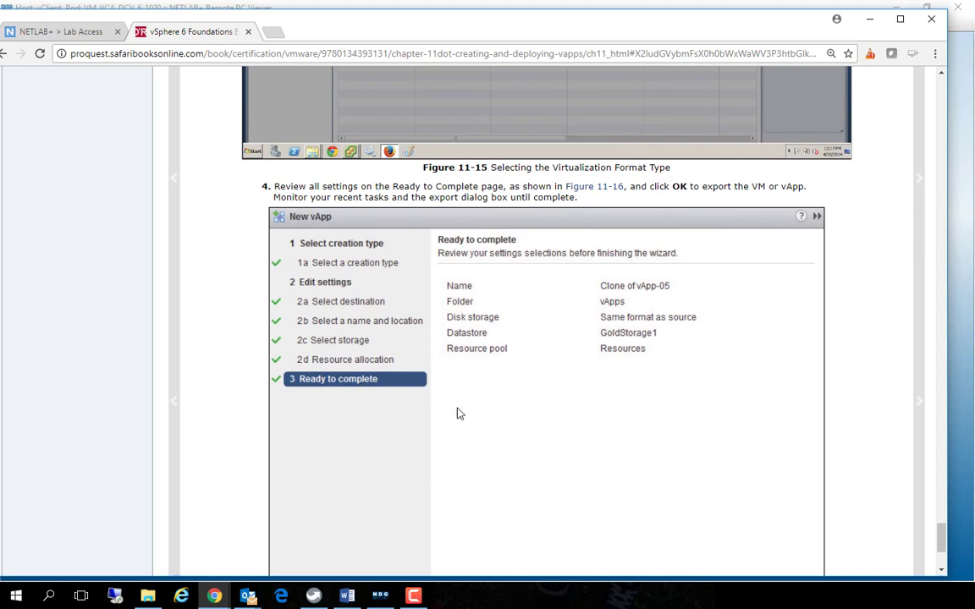
pyautogui.scroll(-3, 545, 383)
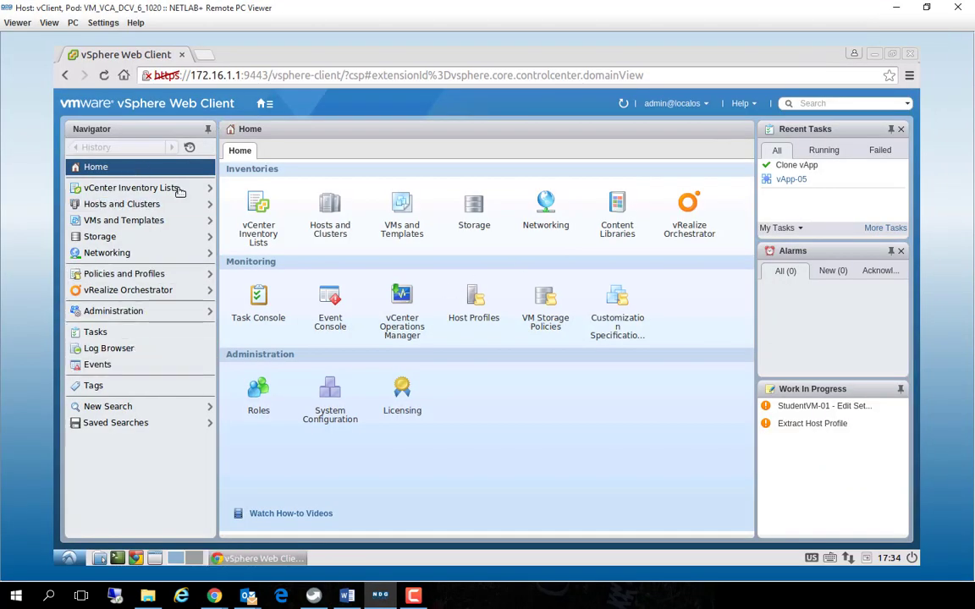
# Return to the vSphere Web Client, locate vApp-05 in the VMs and Templates inventory and open its settings for editing
pyautogui.click(119, 222)
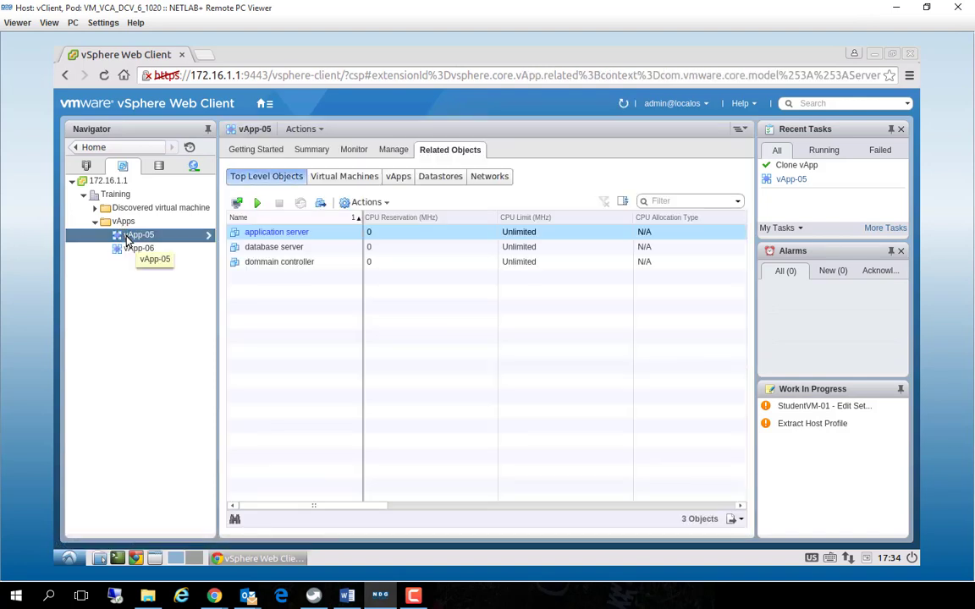
pyautogui.rightClick(127, 240)
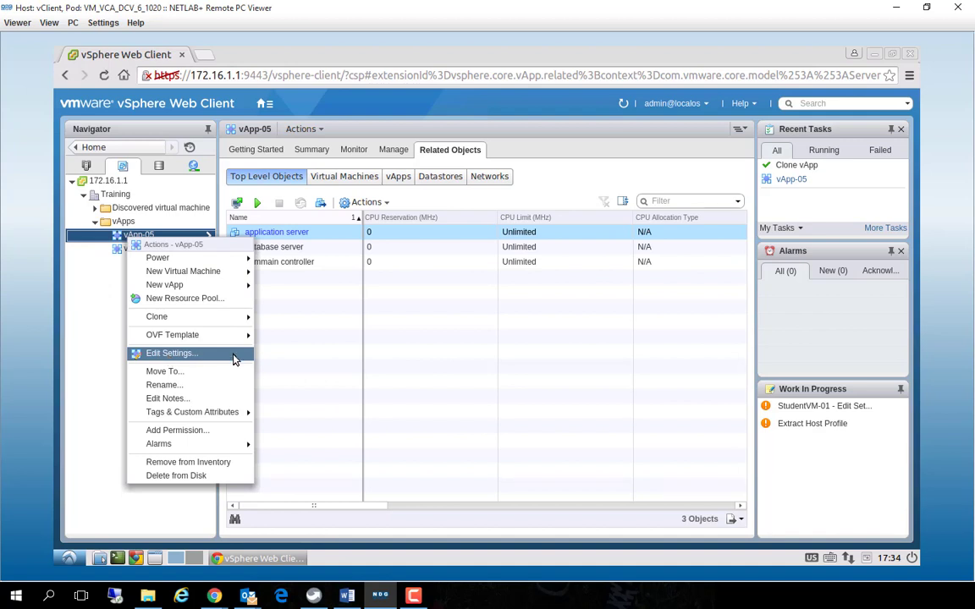
pyautogui.click(299, 366)
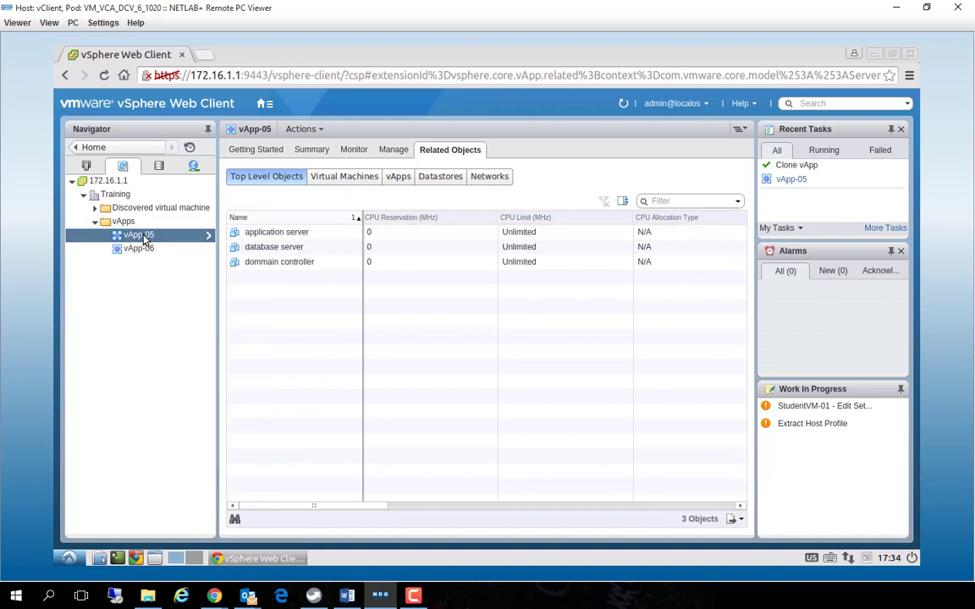
pyautogui.click(393, 150)
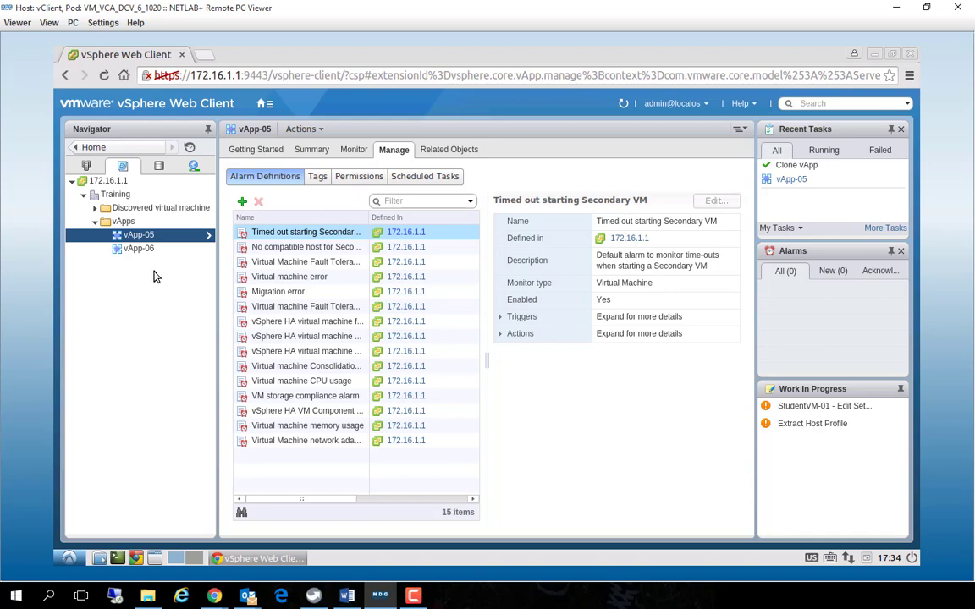
pyautogui.rightClick(133, 237)
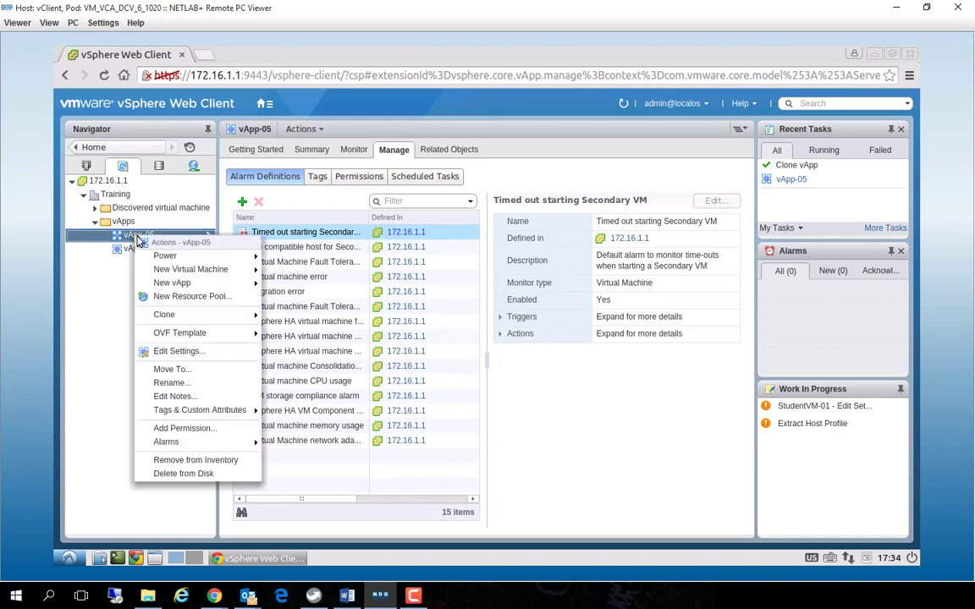
pyautogui.click(194, 349)
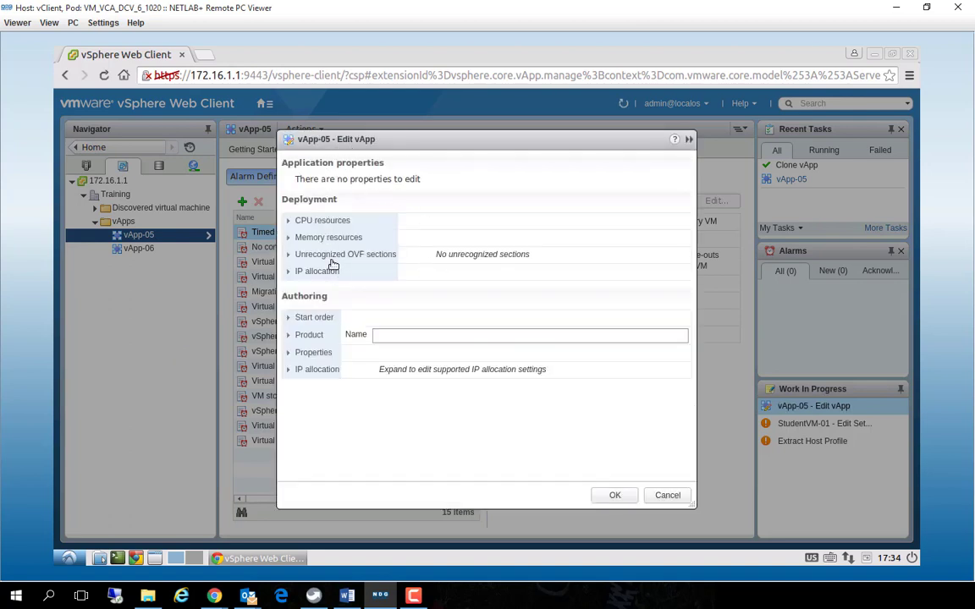
# Set the CPU resource shares of vApp-05 to High
pyautogui.click(289, 222)
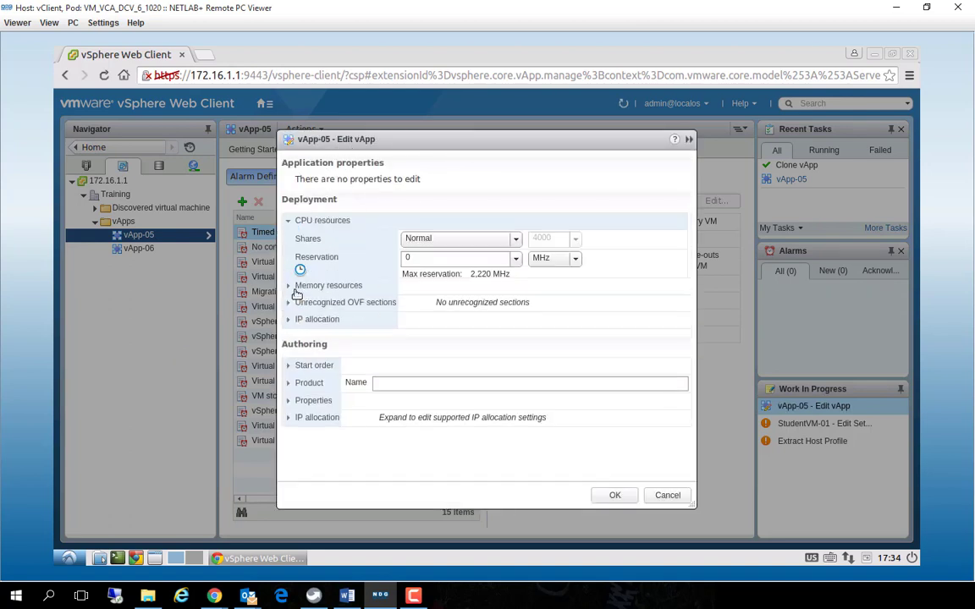
pyautogui.click(289, 220)
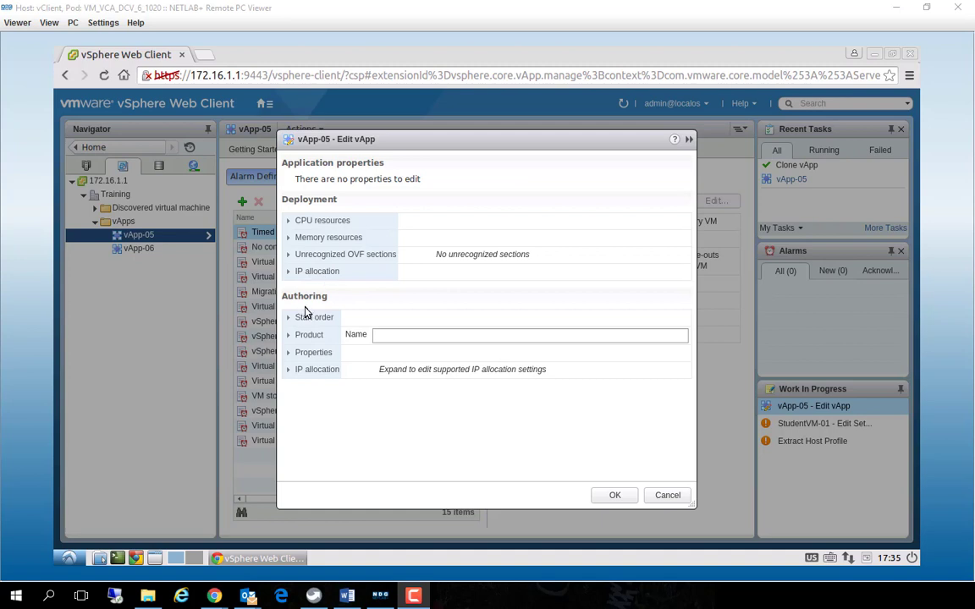
pyautogui.click(289, 220)
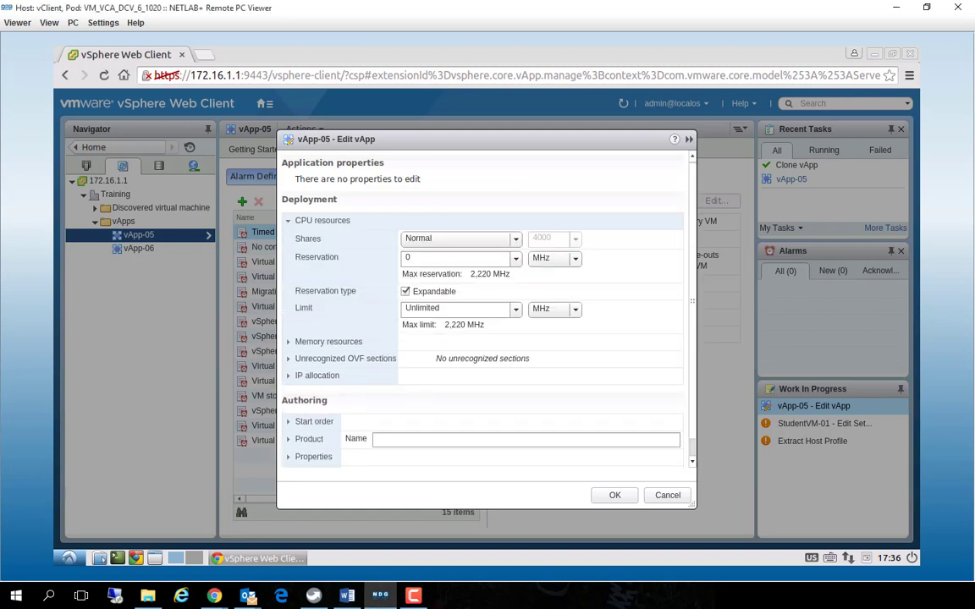
pyautogui.click(515, 239)
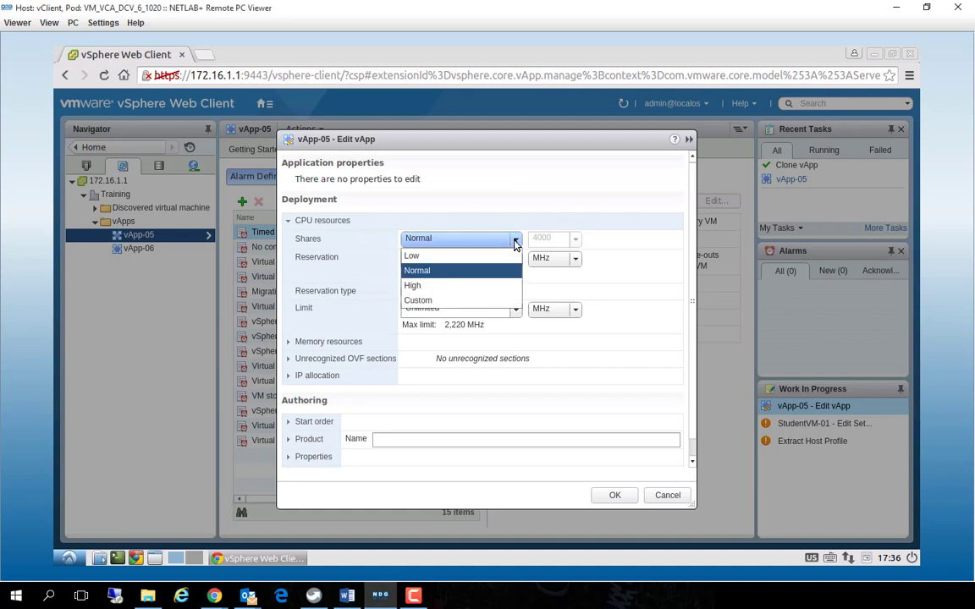
pyautogui.click(463, 288)
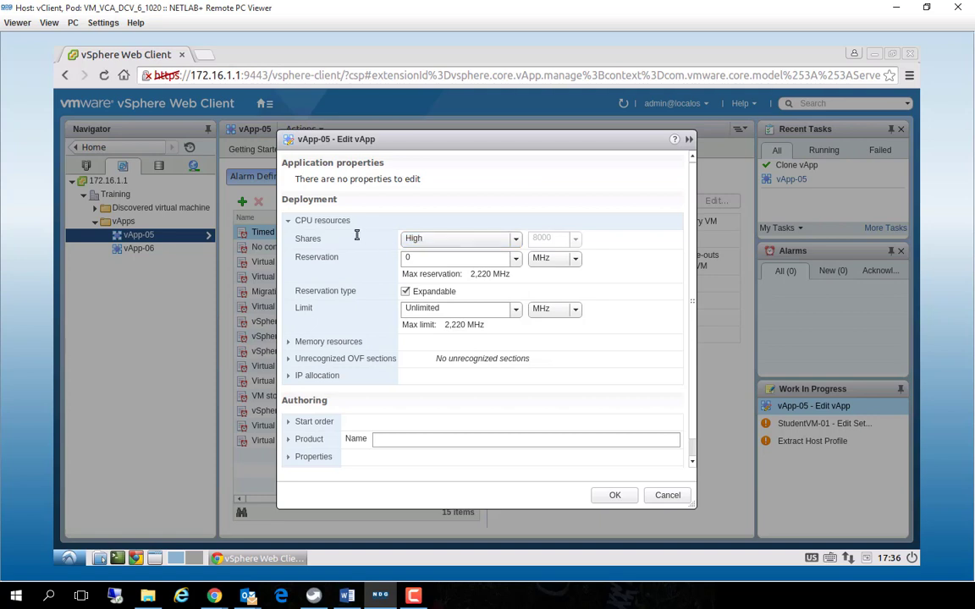
# Examine the memory resources, unrecognized OVF sections and IP allocation policy in vApp-05's deployment settings
pyautogui.click(288, 342)
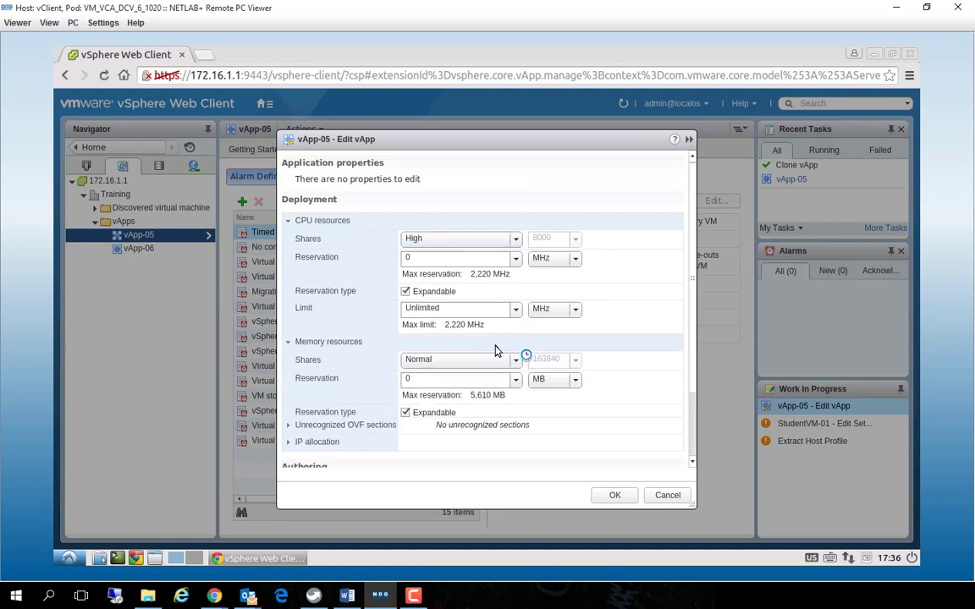
pyautogui.scroll(-1, 581, 354)
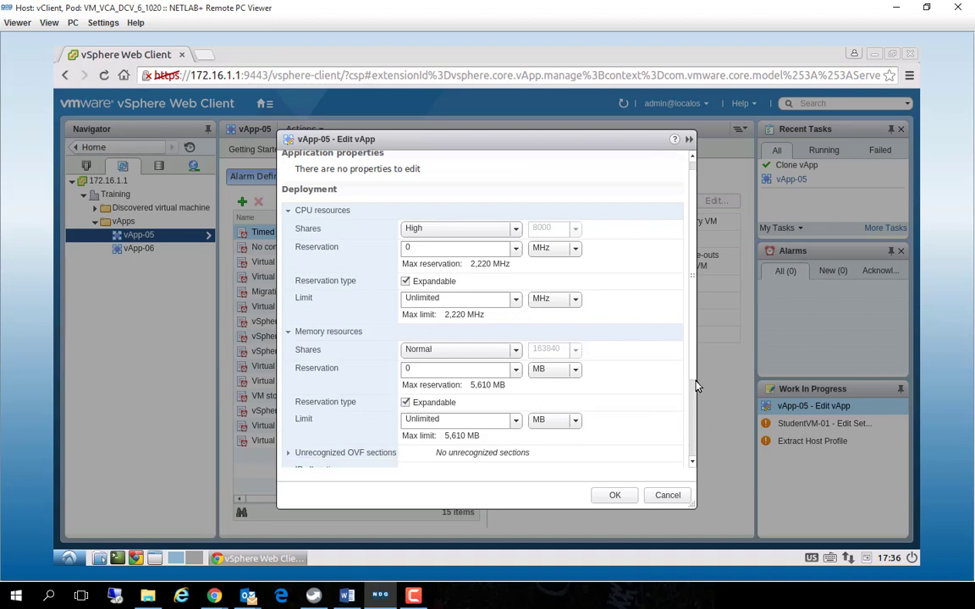
pyautogui.moveTo(695, 388); pyautogui.dragTo(696, 474)
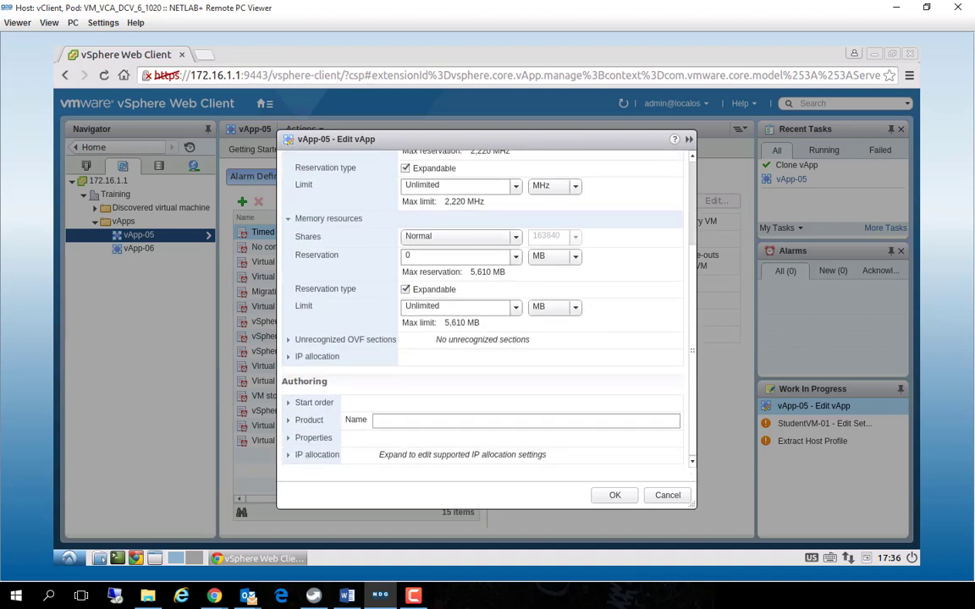
pyautogui.click(288, 358)
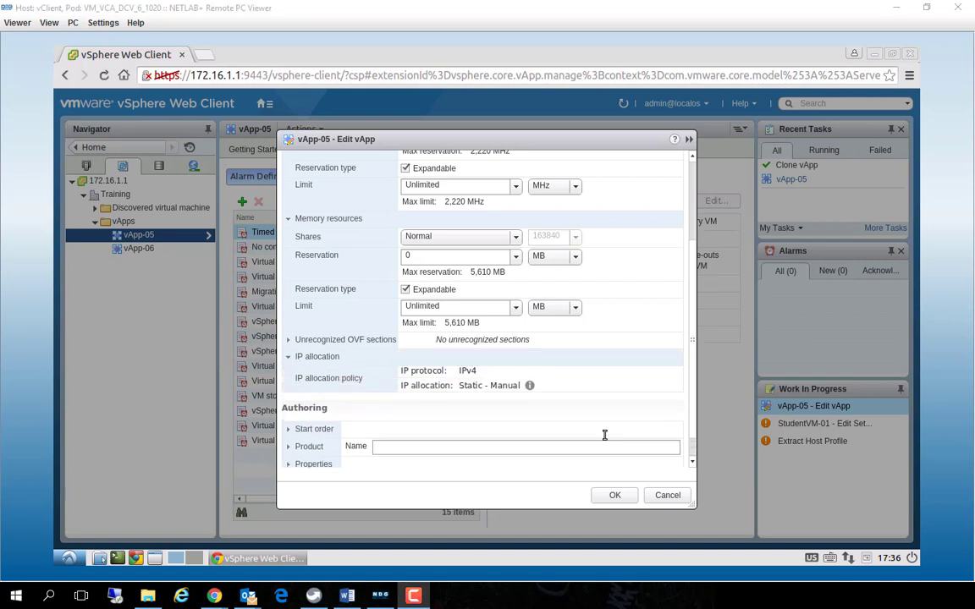
pyautogui.click(529, 387)
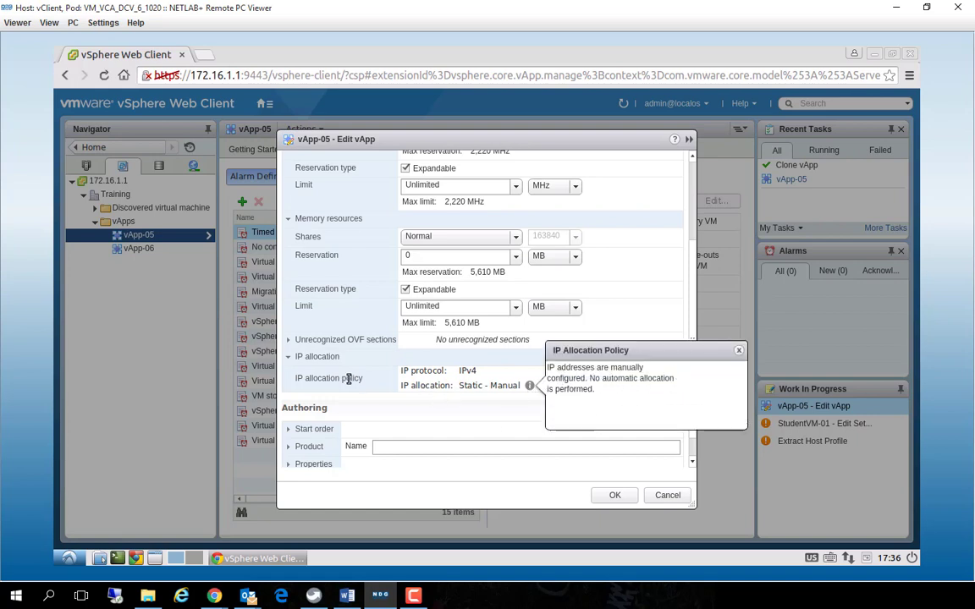
pyautogui.click(299, 365)
pyautogui.click(288, 356)
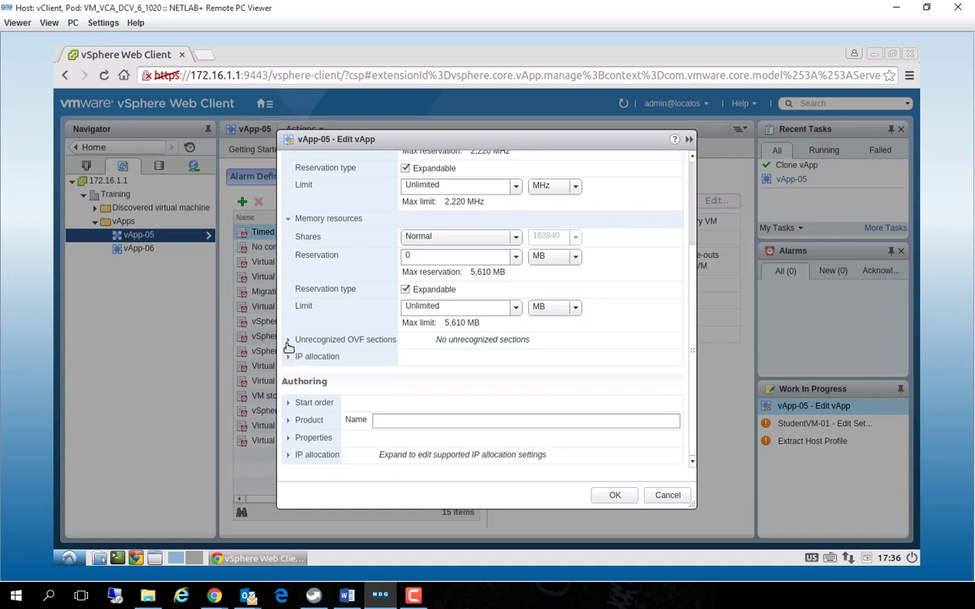
pyautogui.click(288, 343)
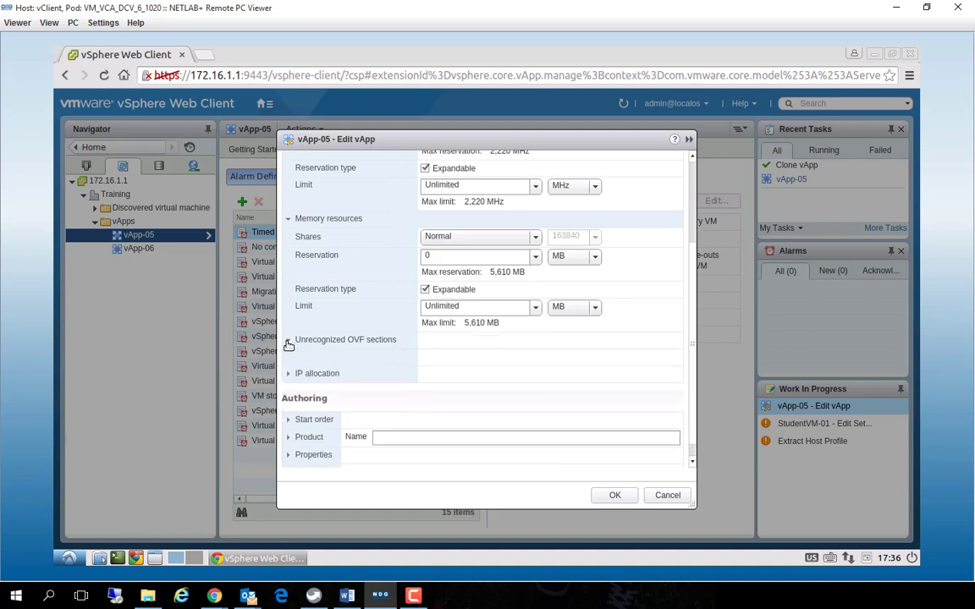
pyautogui.click(383, 342)
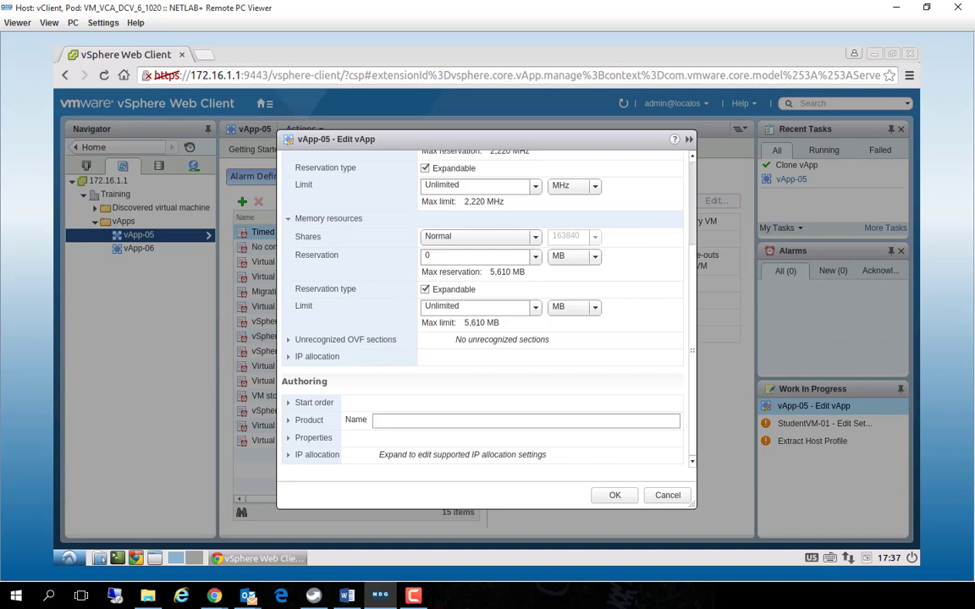
pyautogui.click(315, 357)
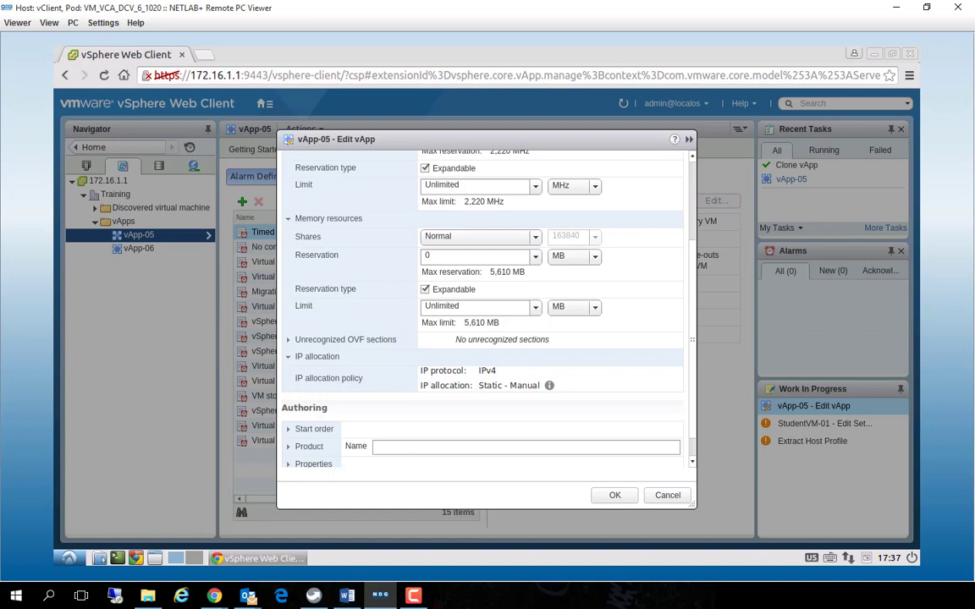
# Show the start order in vApp-05's authoring settings and examine its virtual machine groups with their startup and shutdown actions
pyautogui.press('F10')
pyautogui.click(364, 435)
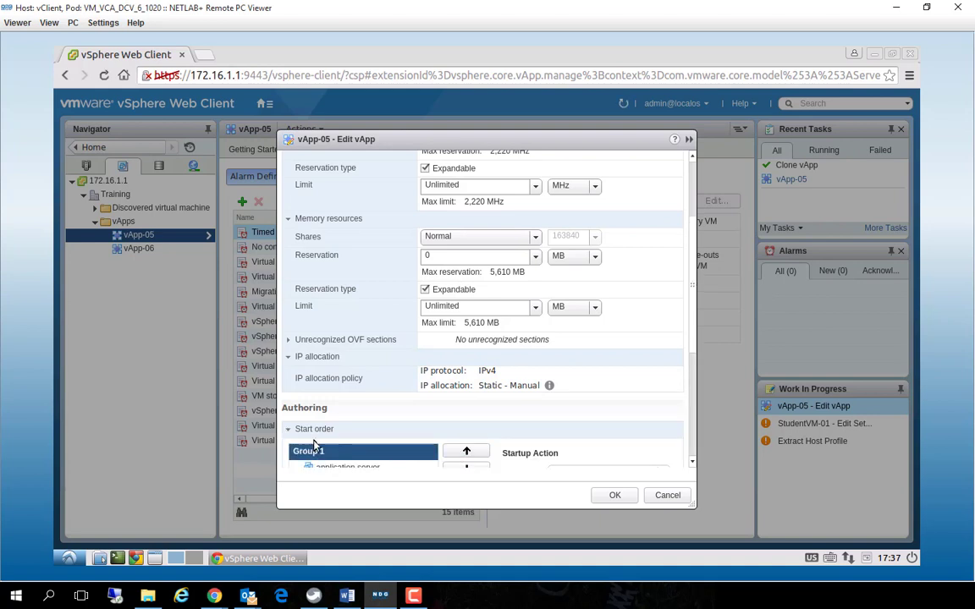
pyautogui.click(289, 430)
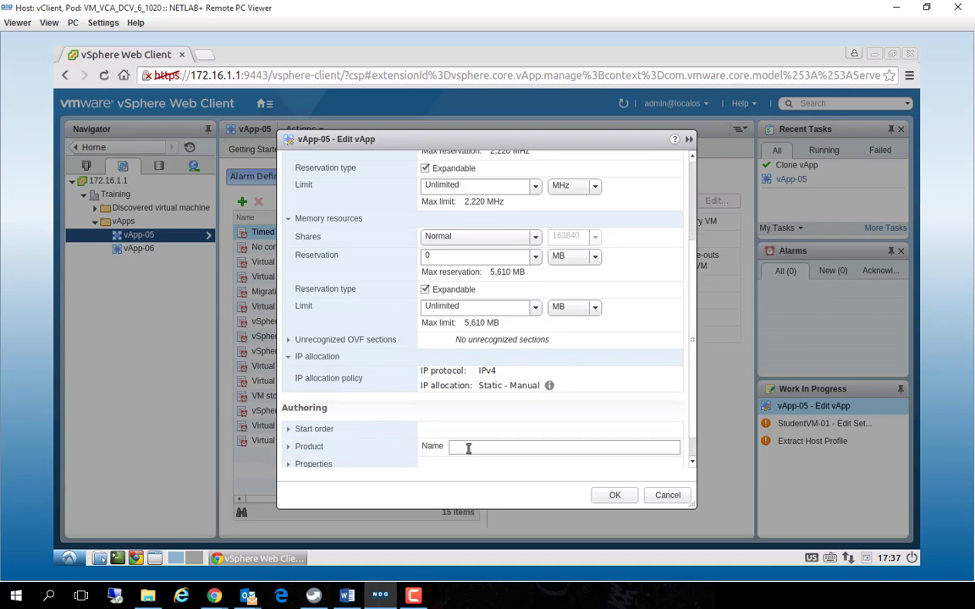
pyautogui.click(469, 450)
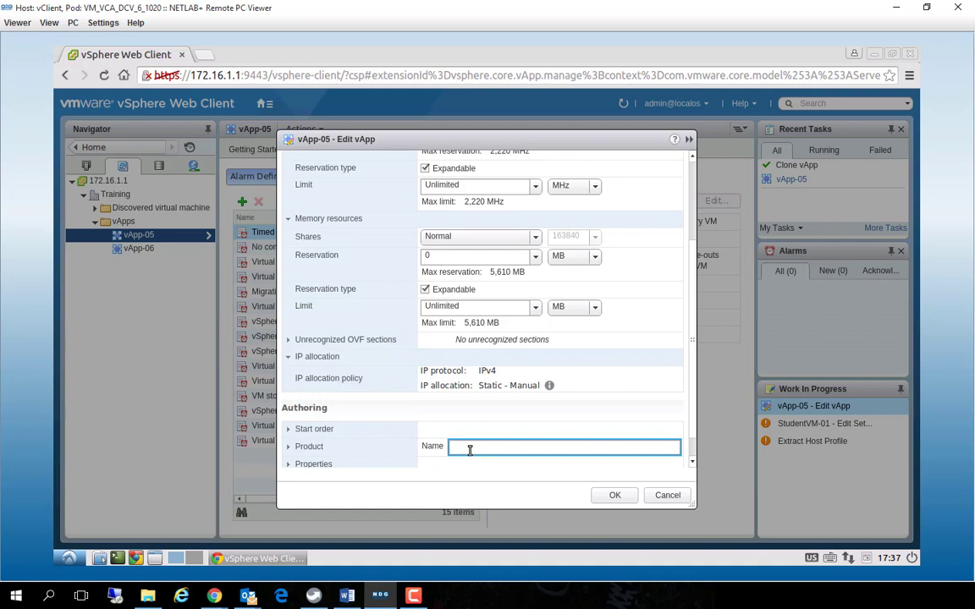
pyautogui.moveTo(693, 375); pyautogui.dragTo(704, 452)
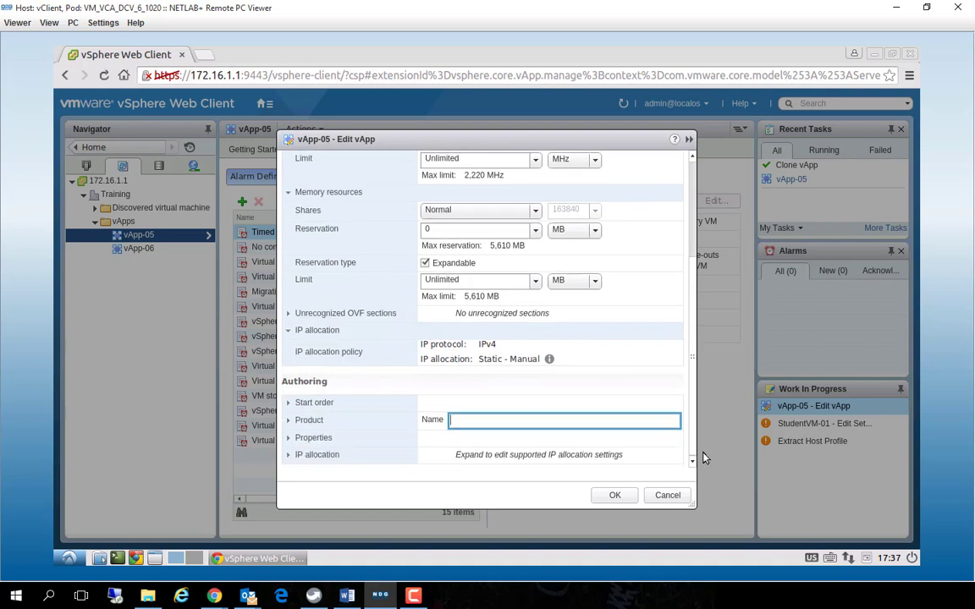
pyautogui.click(356, 404)
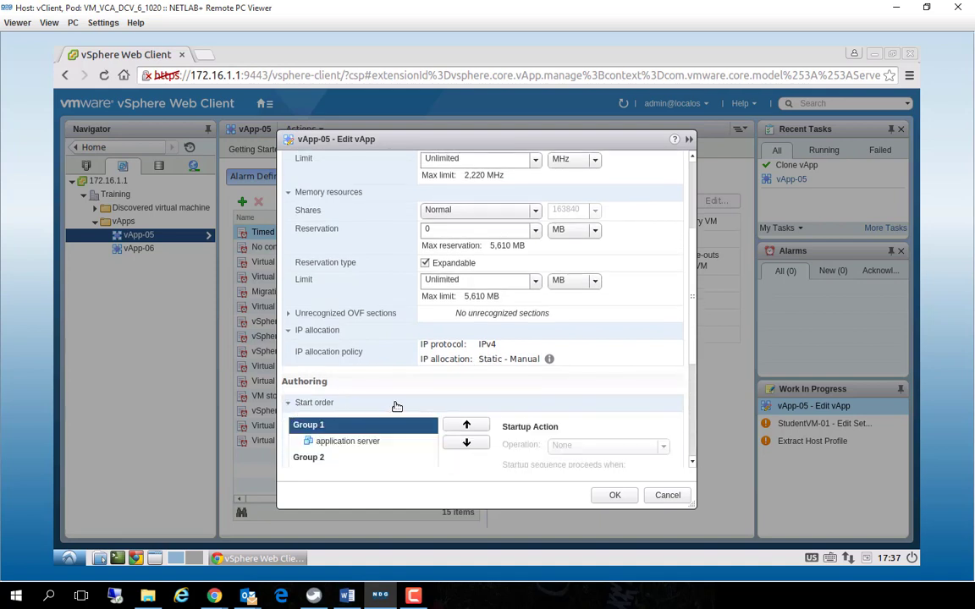
pyautogui.scroll(-3, 397, 407)
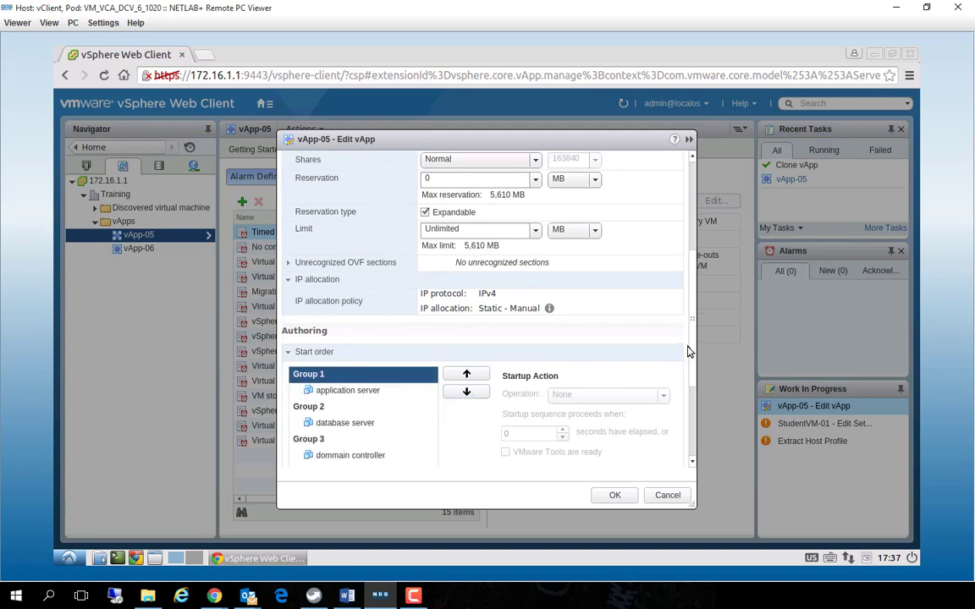
pyautogui.moveTo(690, 353); pyautogui.dragTo(682, 418)
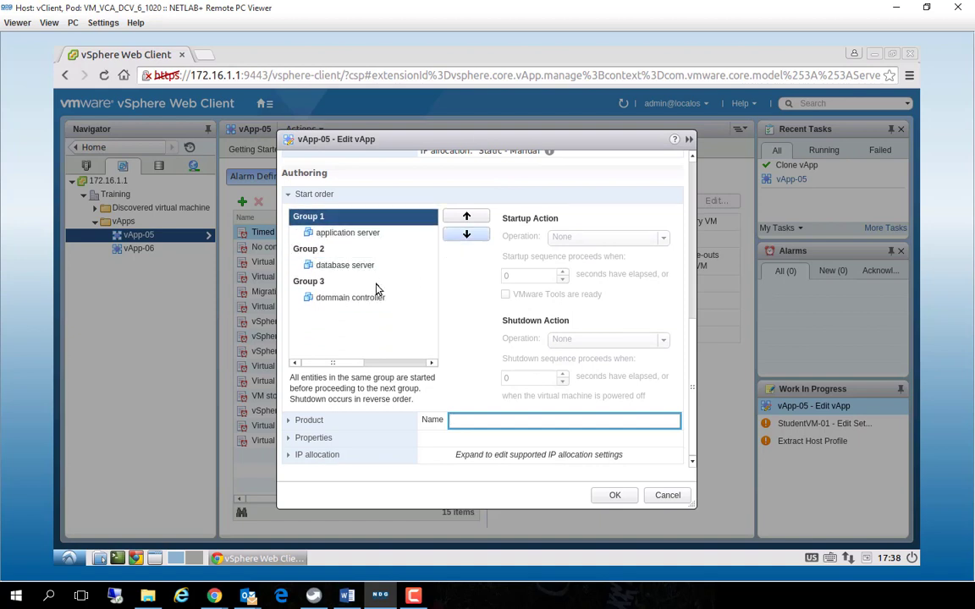
# Regroup the start order so that application server, database server and dommain controller all sit in Group 1
pyautogui.click(356, 298)
pyautogui.click(466, 218)
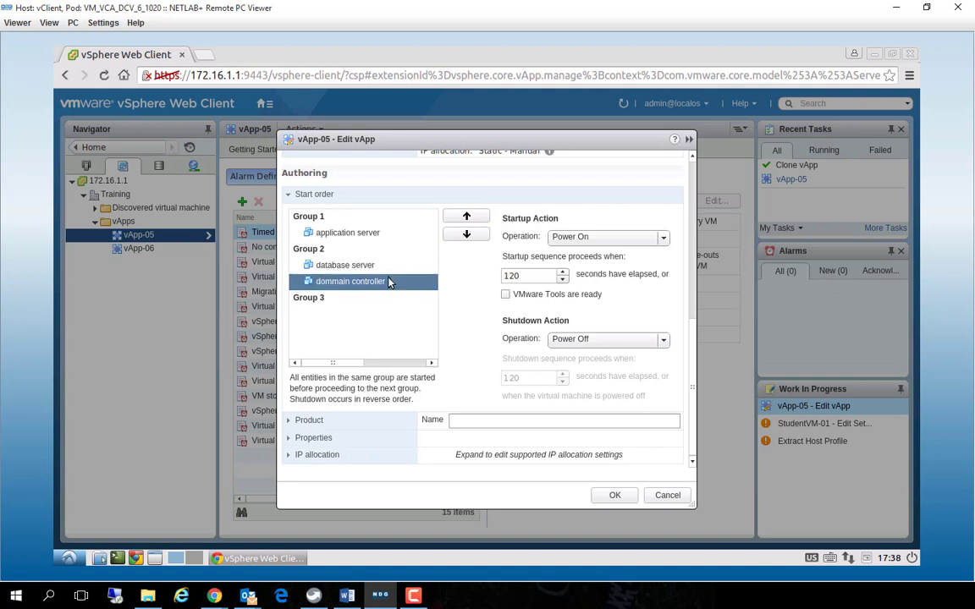
pyautogui.click(359, 264)
pyautogui.click(427, 233)
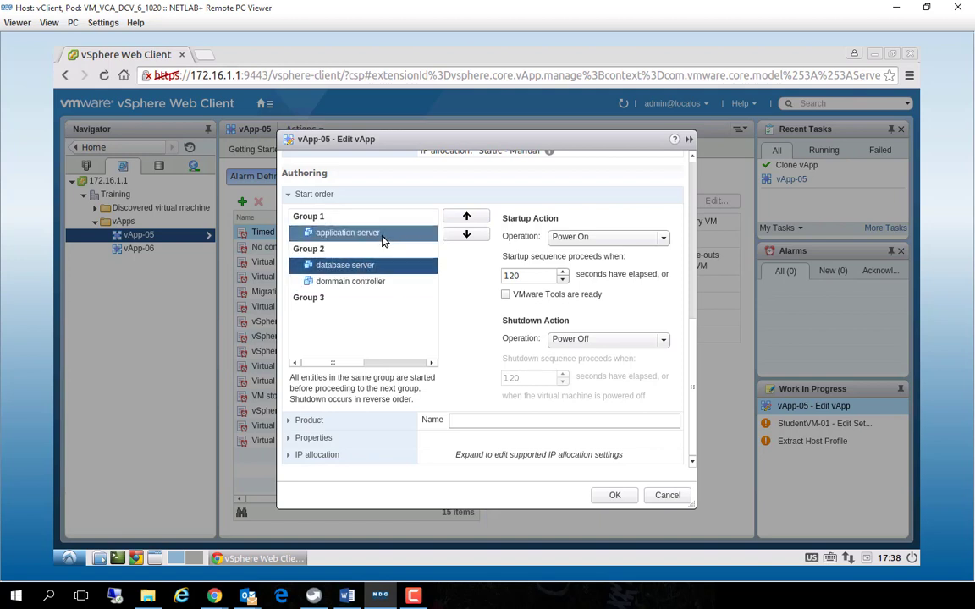
pyautogui.click(466, 235)
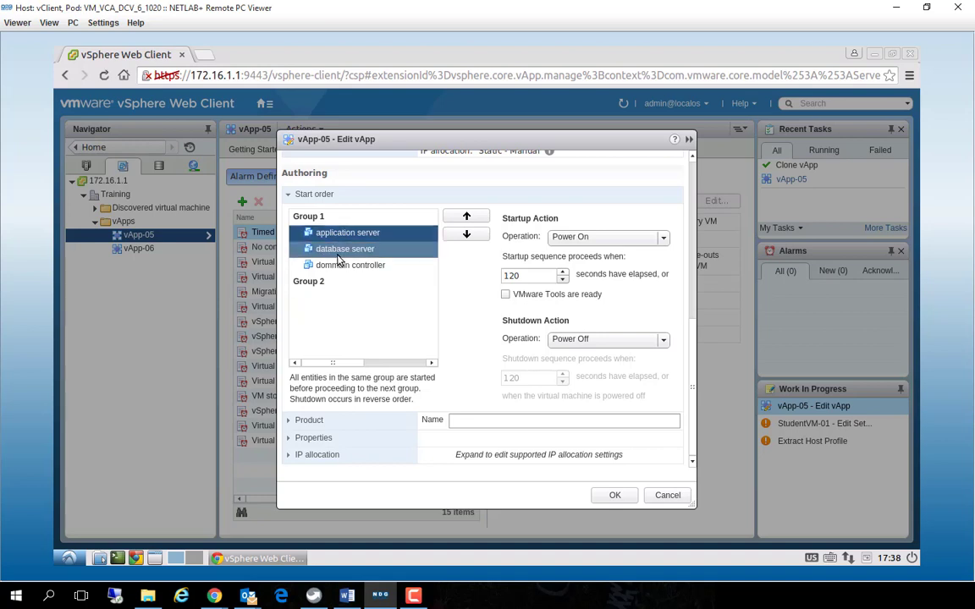
# Move dommain controller up into its own Group 1, ahead of application server and database server in Group 2
pyautogui.scroll(1, 340, 256)
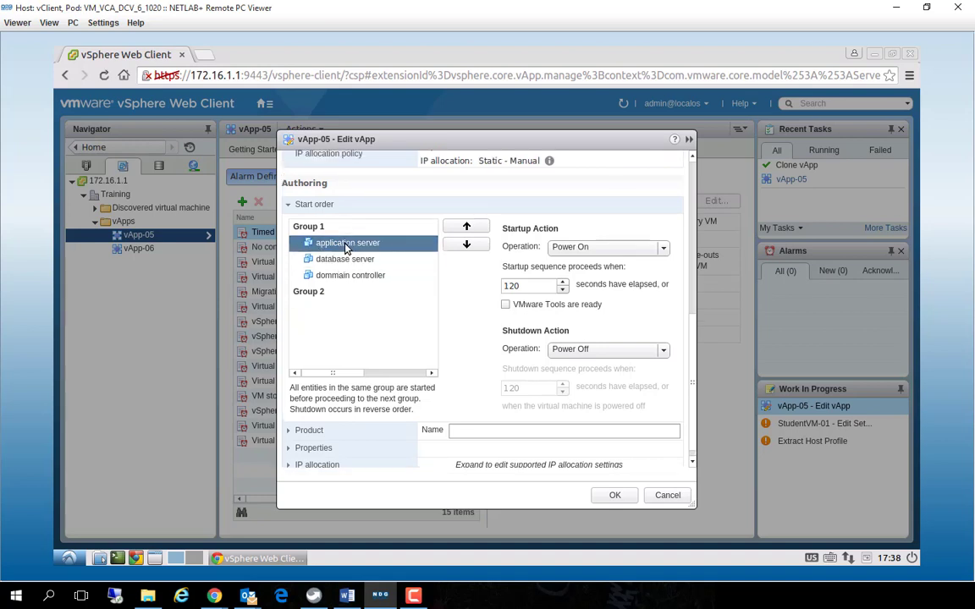
pyautogui.click(344, 259)
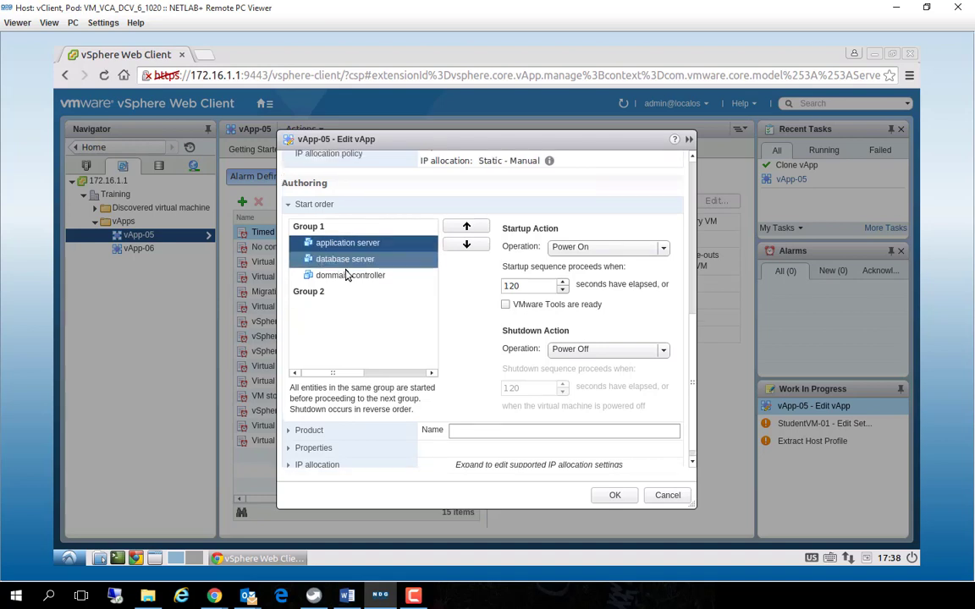
pyautogui.click(345, 276)
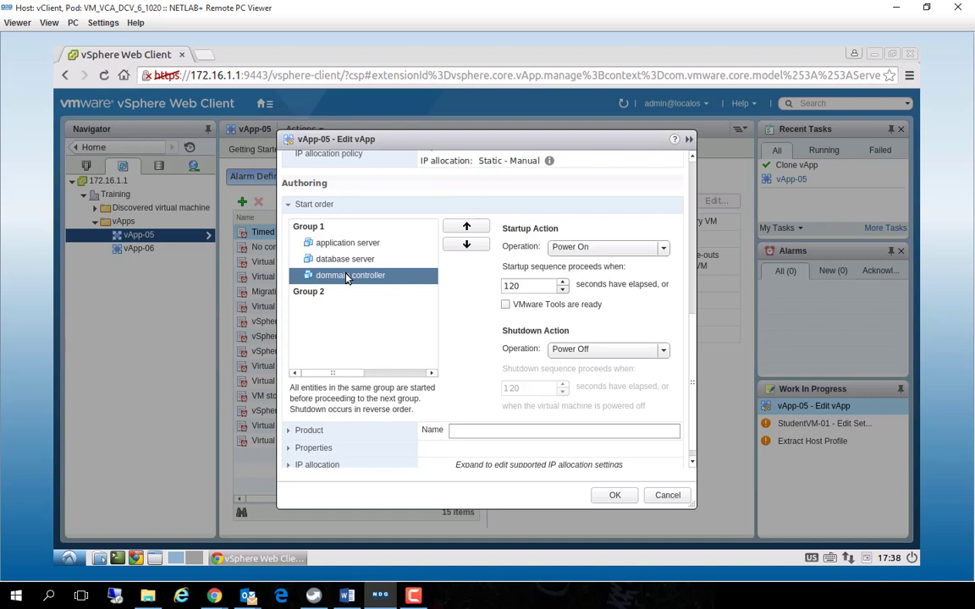
pyautogui.click(464, 229)
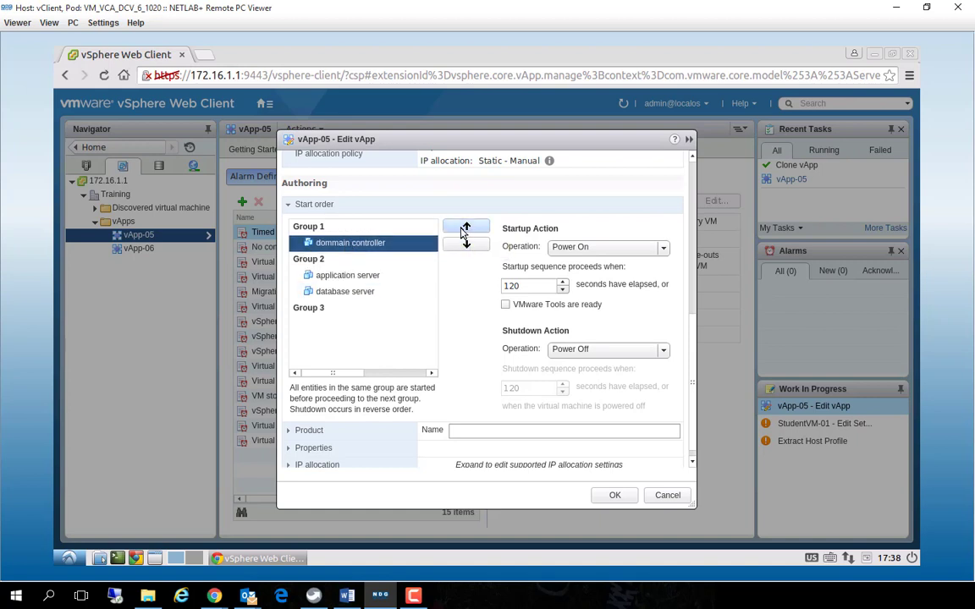
# Try to change the startup delay of dommain controller and set application server's startup delay to 15 seconds
pyautogui.click(349, 276)
pyautogui.click(328, 244)
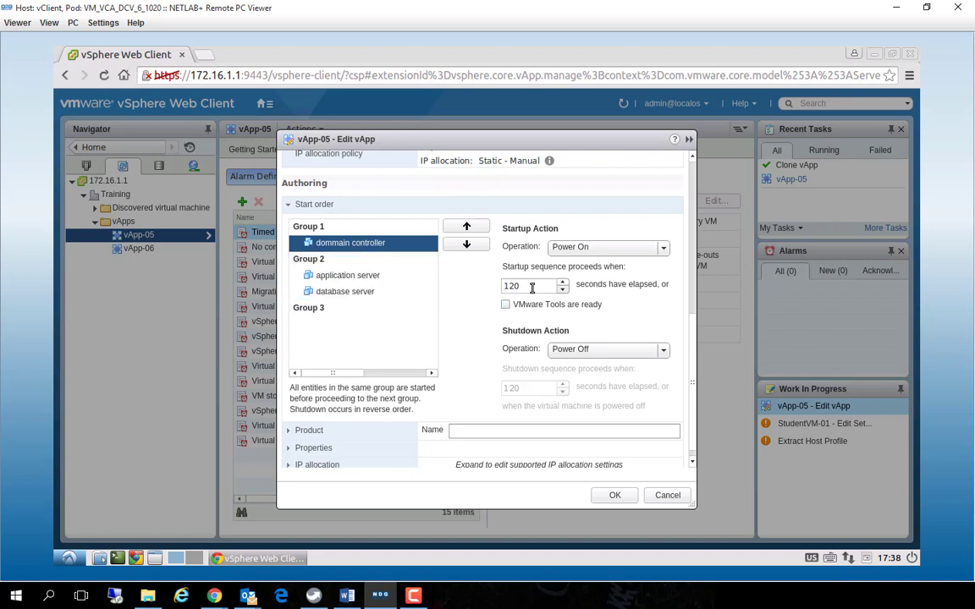
pyautogui.moveTo(532, 287); pyautogui.dragTo(457, 283)
pyautogui.click(355, 280)
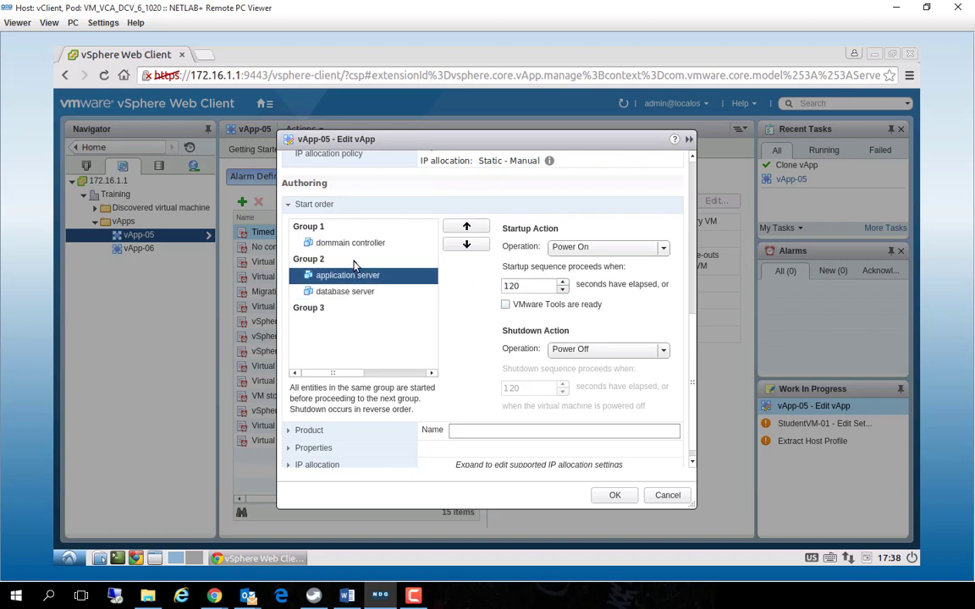
pyautogui.click(340, 245)
pyautogui.moveTo(520, 288); pyautogui.dragTo(457, 288)
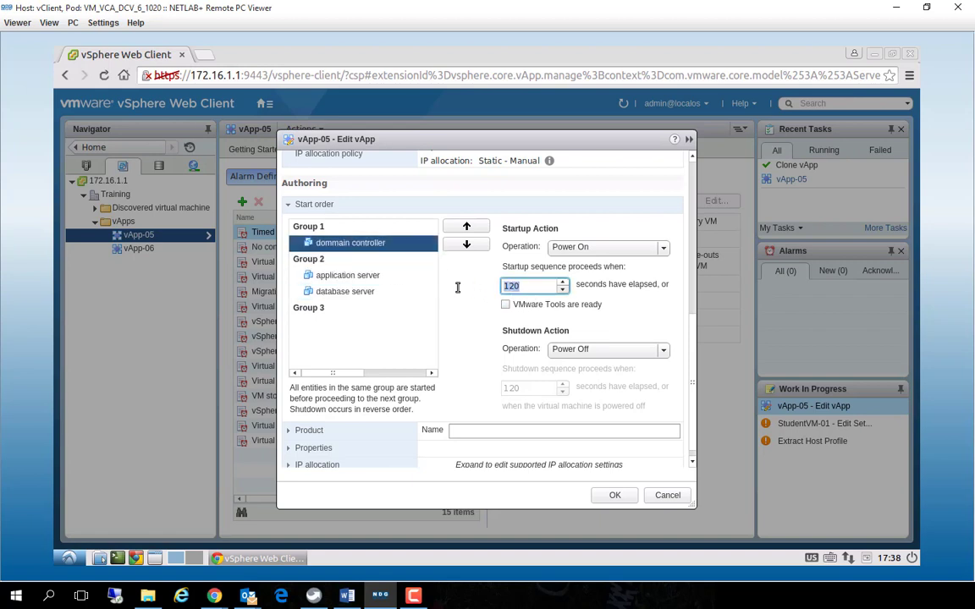
pyautogui.write('15')
pyautogui.click(368, 275)
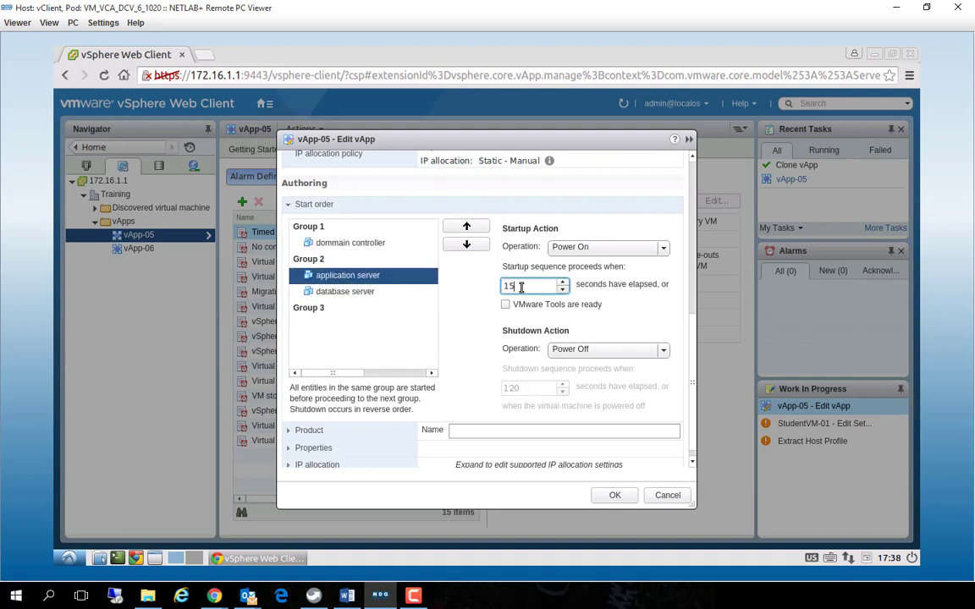
# Try to change the startup delay of database server and dismiss the error without reloading the client
pyautogui.click(347, 291)
pyautogui.doubleClick(521, 287)
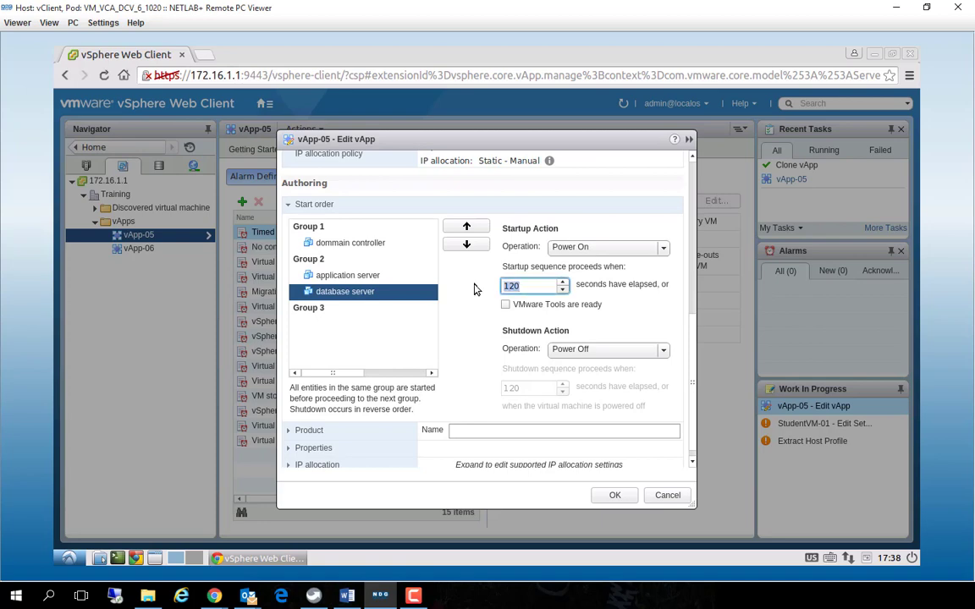
pyautogui.write('15')
pyautogui.click(355, 308)
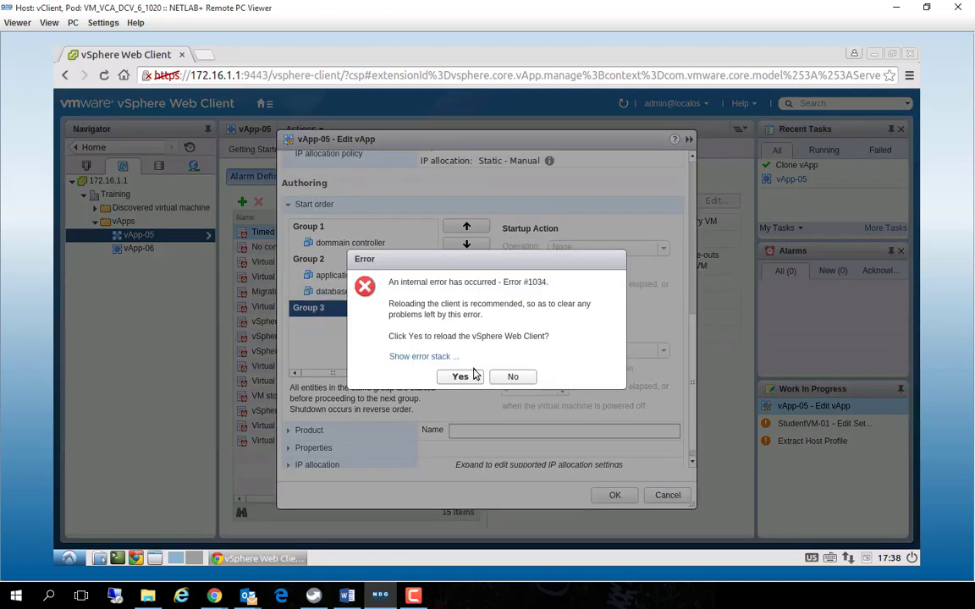
pyautogui.click(512, 376)
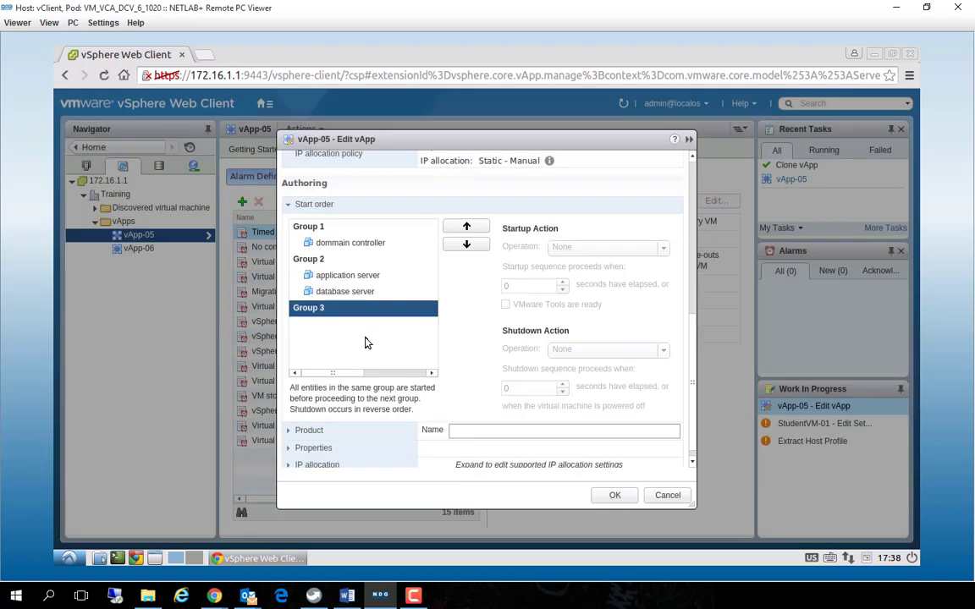
# Move database server down to Group 3 in the start order and back up to Group 2
pyautogui.click(343, 295)
pyautogui.click(465, 245)
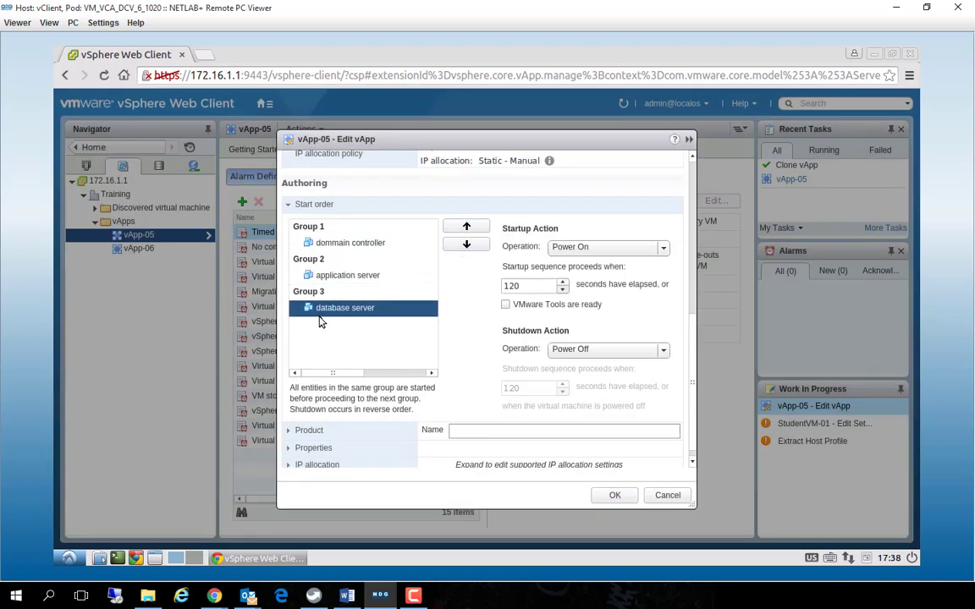
pyautogui.click(466, 227)
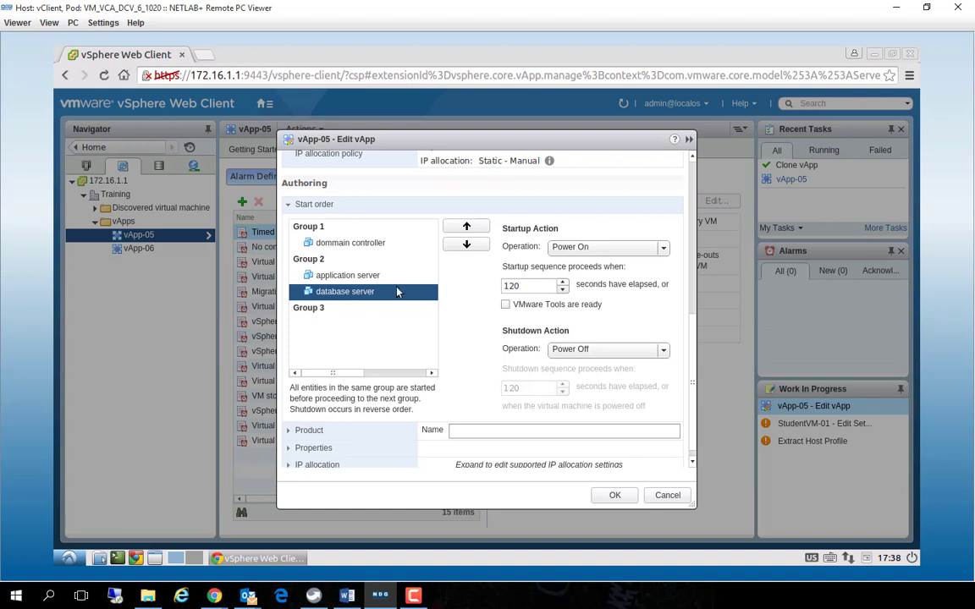
# Examine the startup delays of the Group 2 servers and database server's startup and shutdown operation options, keeping Power On and Power Off
pyautogui.doubleClick(531, 286)
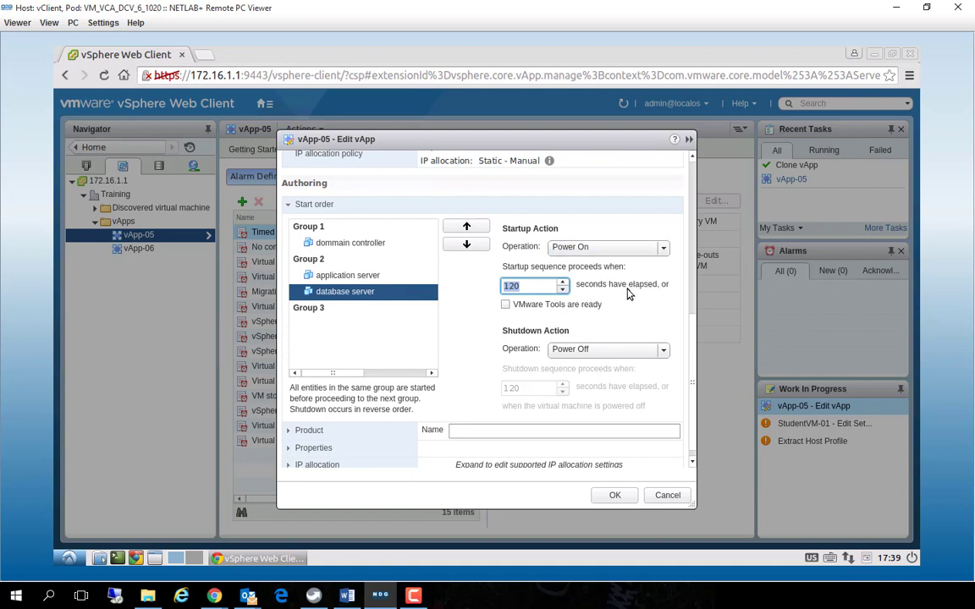
pyautogui.click(379, 276)
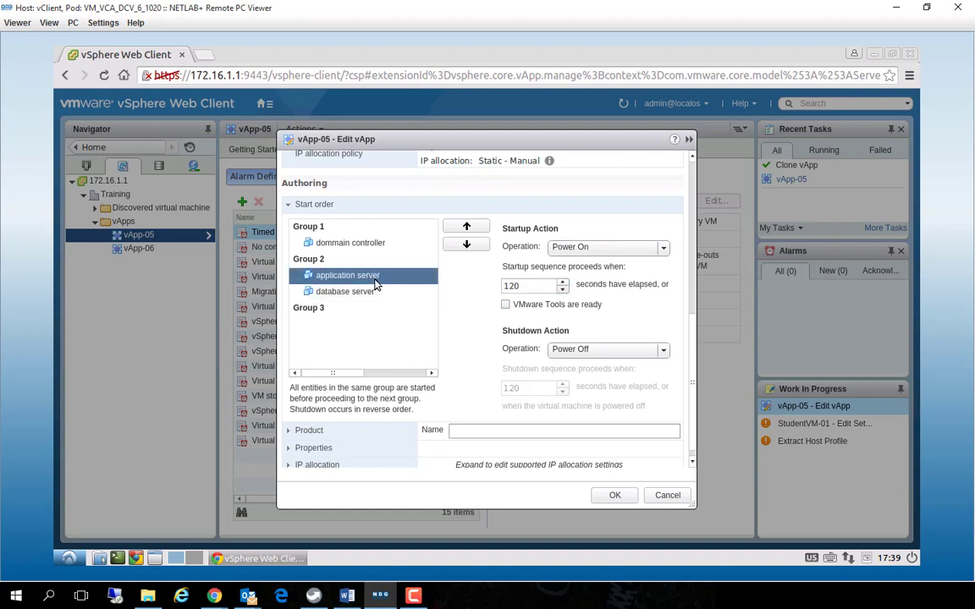
pyautogui.click(369, 290)
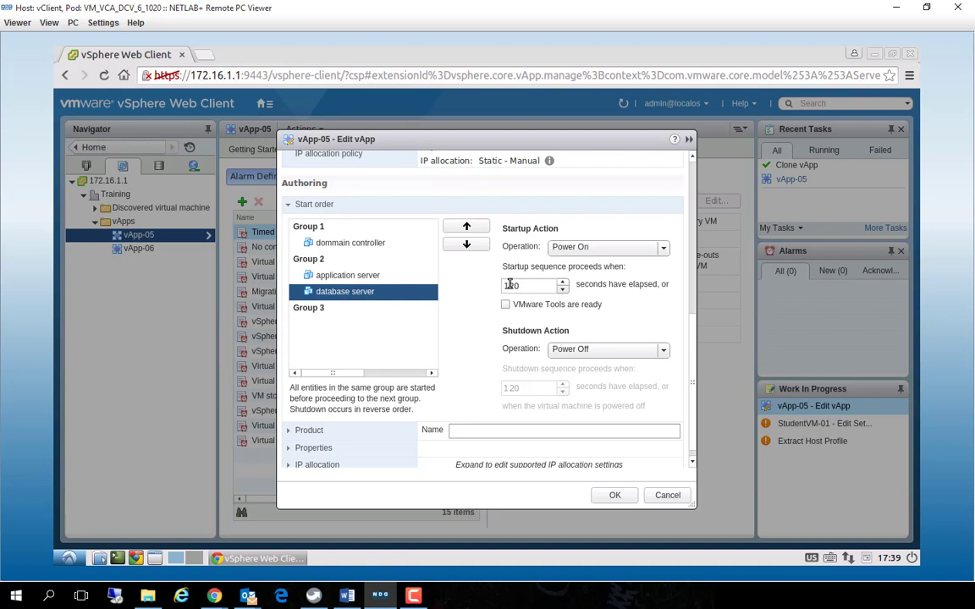
pyautogui.click(662, 350)
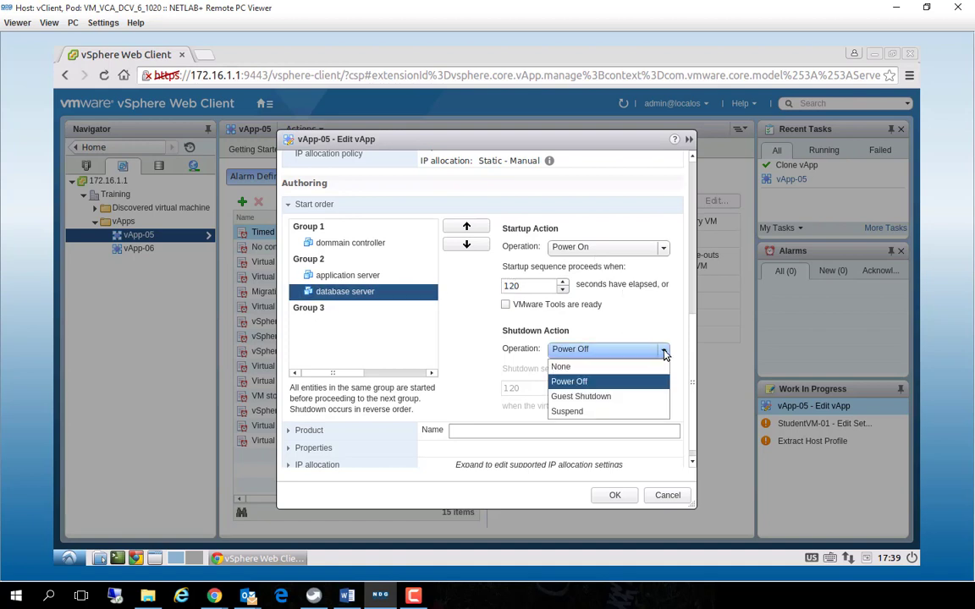
pyautogui.click(592, 381)
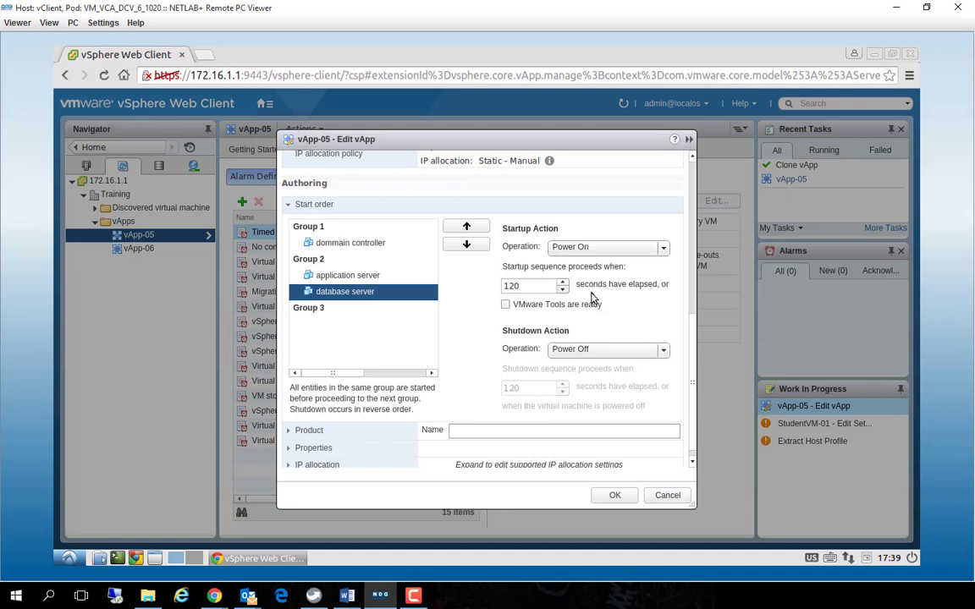
pyautogui.click(595, 351)
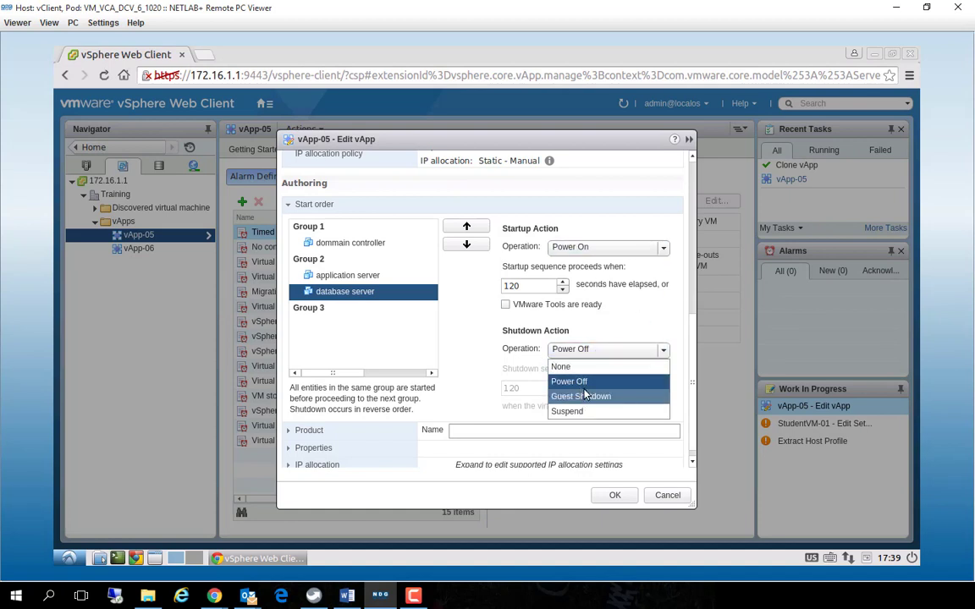
pyautogui.click(583, 381)
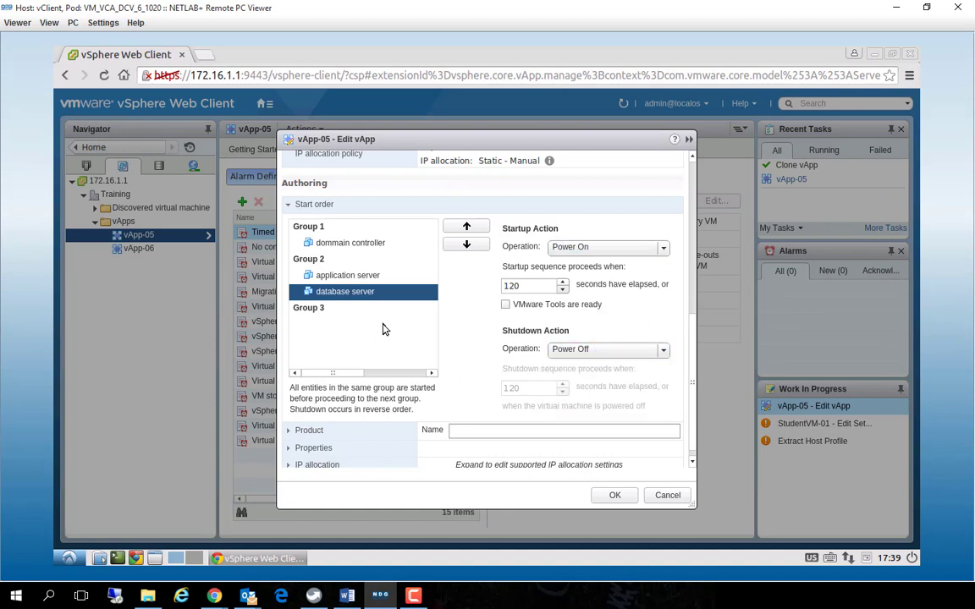
pyautogui.click(601, 250)
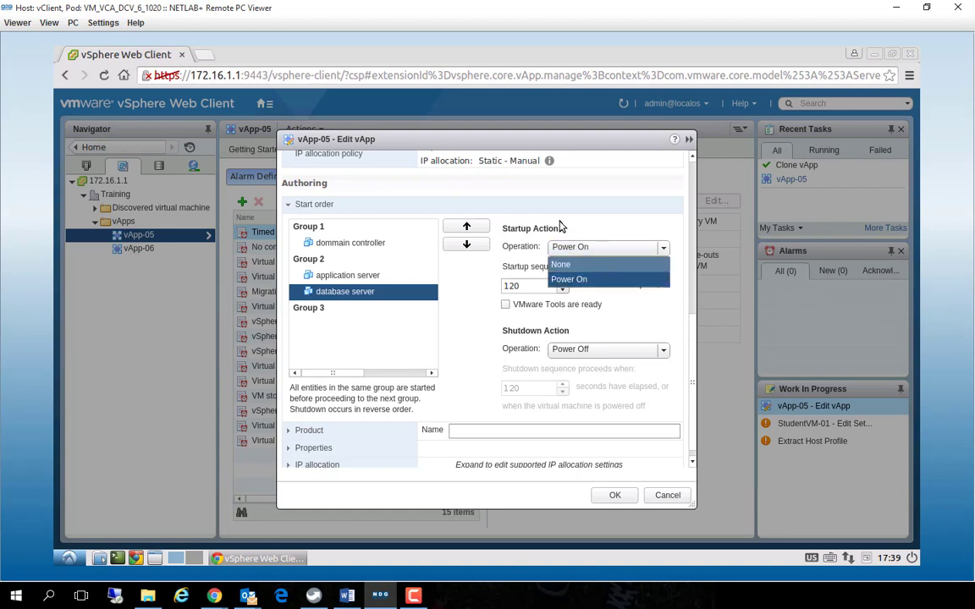
pyautogui.click(590, 350)
pyautogui.click(491, 431)
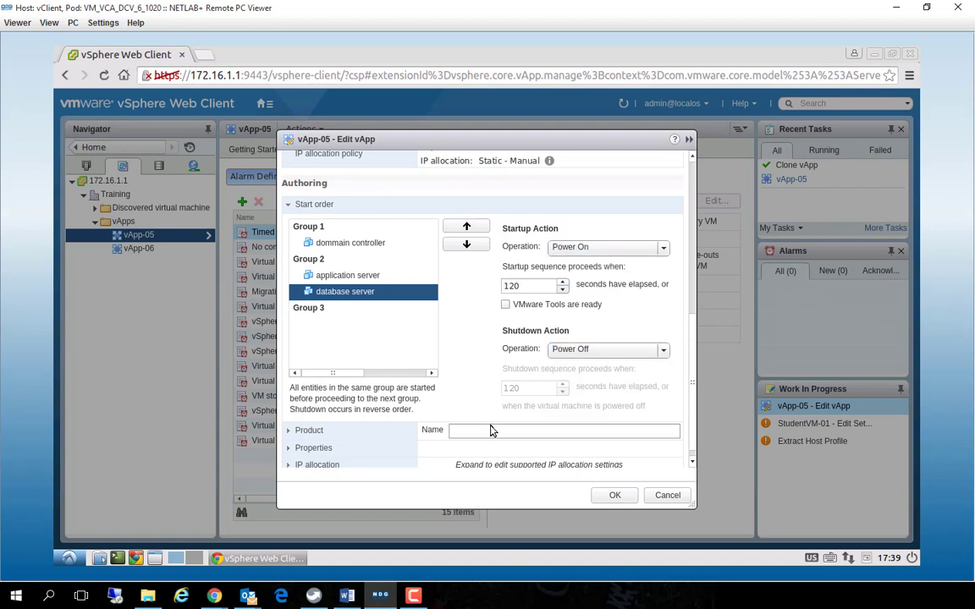
# Set vApp-05's IP allocation to support DHCP and both IP protocols, and apply the edited vApp settings
pyautogui.click(289, 467)
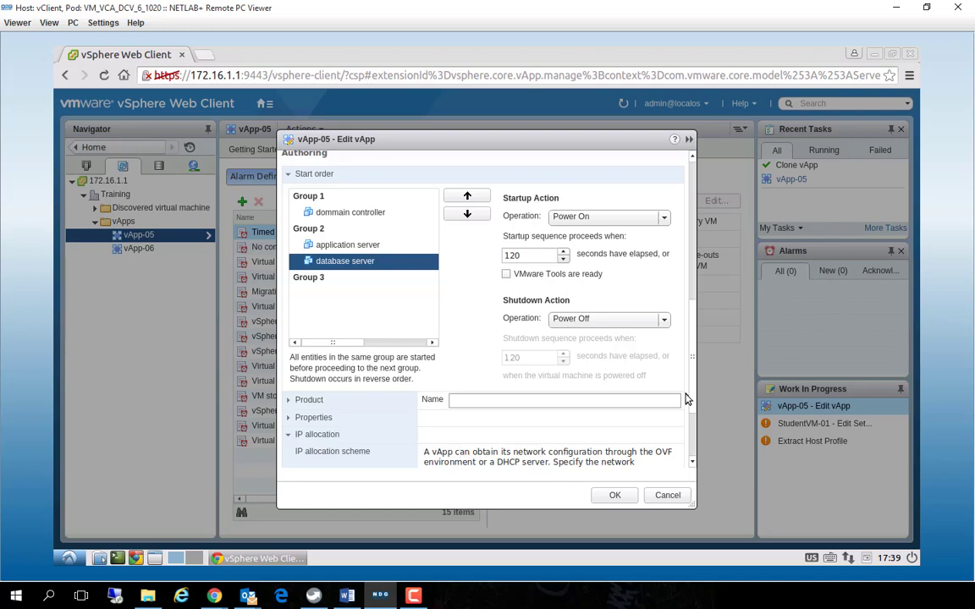
pyautogui.scroll(-3, 687, 399)
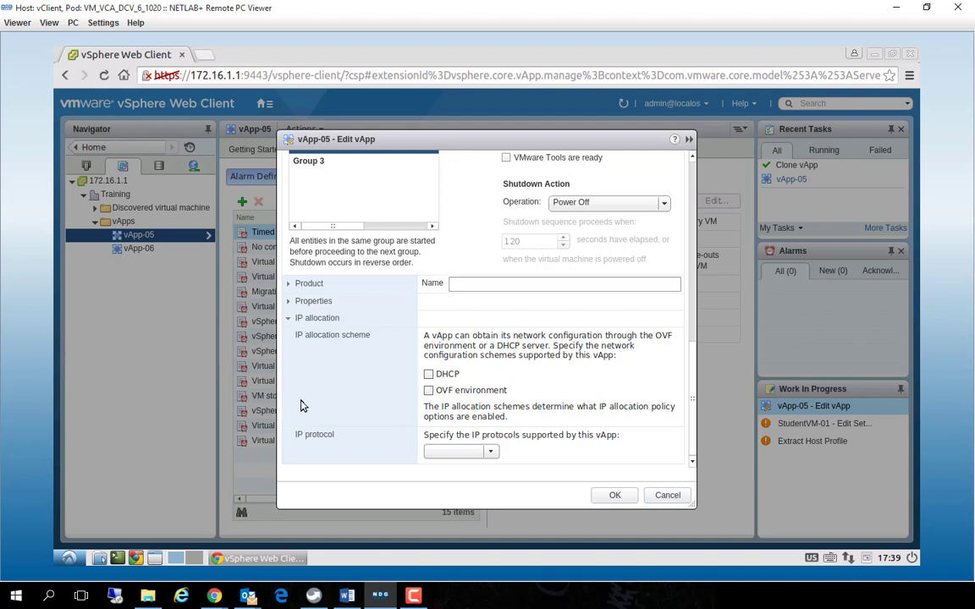
pyautogui.scroll(2, 383, 397)
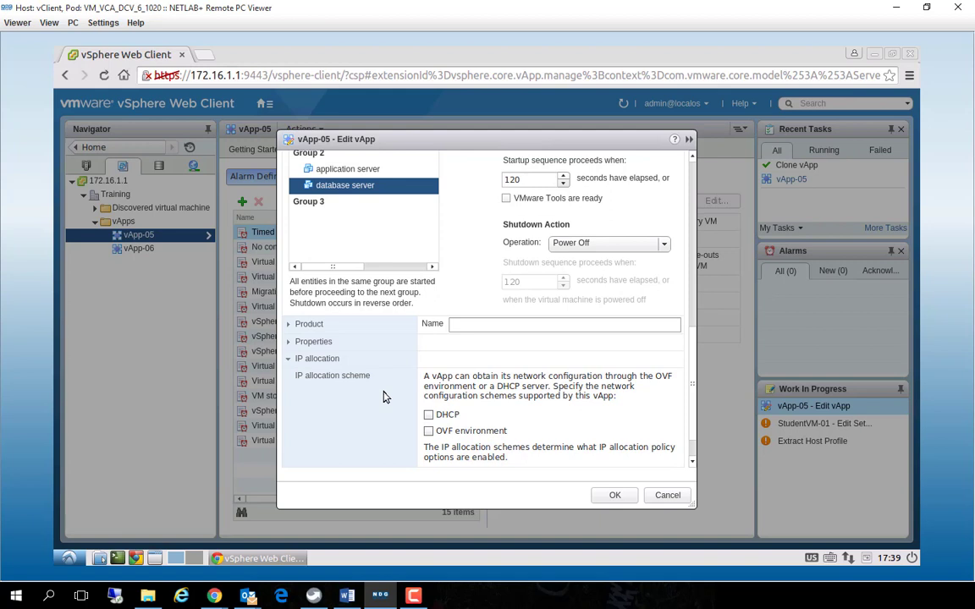
pyautogui.scroll(3, 383, 397)
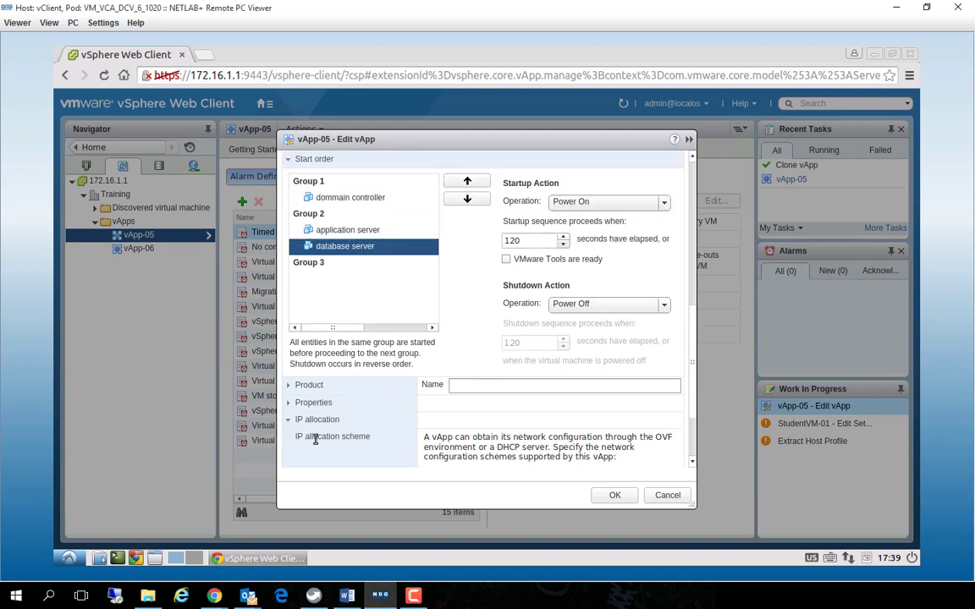
pyautogui.scroll(-2, 415, 398)
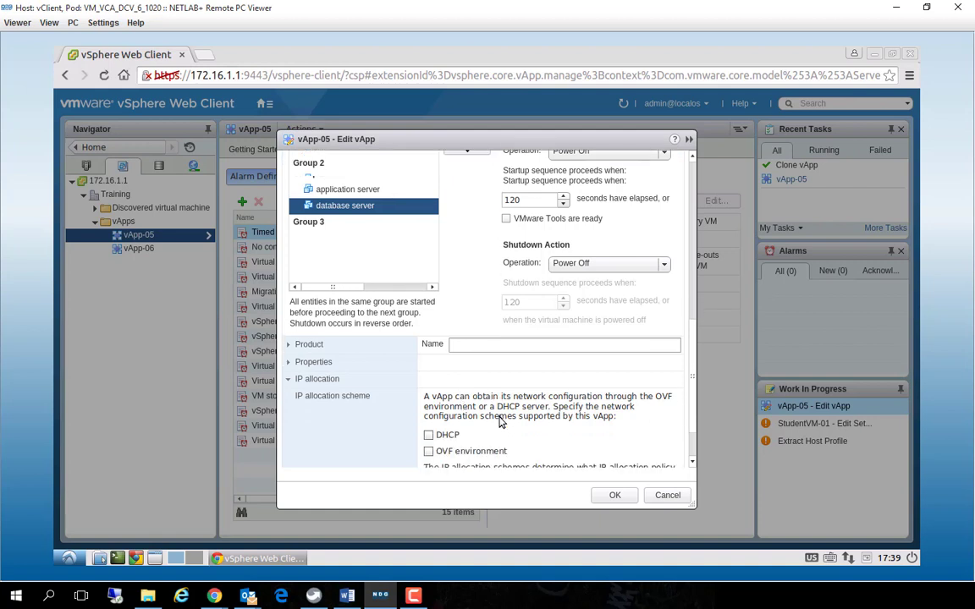
pyautogui.scroll(-3, 500, 422)
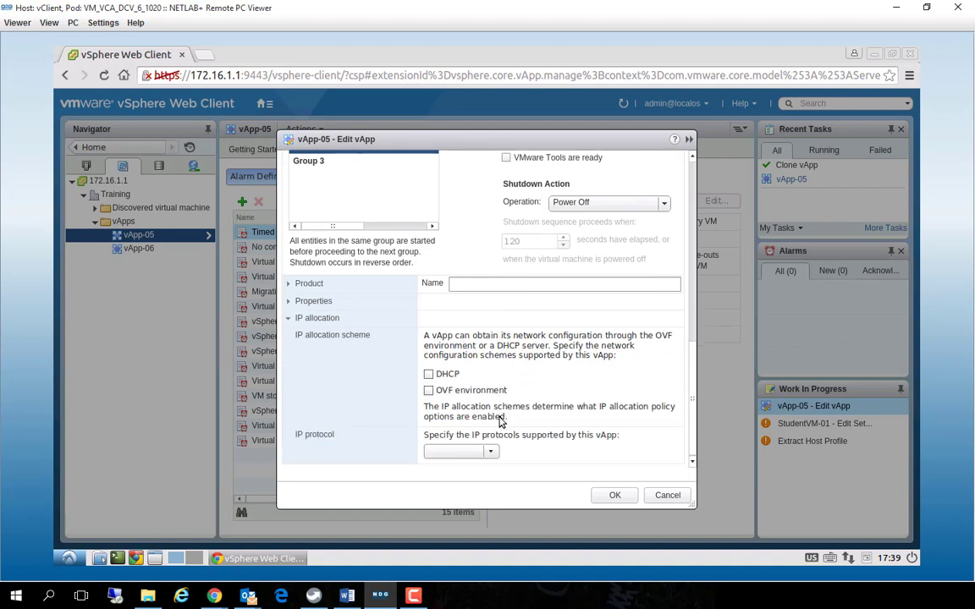
pyautogui.click(491, 451)
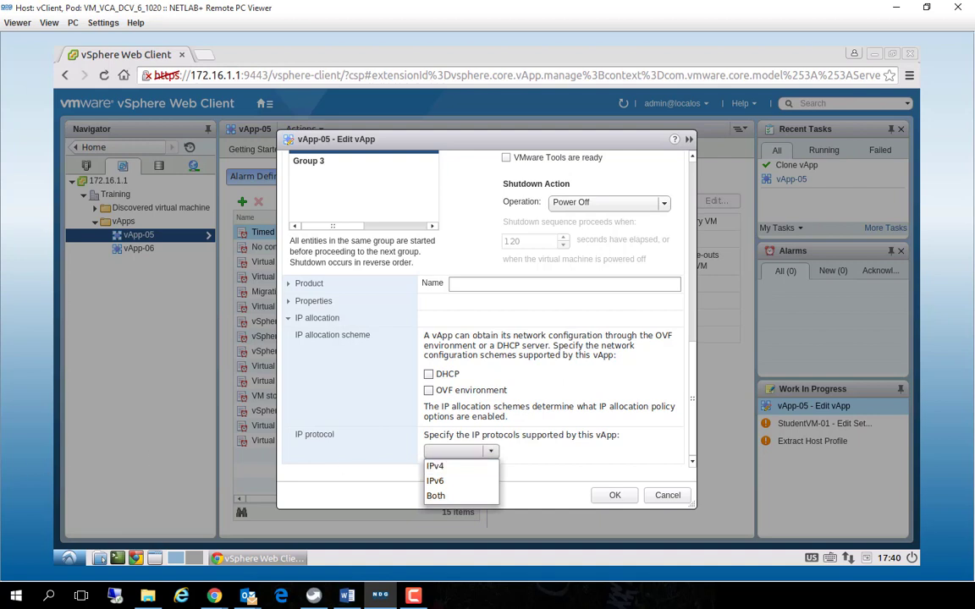
pyautogui.click(413, 595)
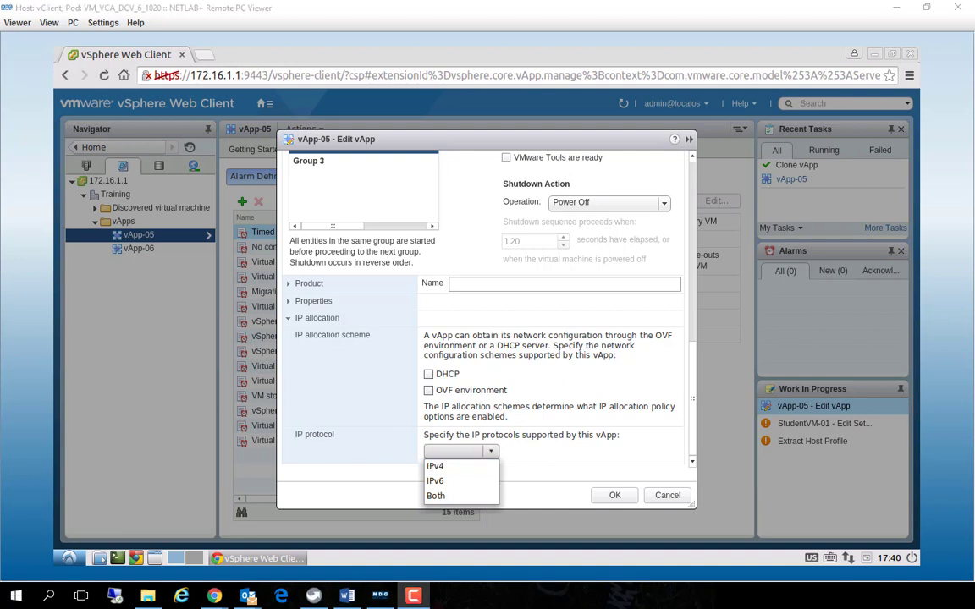
pyautogui.click(446, 497)
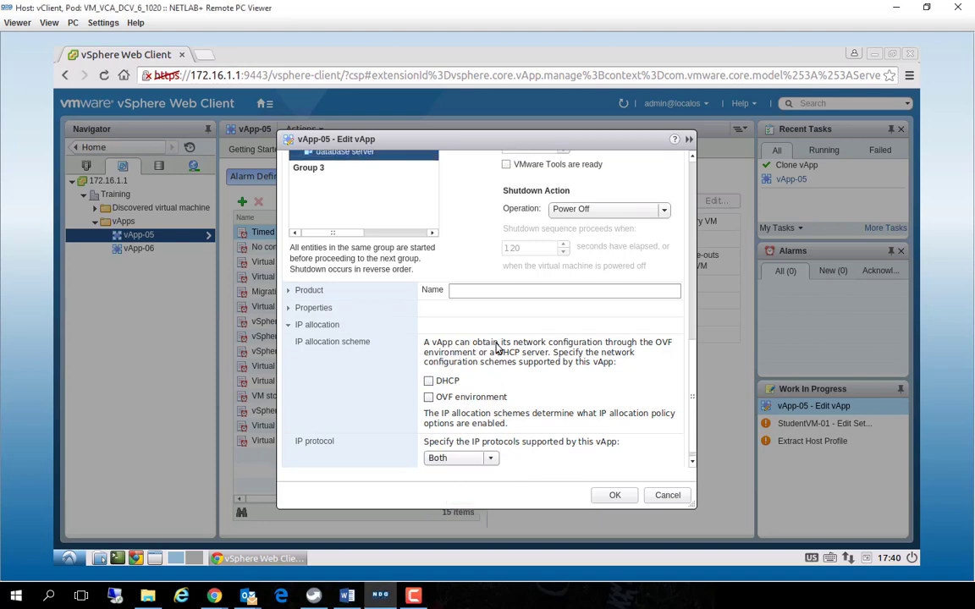
pyautogui.click(428, 382)
pyautogui.click(617, 497)
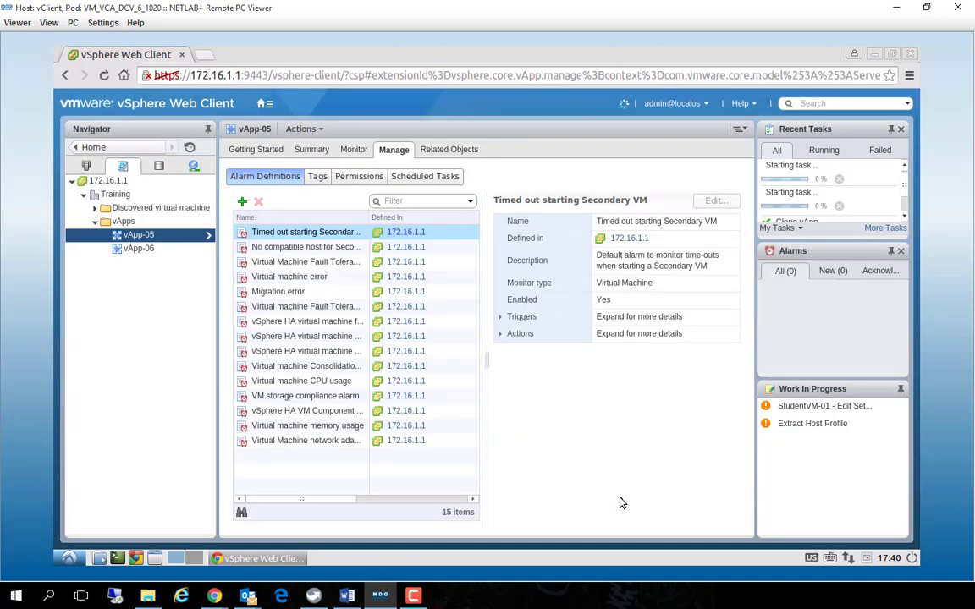